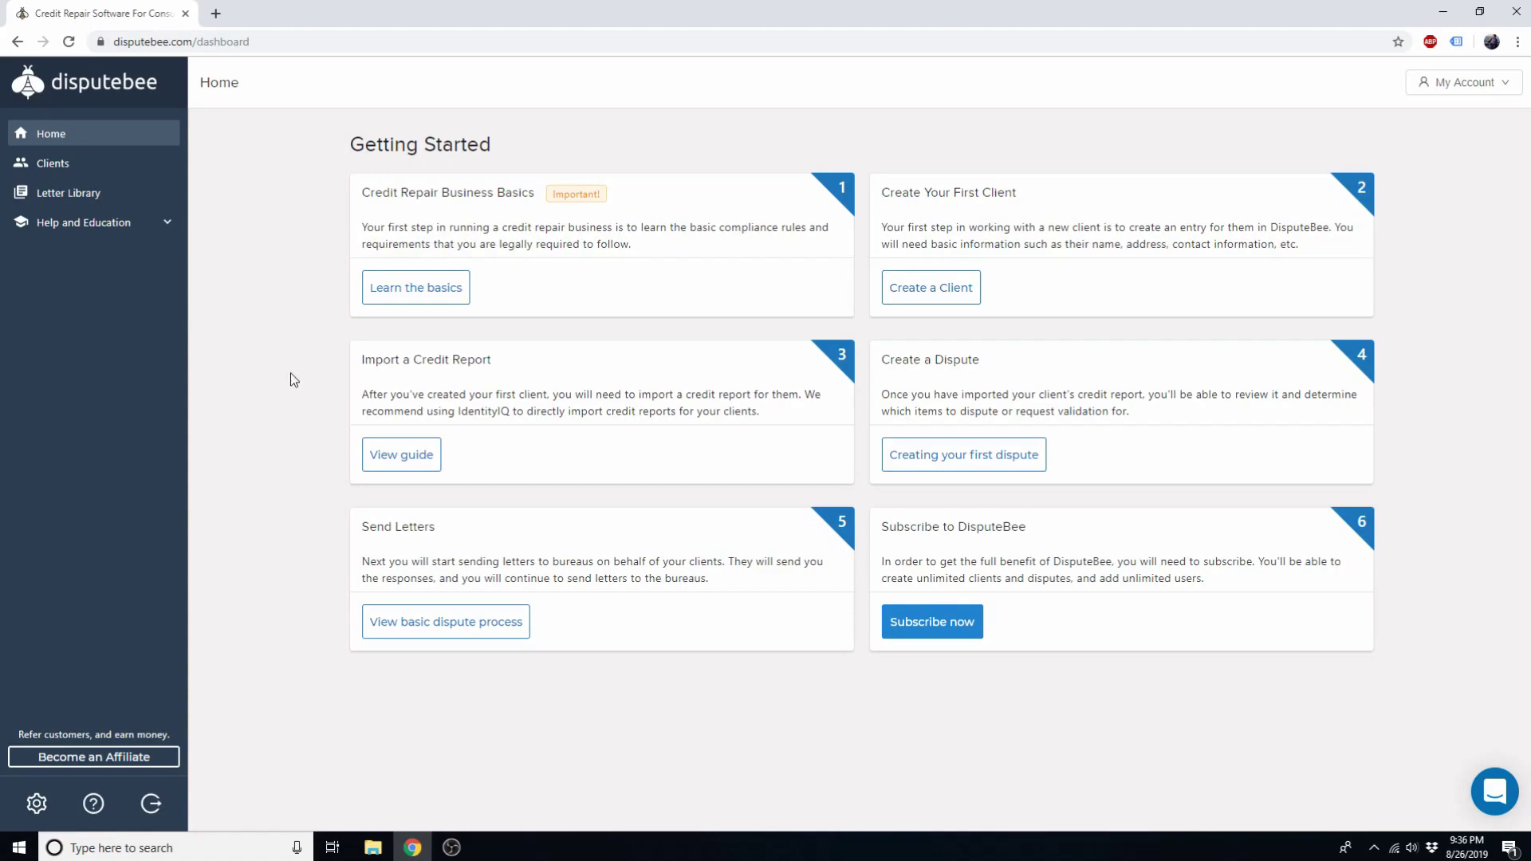
# Step: From the empty Clients list, create the first client, entering only a first and last name
pyautogui.click(73, 172)
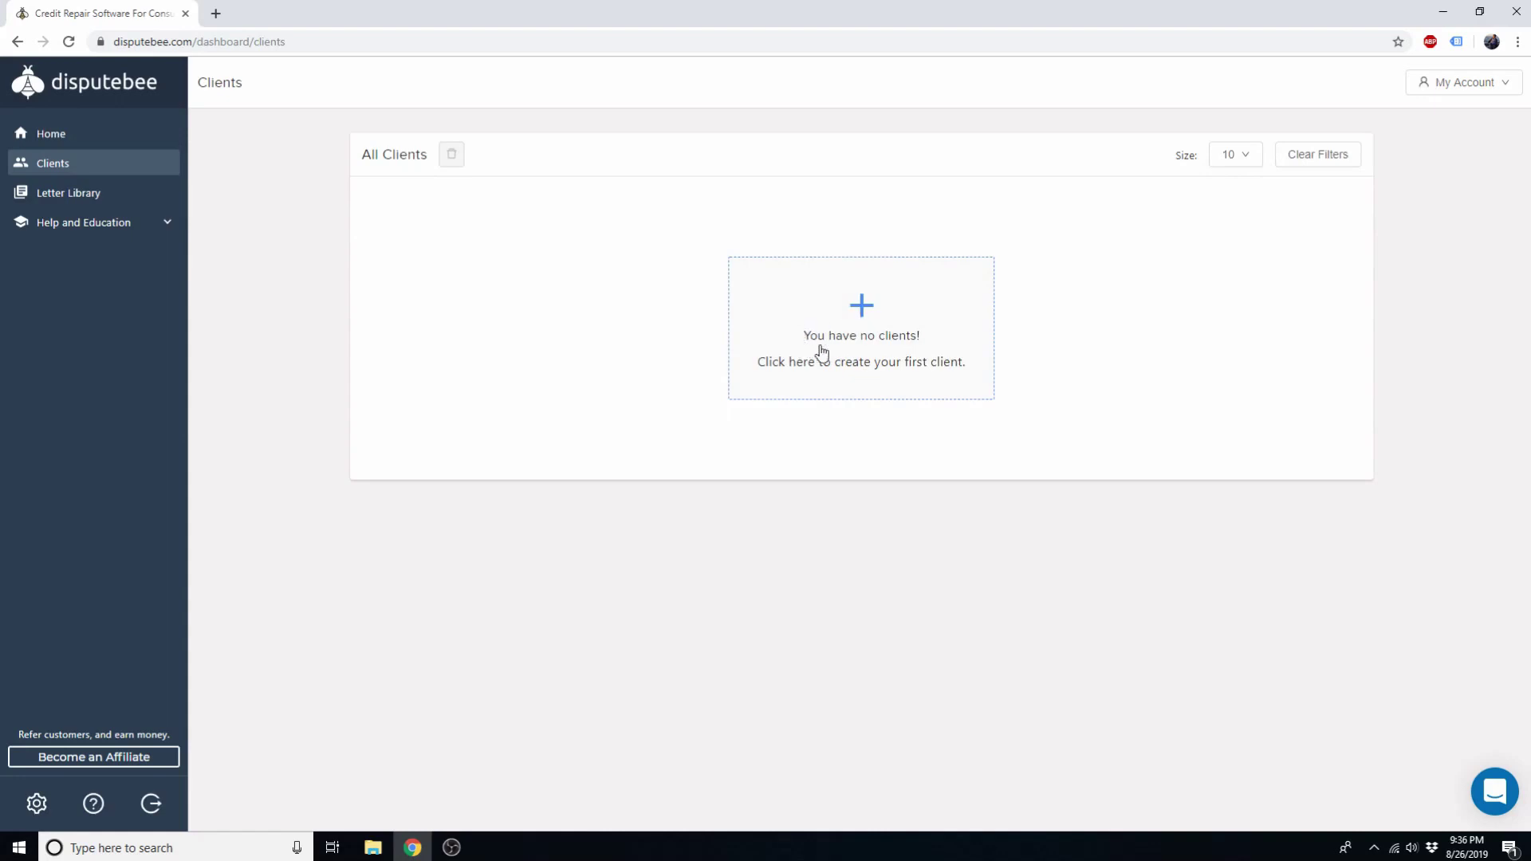
pyautogui.click(928, 319)
pyautogui.click(523, 266)
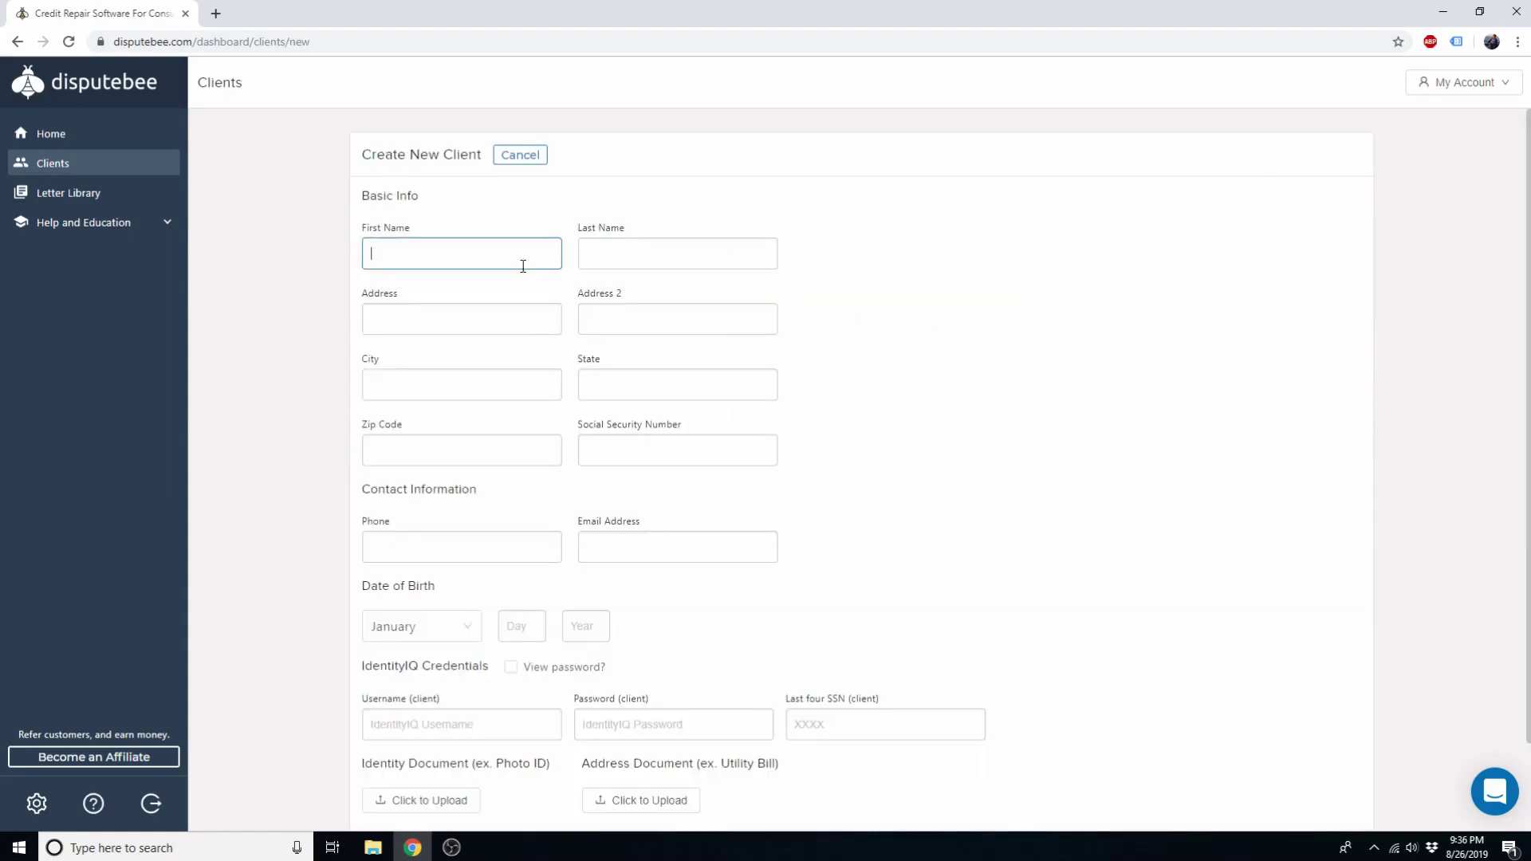
pyautogui.write('John')
pyautogui.press('Tab')
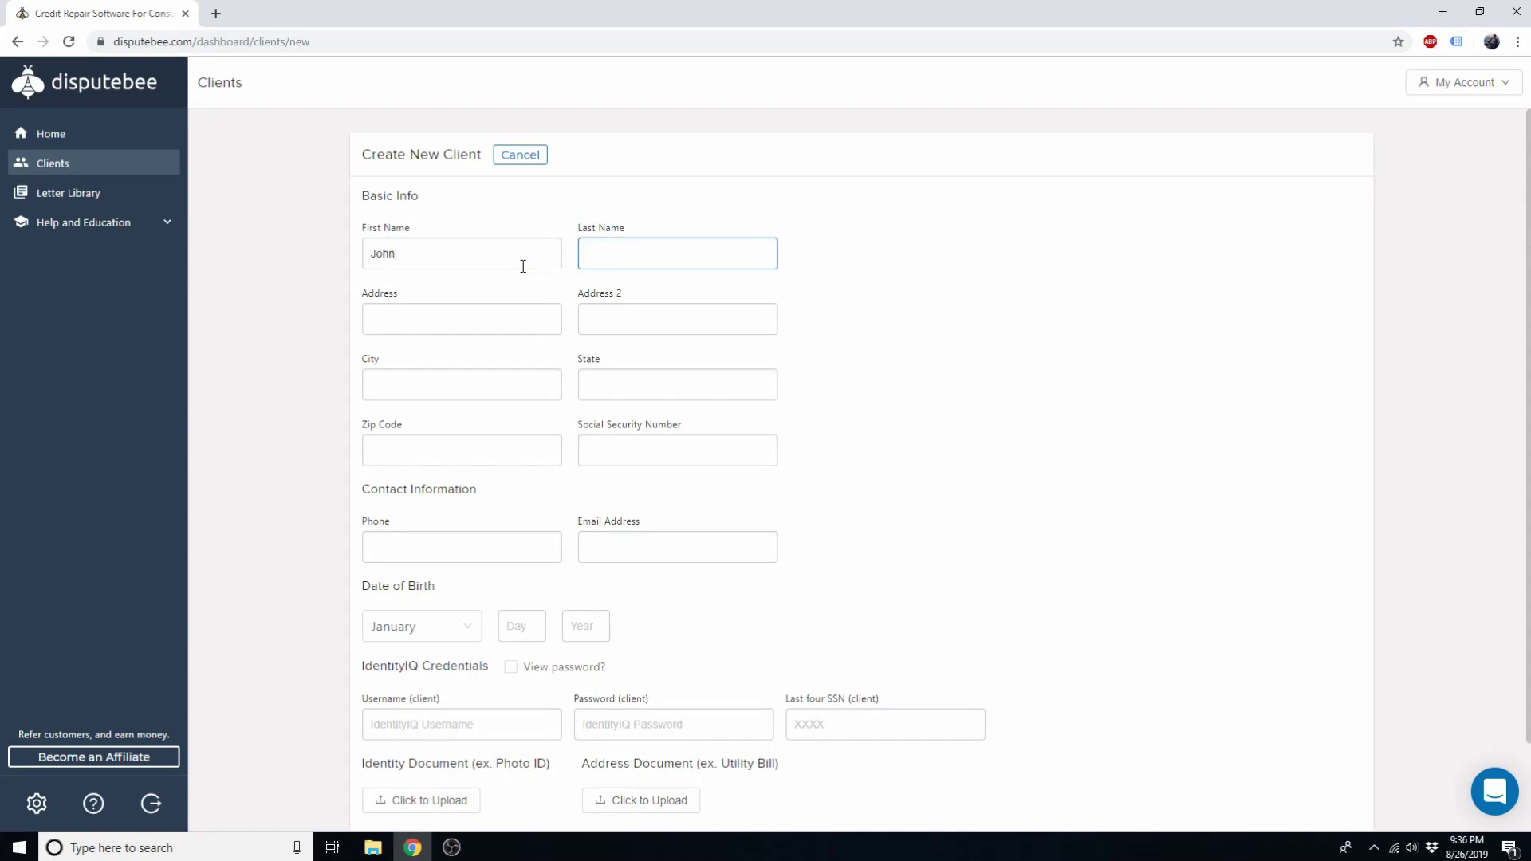
pyautogui.write('Doe')
pyautogui.click(1001, 275)
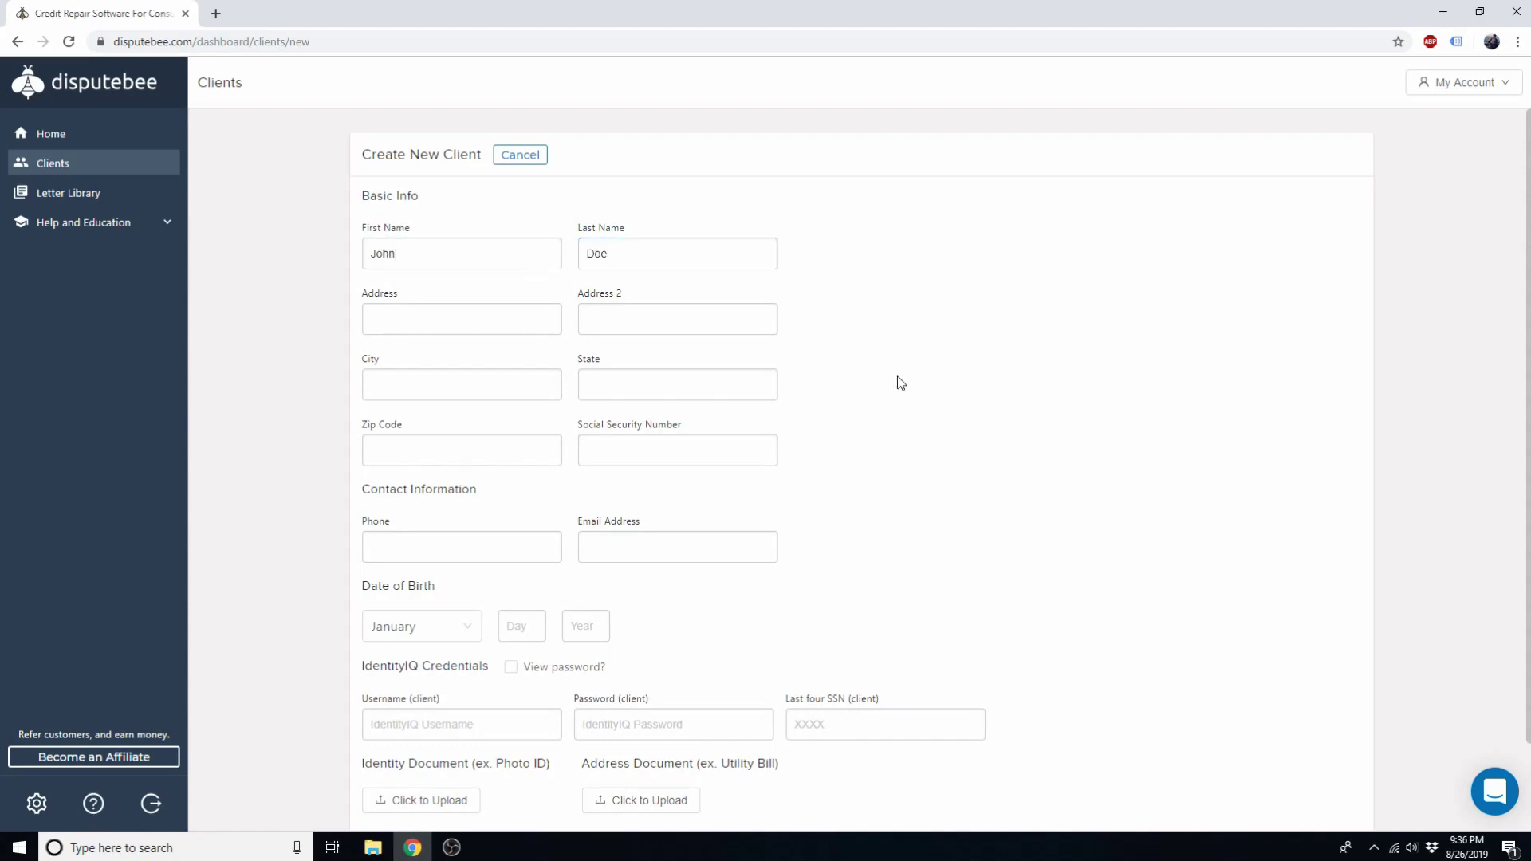
pyautogui.scroll(-2, 878, 379)
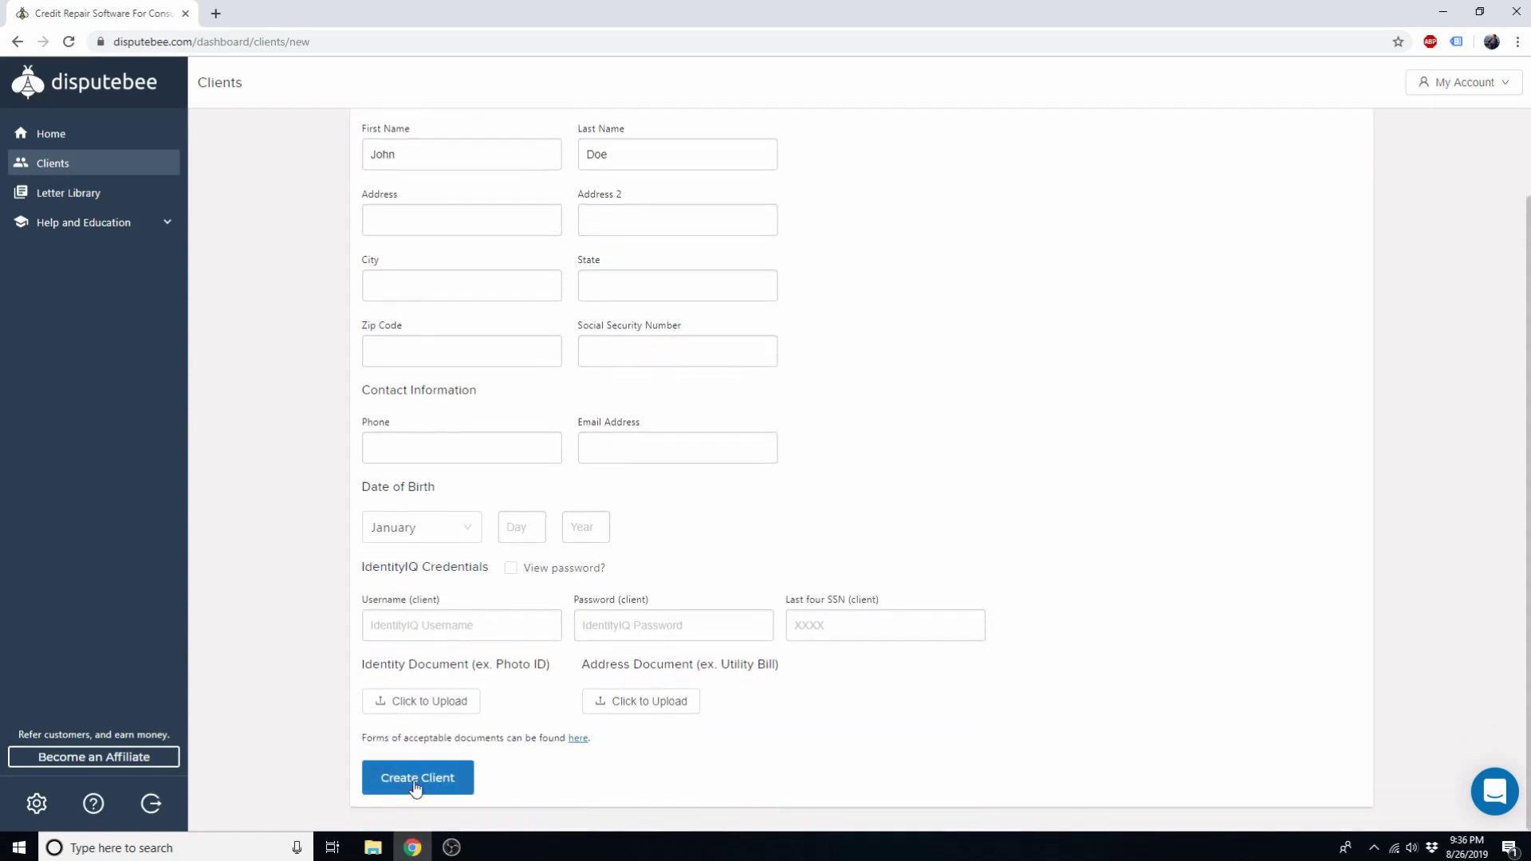
pyautogui.click(415, 782)
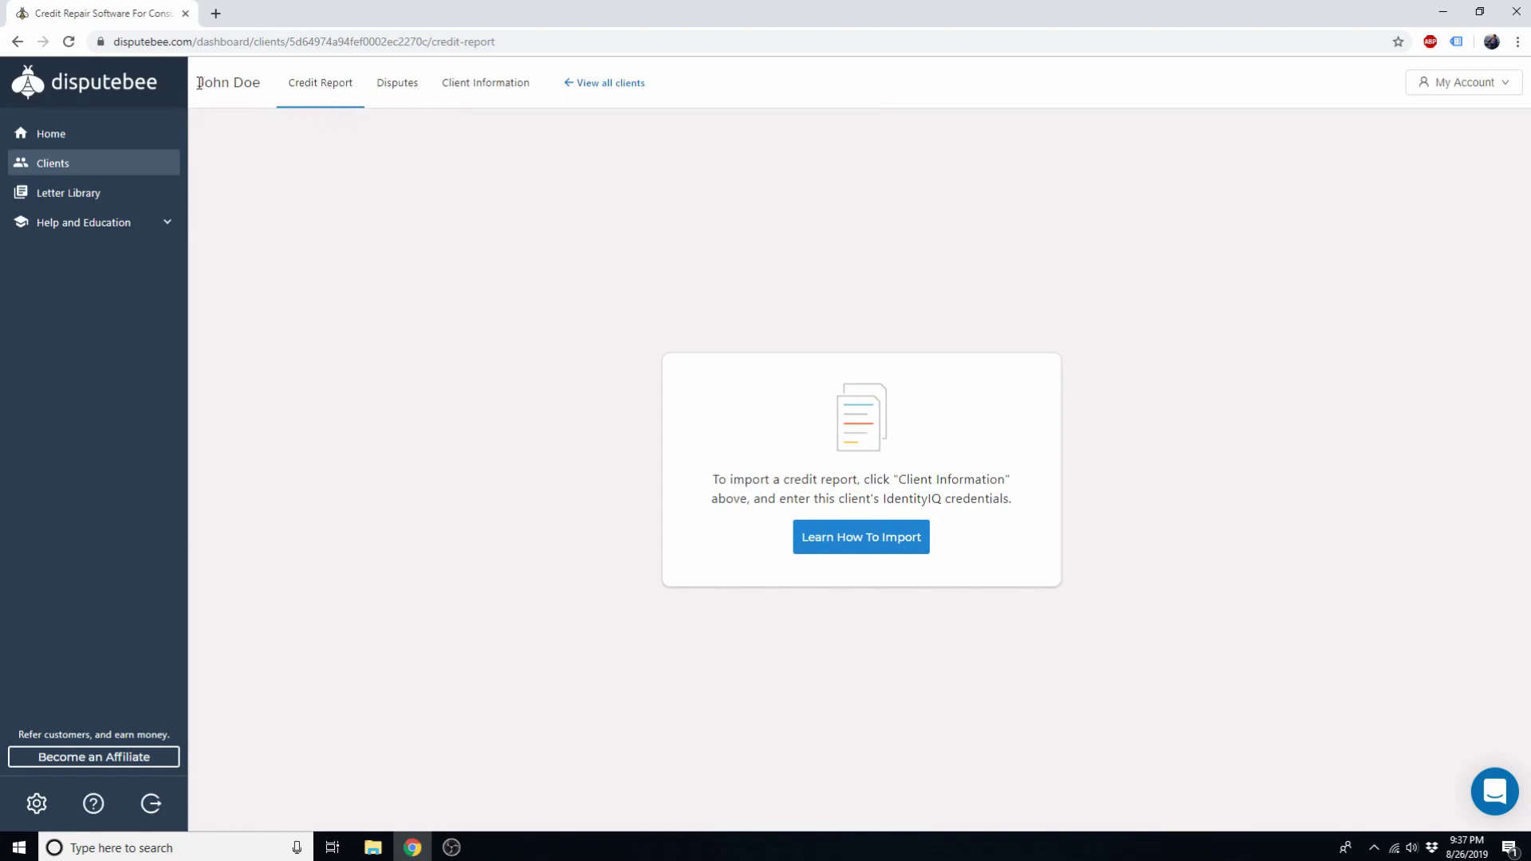
# Step: Check the client's empty Disputes tab, then switch to the Client Information form
pyautogui.moveTo(198, 83); pyautogui.dragTo(260, 83)
pyautogui.click(338, 209)
pyautogui.click(401, 89)
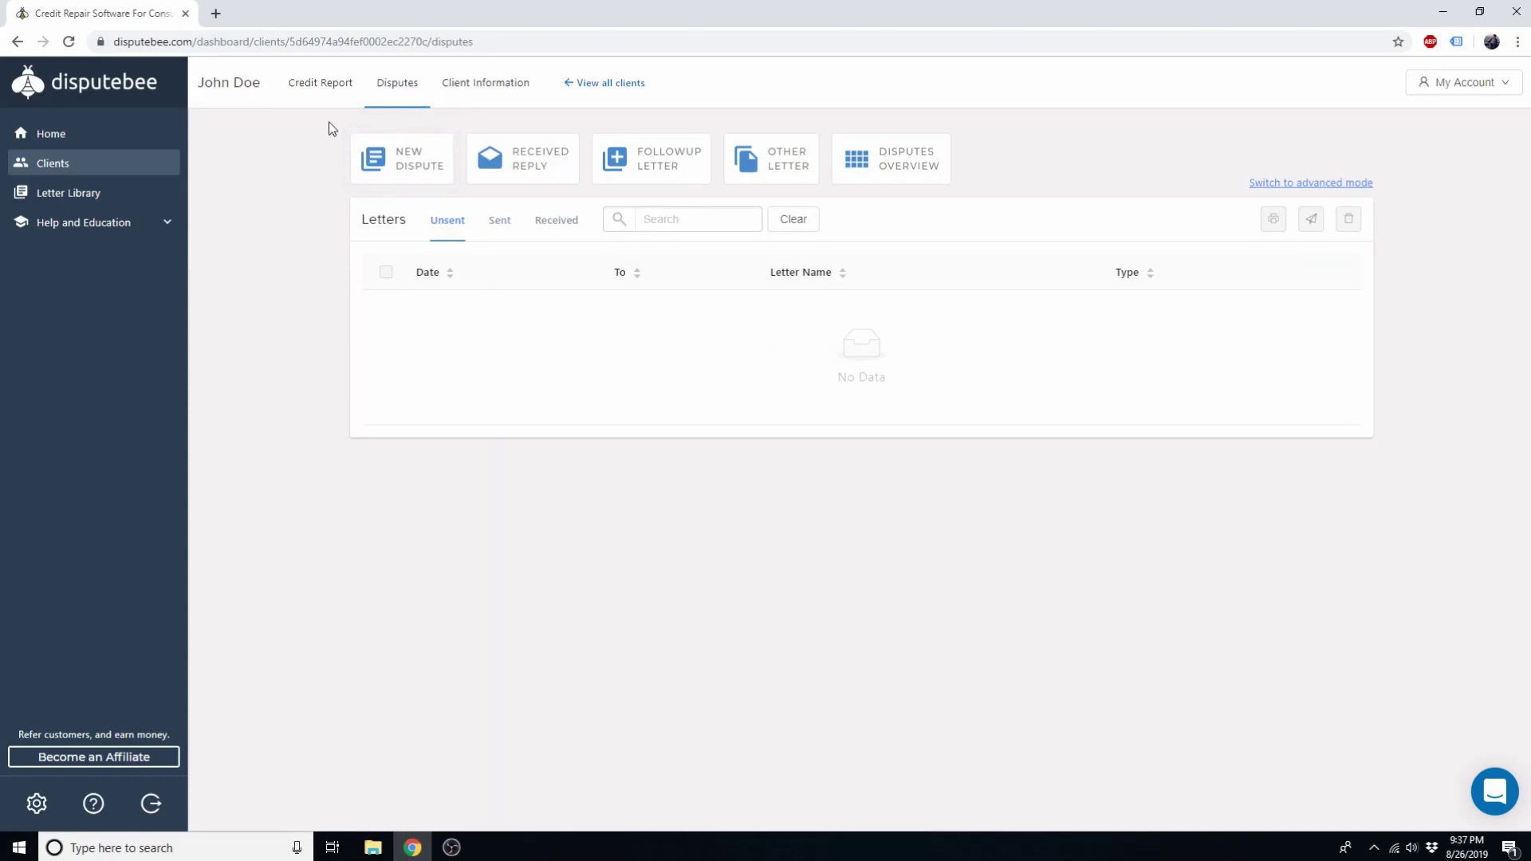
pyautogui.click(479, 89)
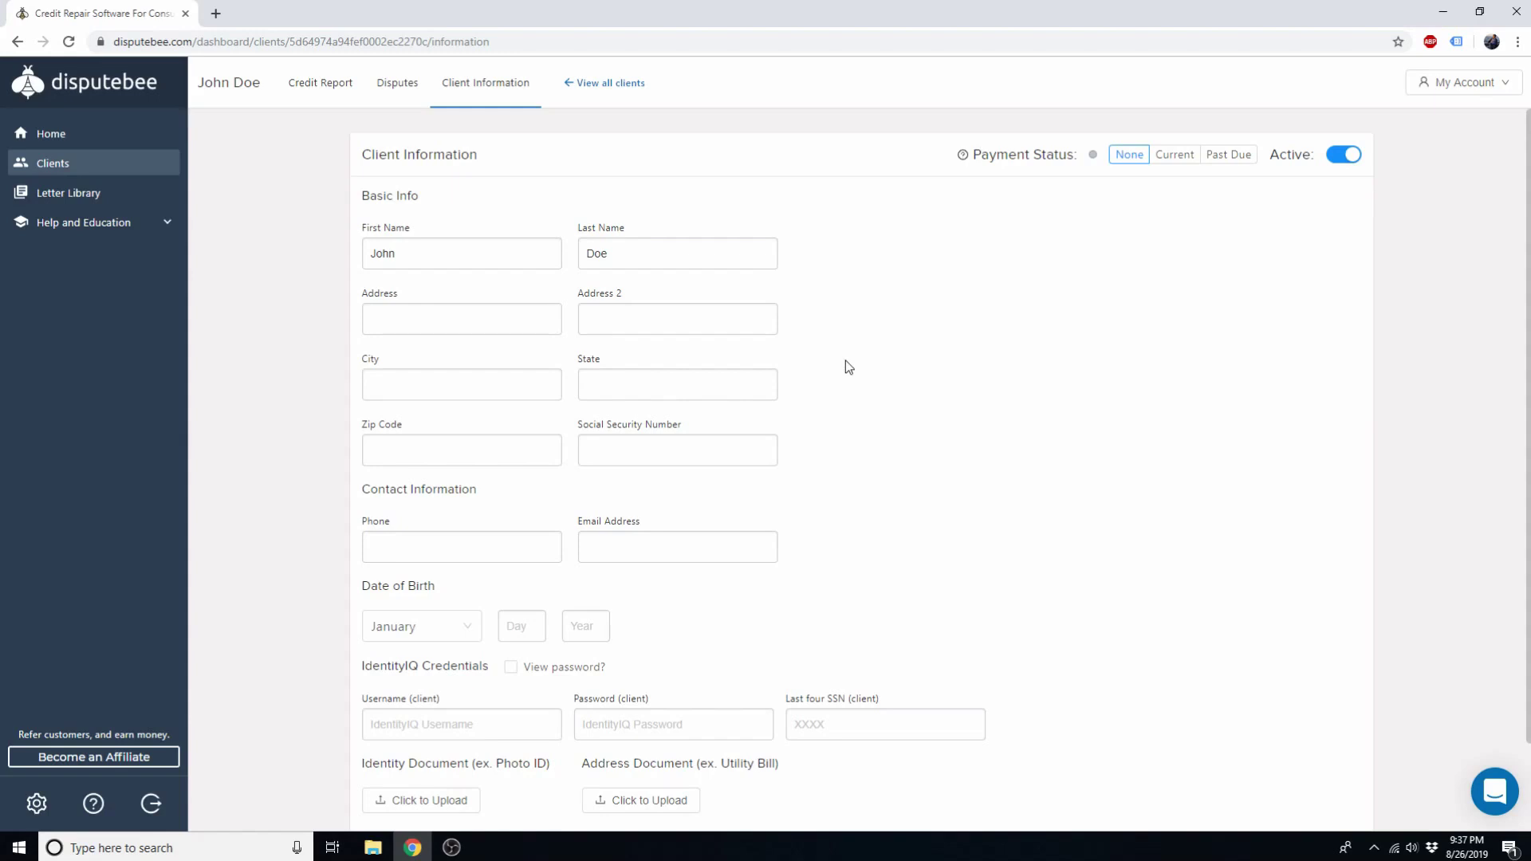
# Step: Enter the IdentityIQ username, password and last-four SSN, reveal the password, save, and view the Credit Report
pyautogui.scroll(-1, 848, 366)
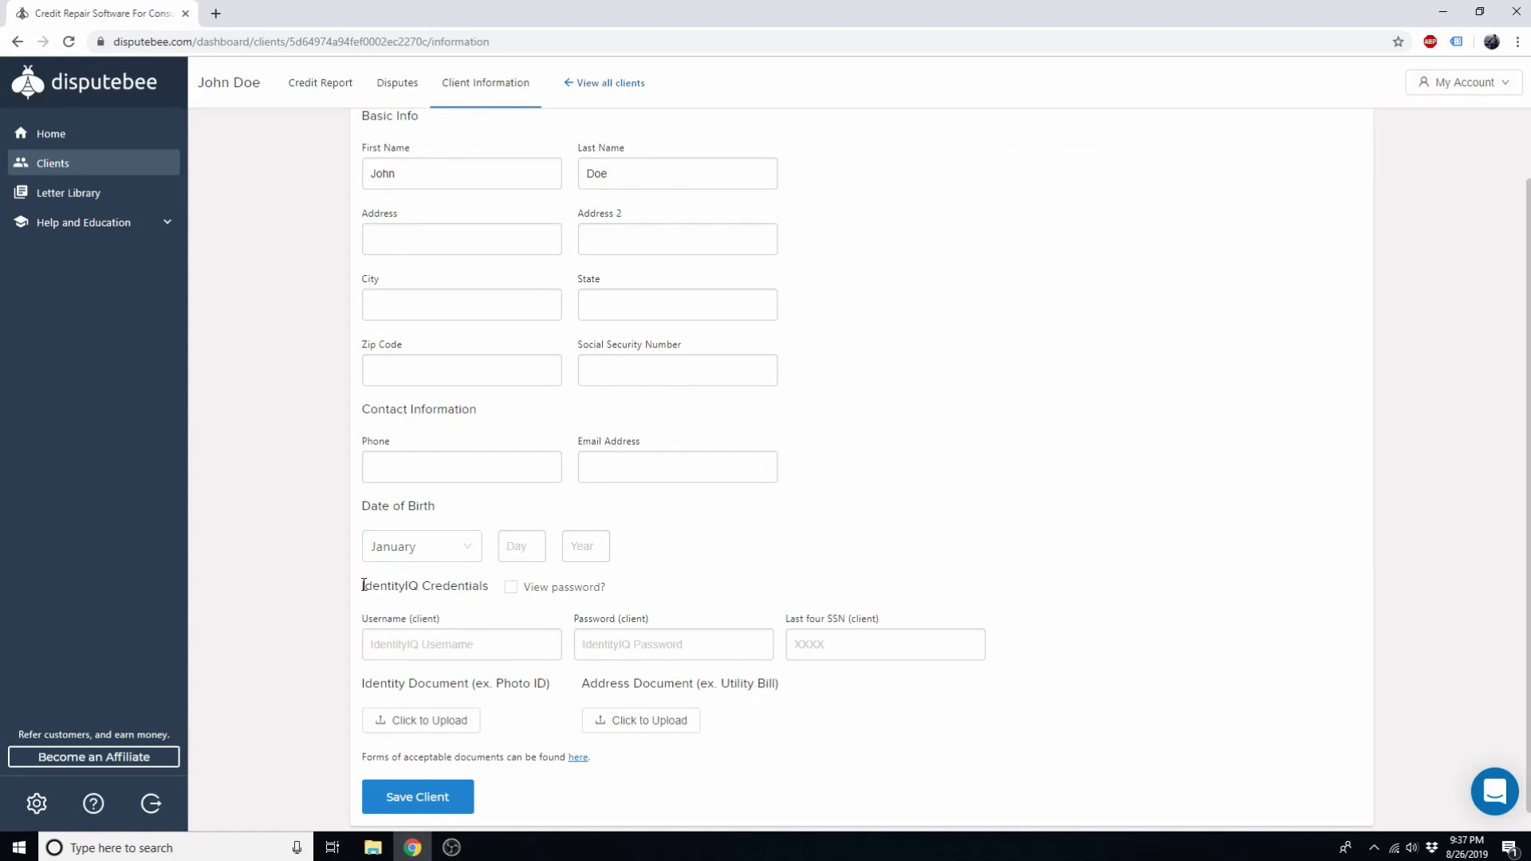
pyautogui.moveTo(364, 585); pyautogui.dragTo(419, 585)
pyautogui.click(415, 585)
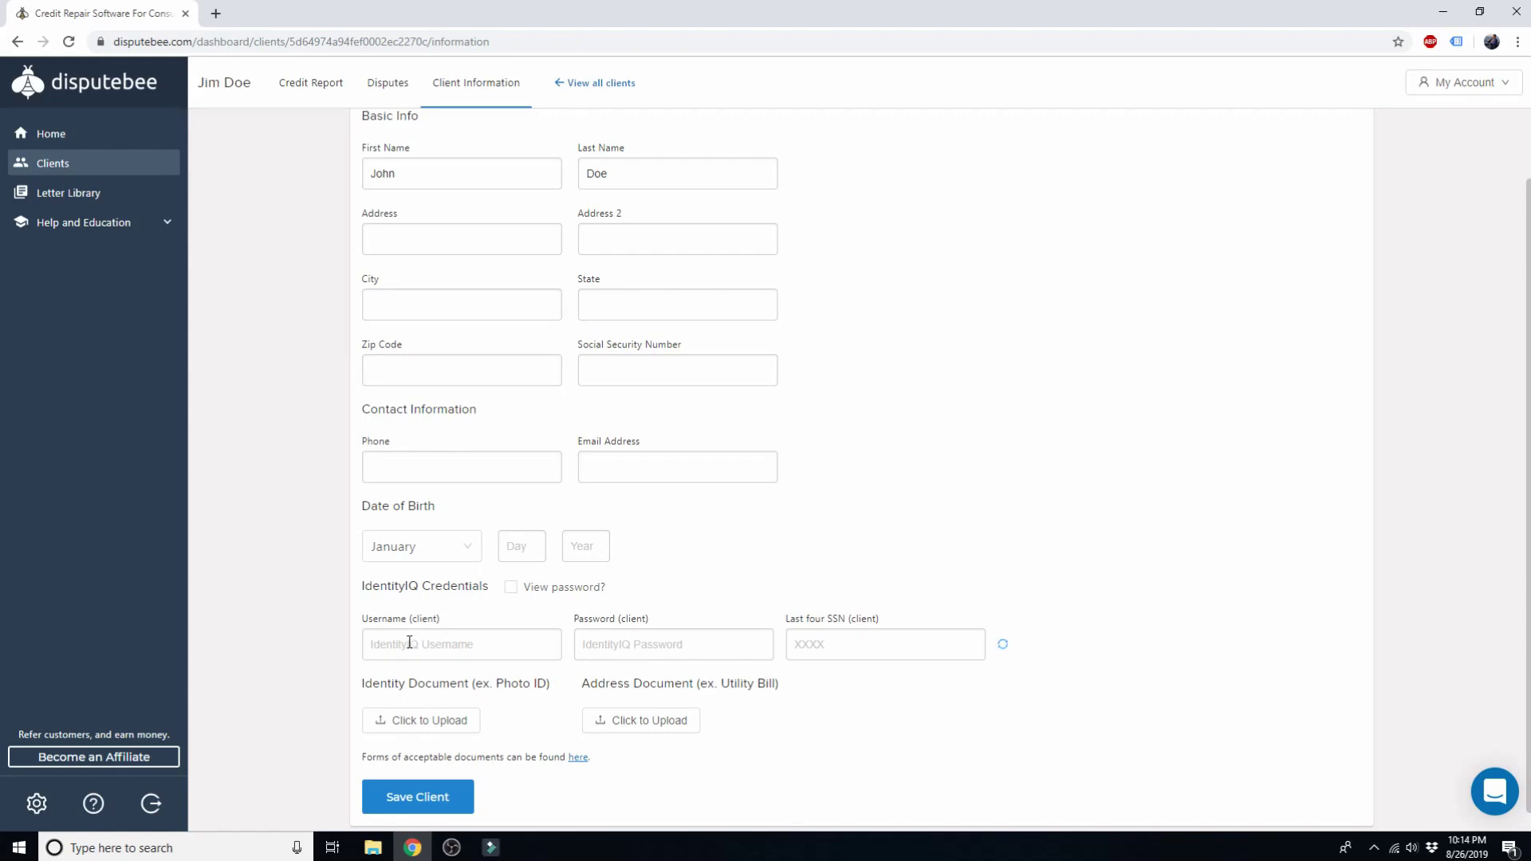
pyautogui.click(408, 644)
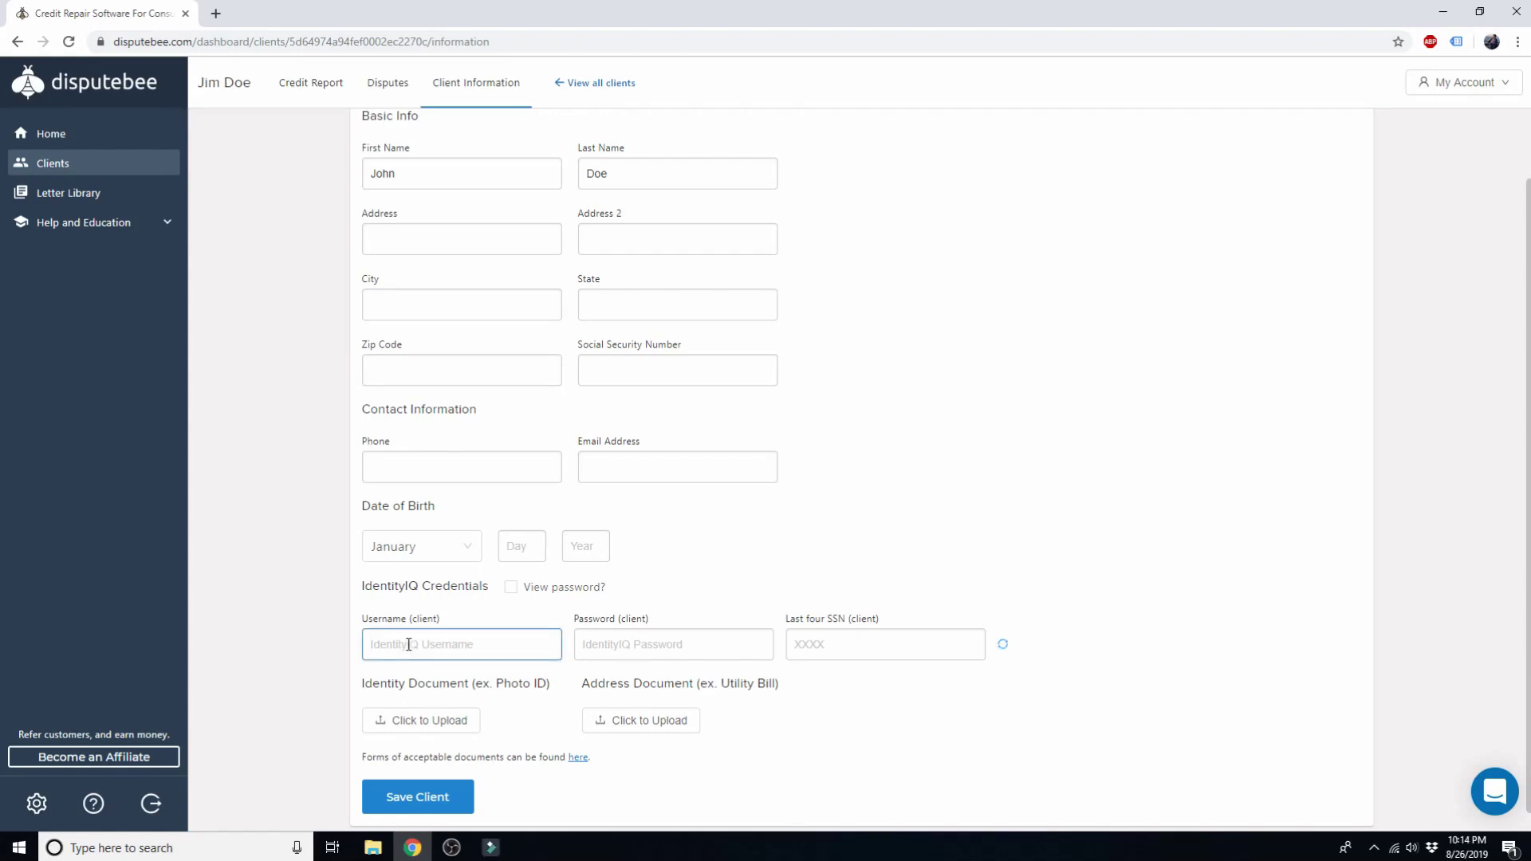
pyautogui.write('demo')
pyautogui.press('Tab')
pyautogui.write('demo')
pyautogui.press('Tab')
pyautogui.write('1234')
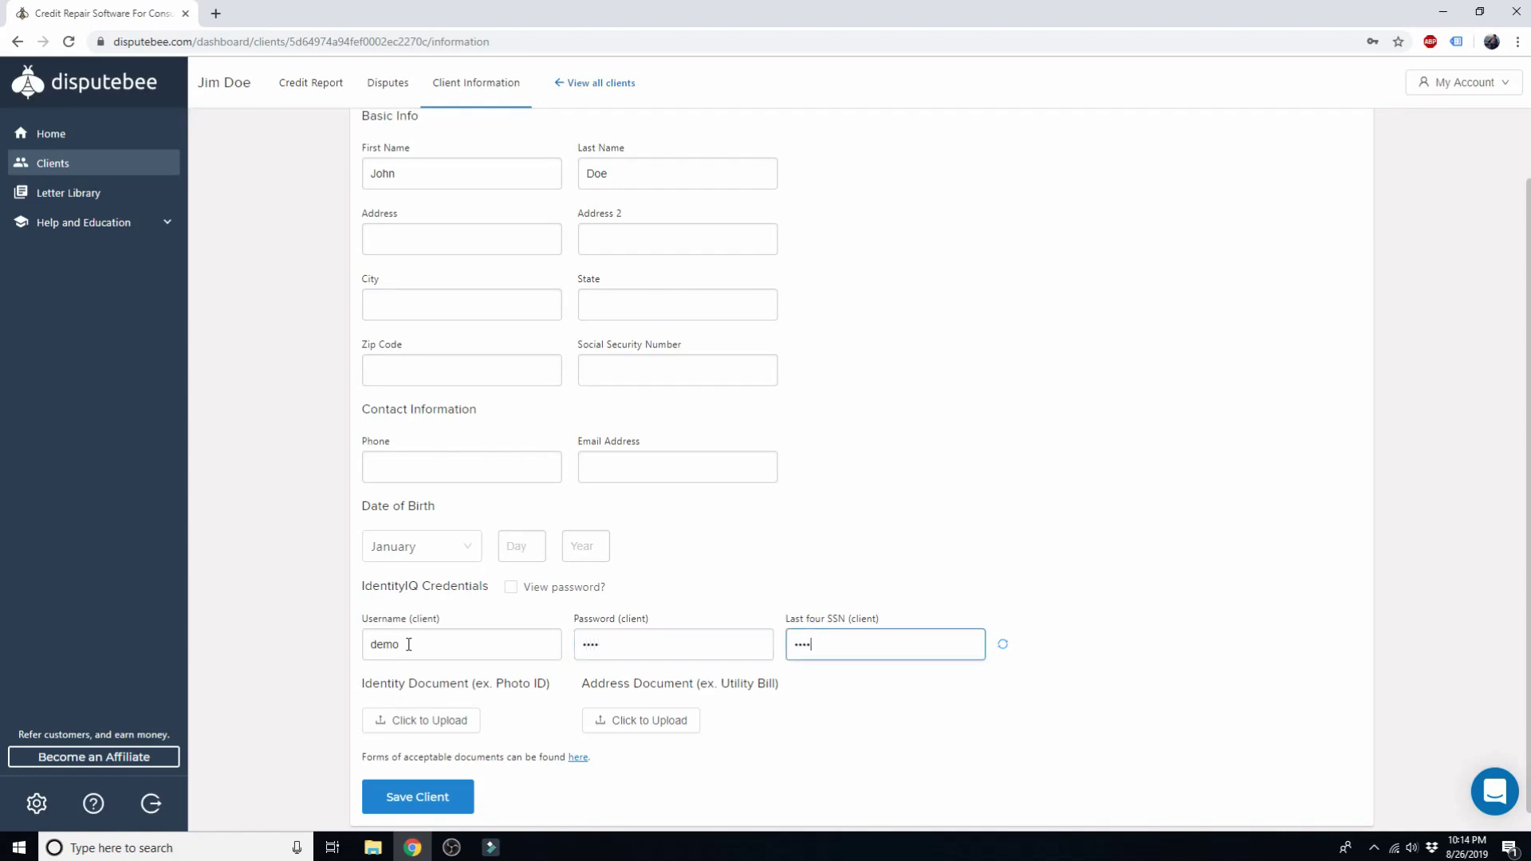
pyautogui.click(549, 587)
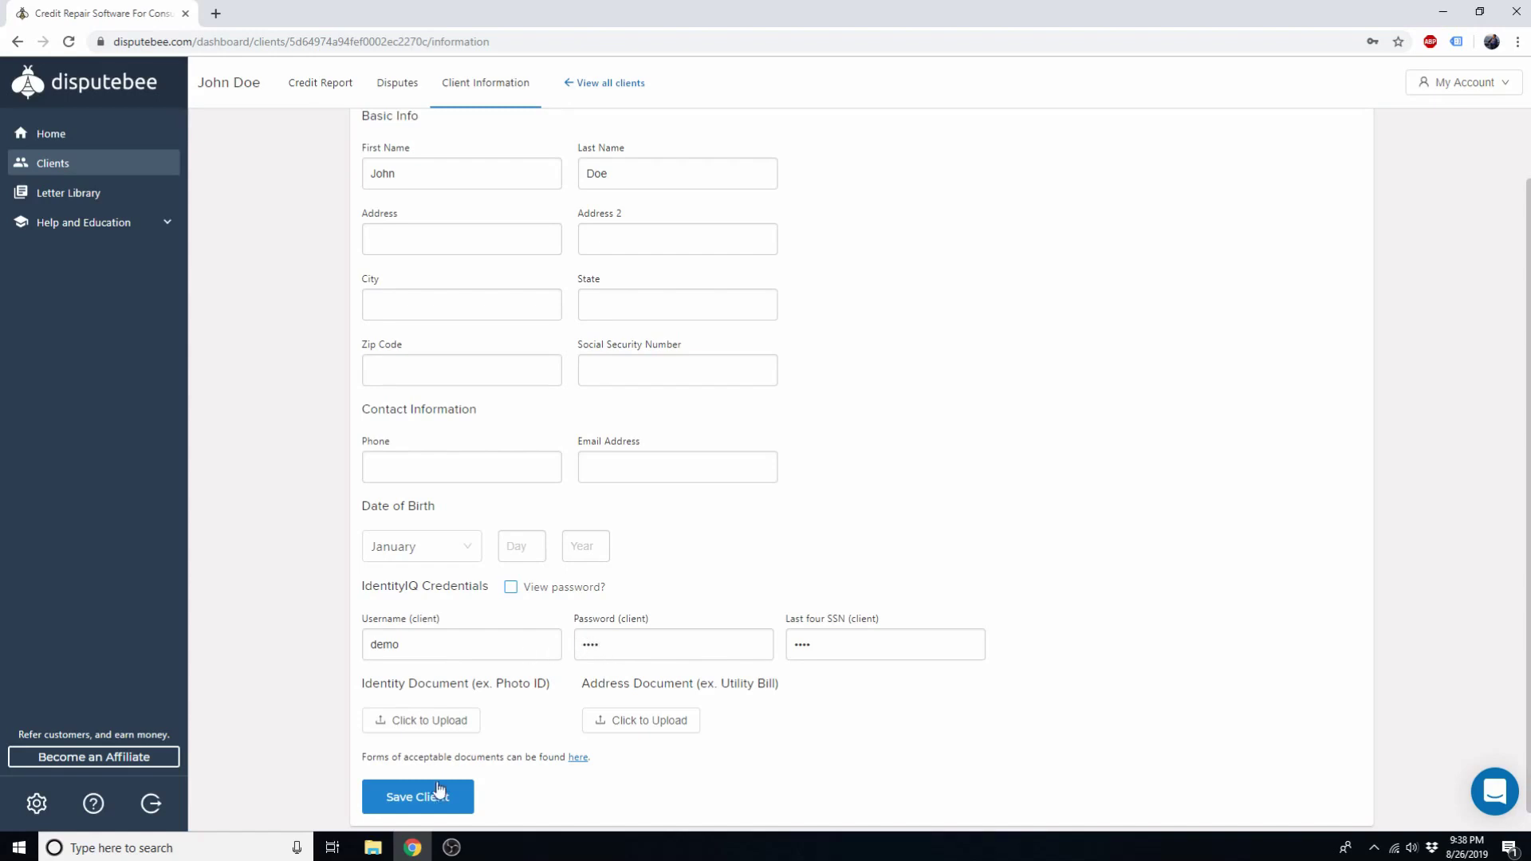
pyautogui.click(423, 807)
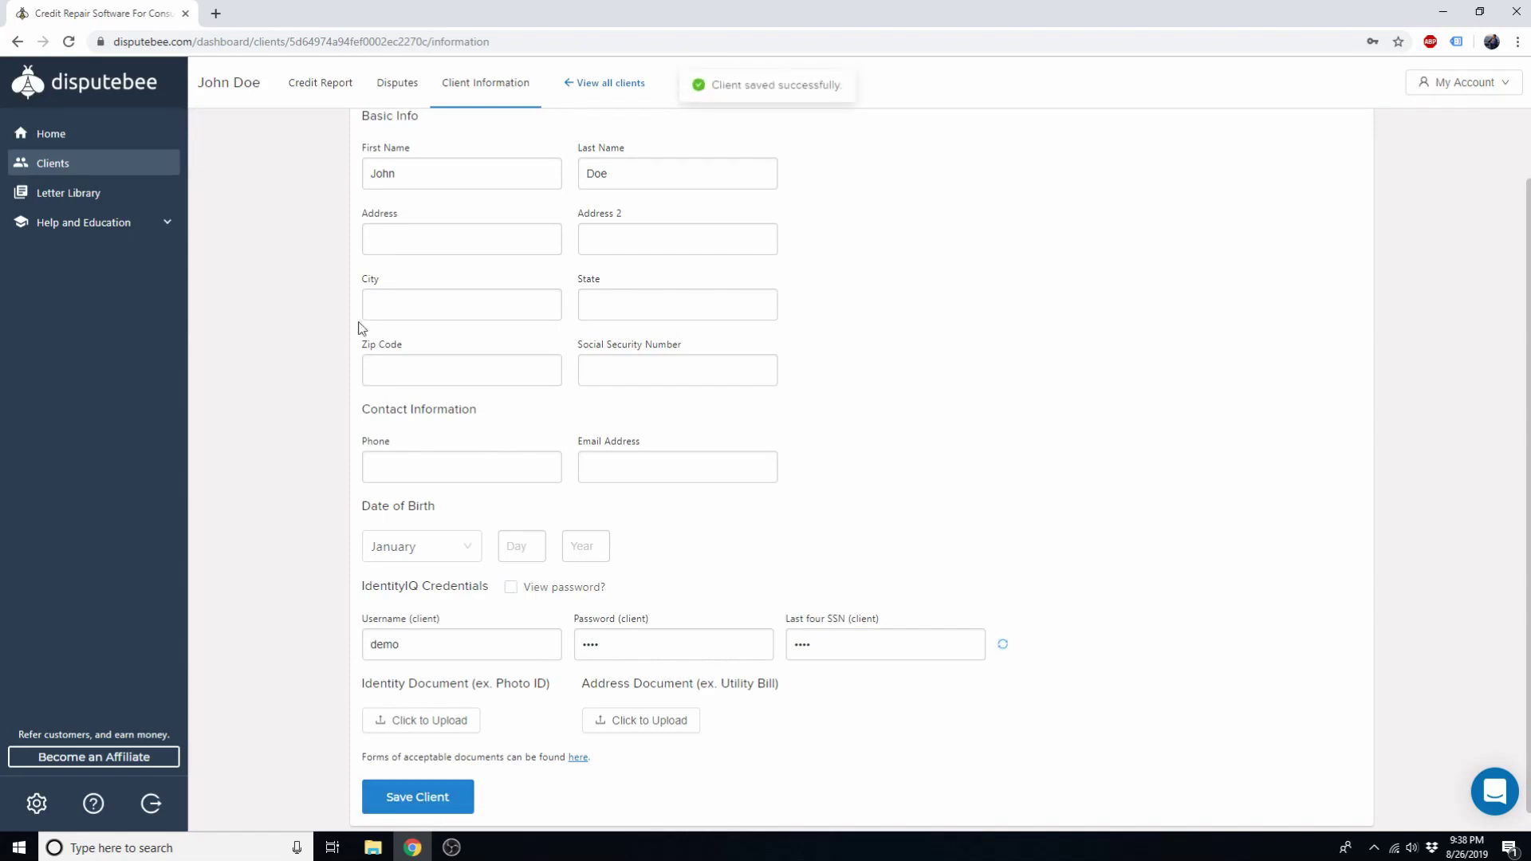
pyautogui.click(304, 91)
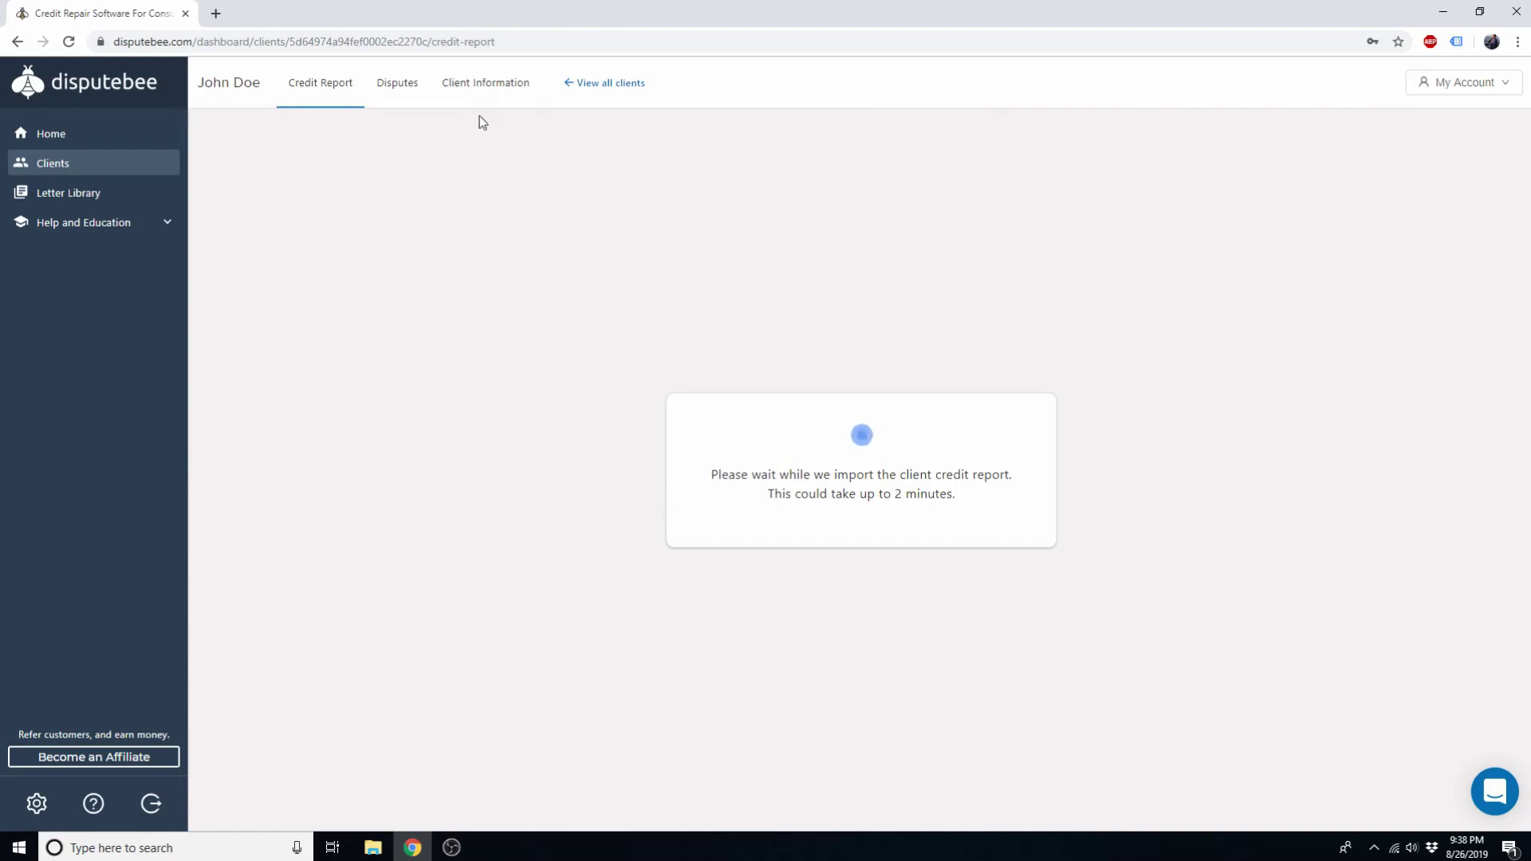
# Step: Fill in the client's street address, second address line, city, state, zip code and Social Security number
pyautogui.click(488, 92)
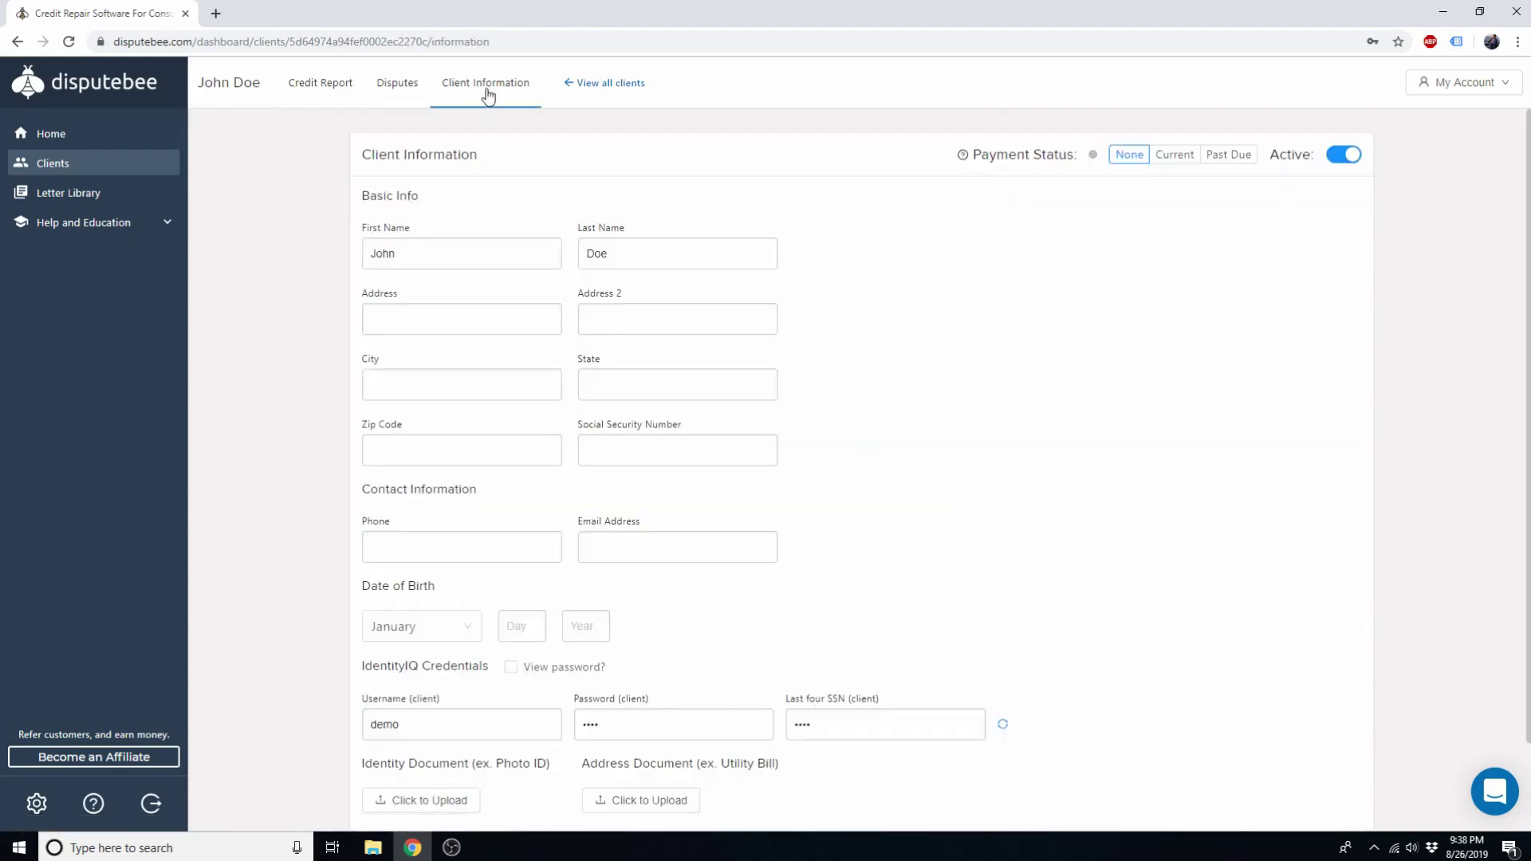
pyautogui.click(480, 315)
pyautogui.write('1234')
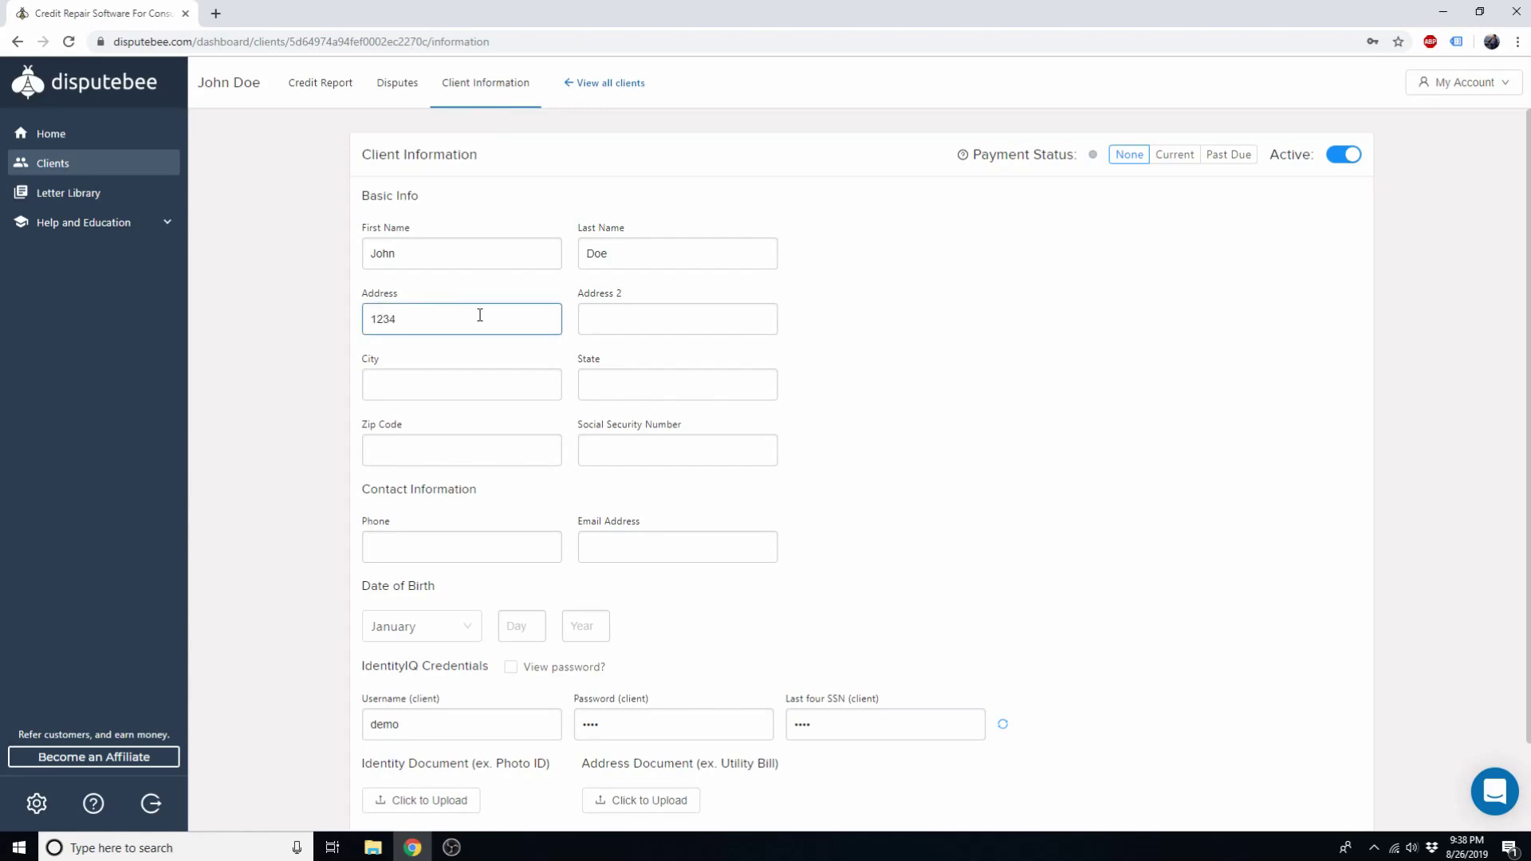
pyautogui.write(' Test Lane')
pyautogui.press('Tab')
pyautogui.write('Apt 2')
pyautogui.press('Tab')
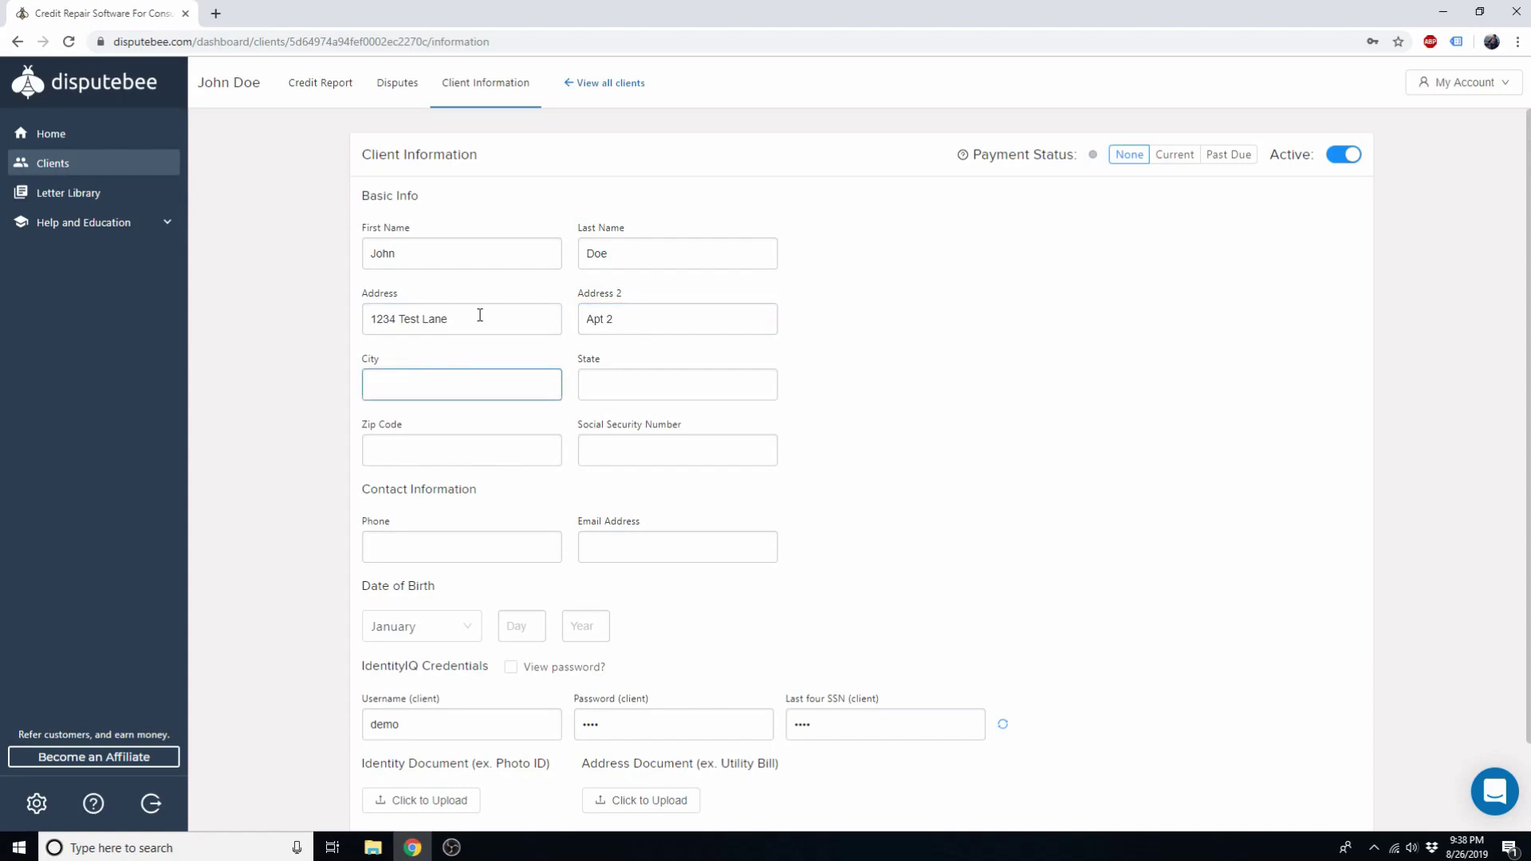
pyautogui.write('Chicago')
pyautogui.press('Tab')
pyautogui.write('IL')
pyautogui.press('Tab')
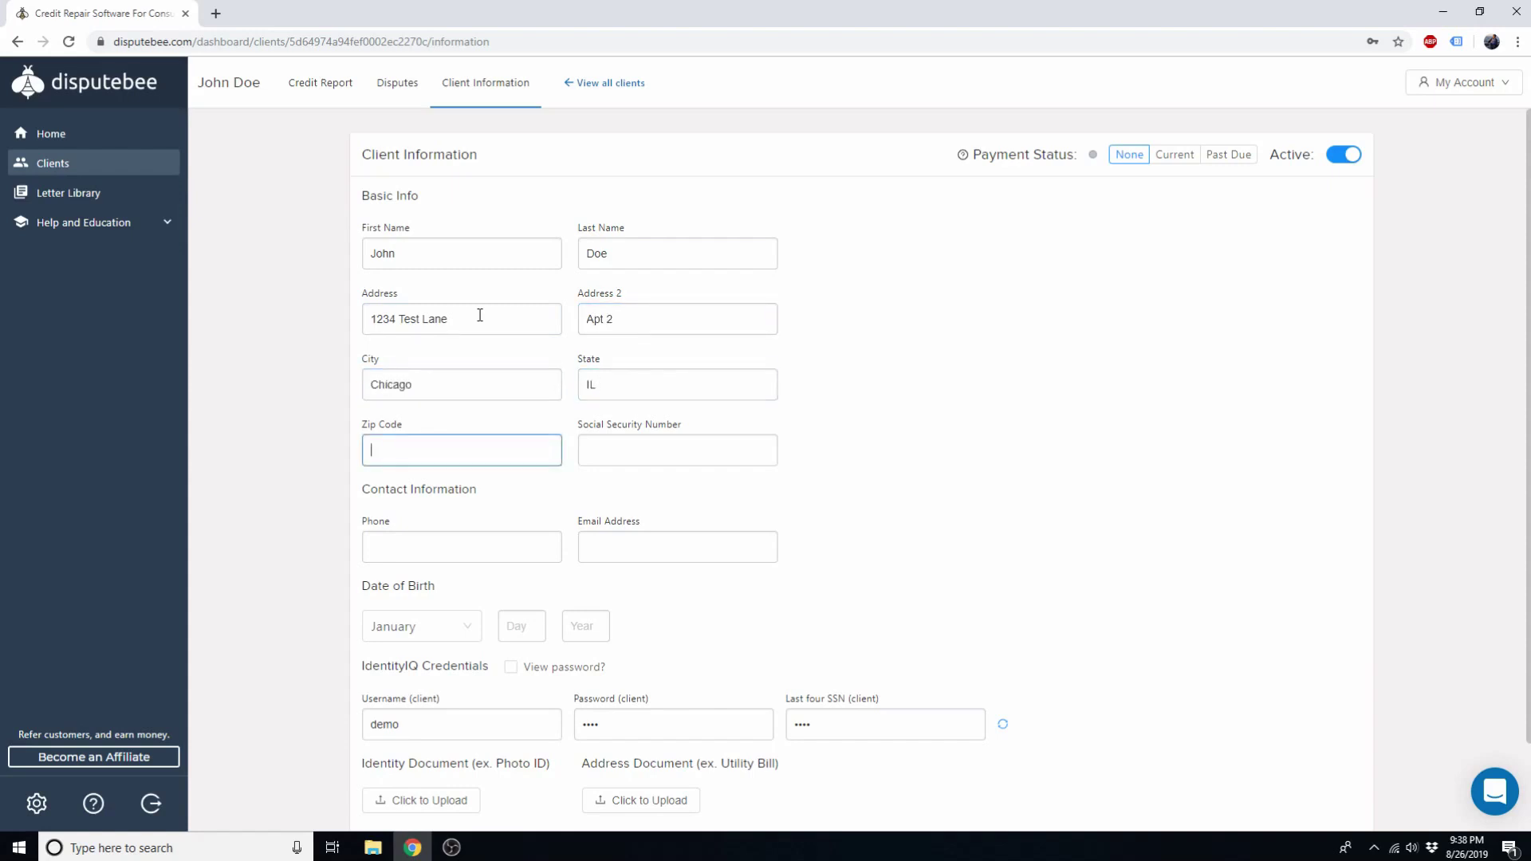
pyautogui.write('12345')
pyautogui.press('Tab')
pyautogui.write('123')
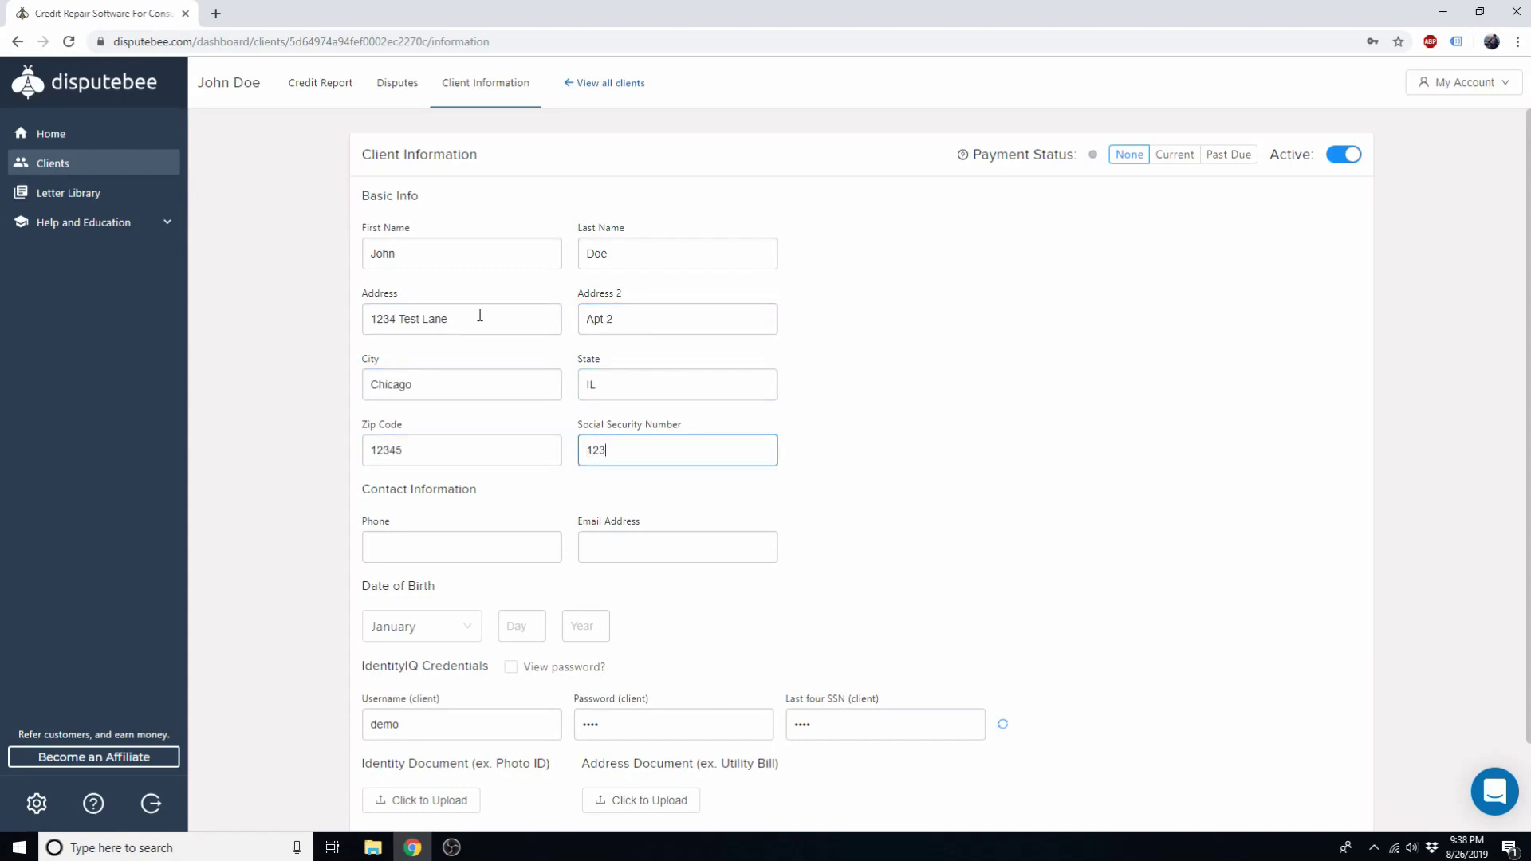
pyautogui.write('-45-2342')
pyautogui.press('Tab')
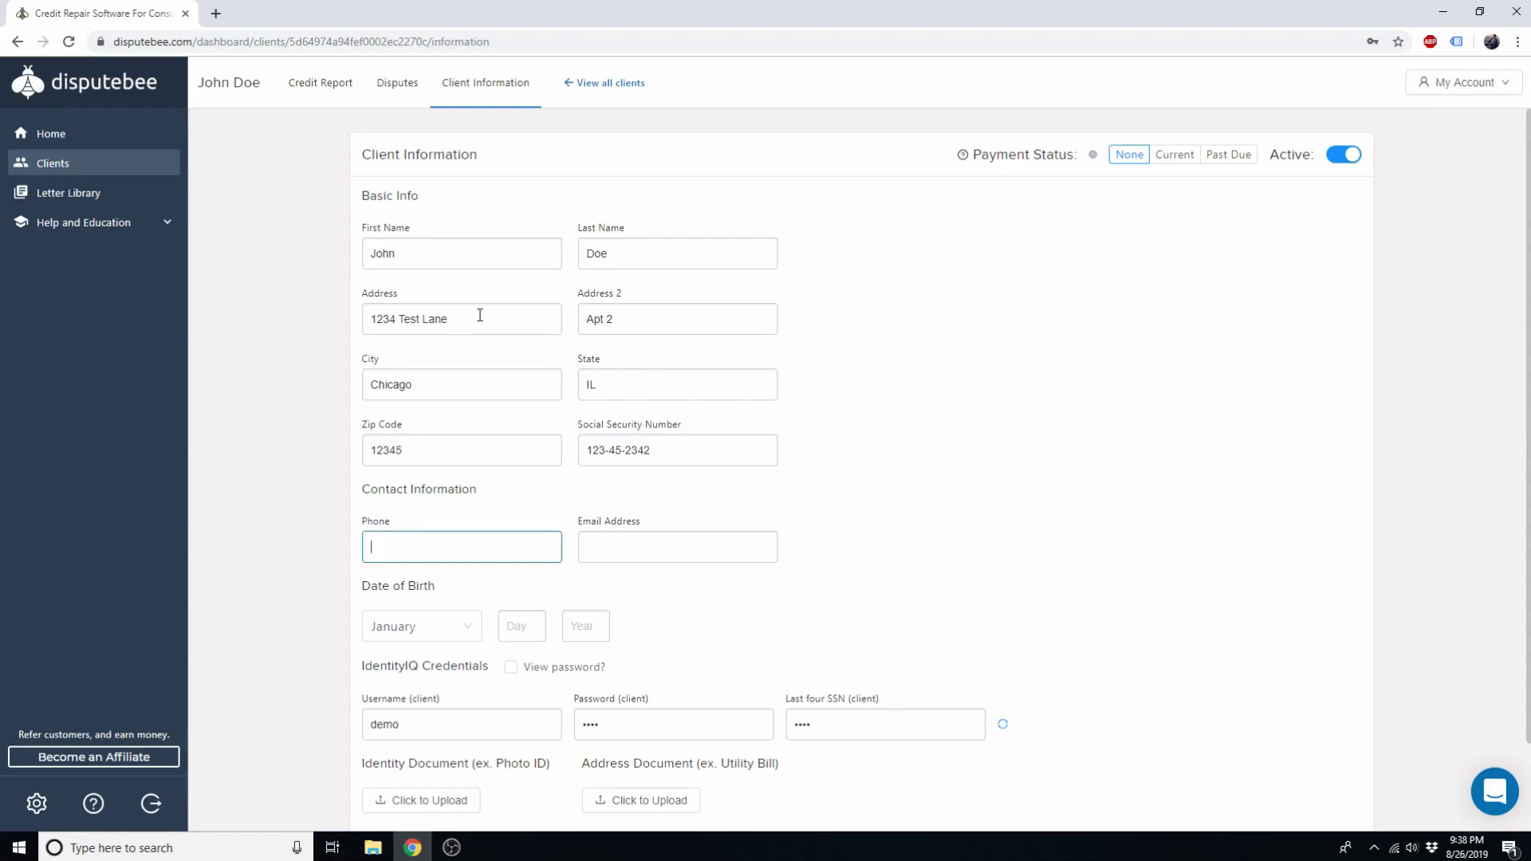
# Step: Enter the client's birth date, save the client, and view the imported credit report
pyautogui.scroll(-2, 479, 315)
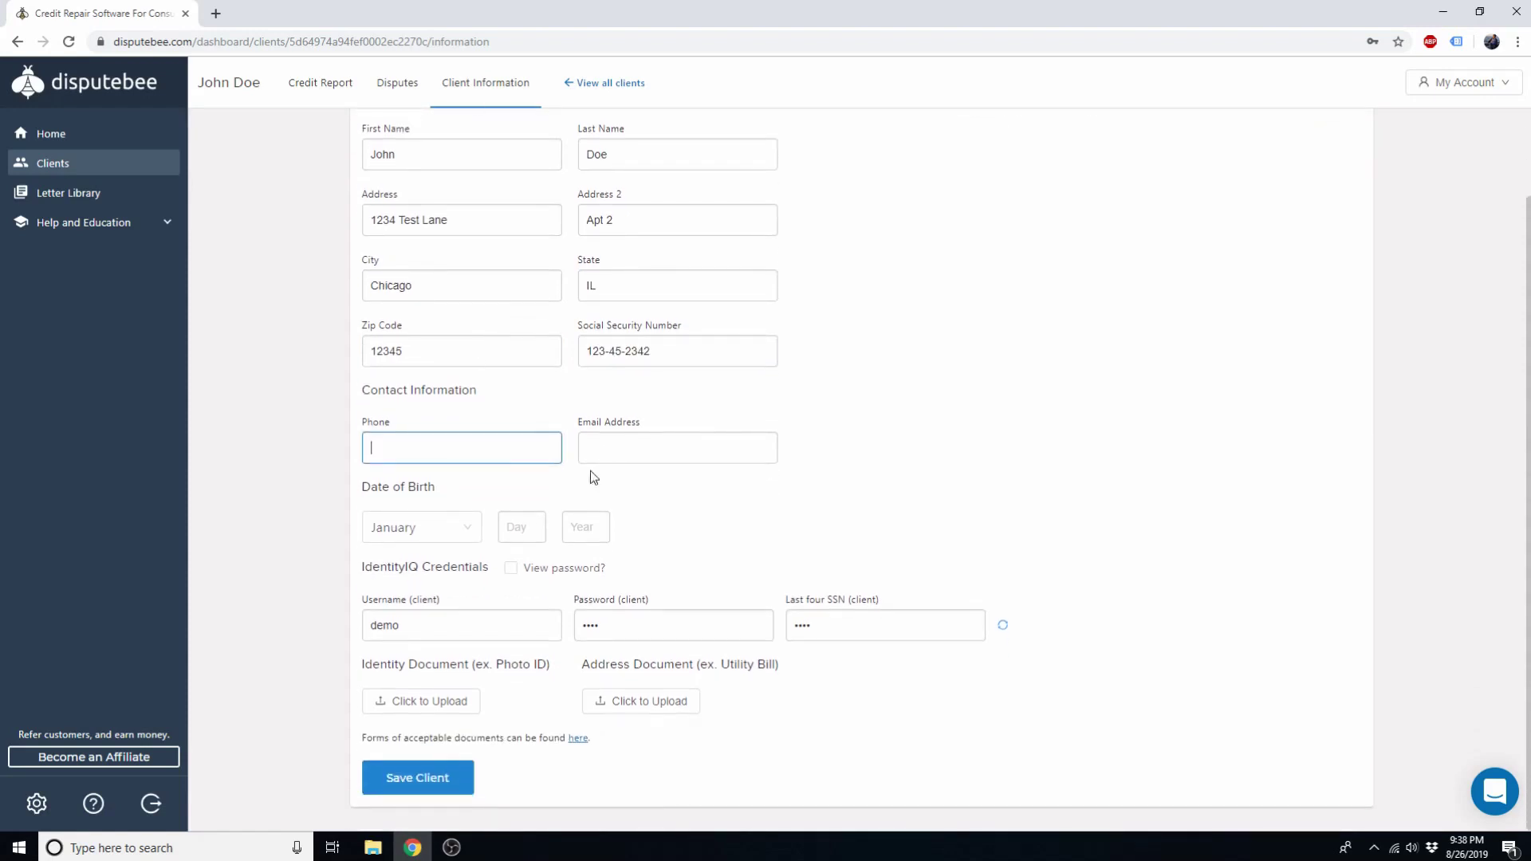
pyautogui.click(513, 538)
pyautogui.write('01')
pyautogui.press('Tab')
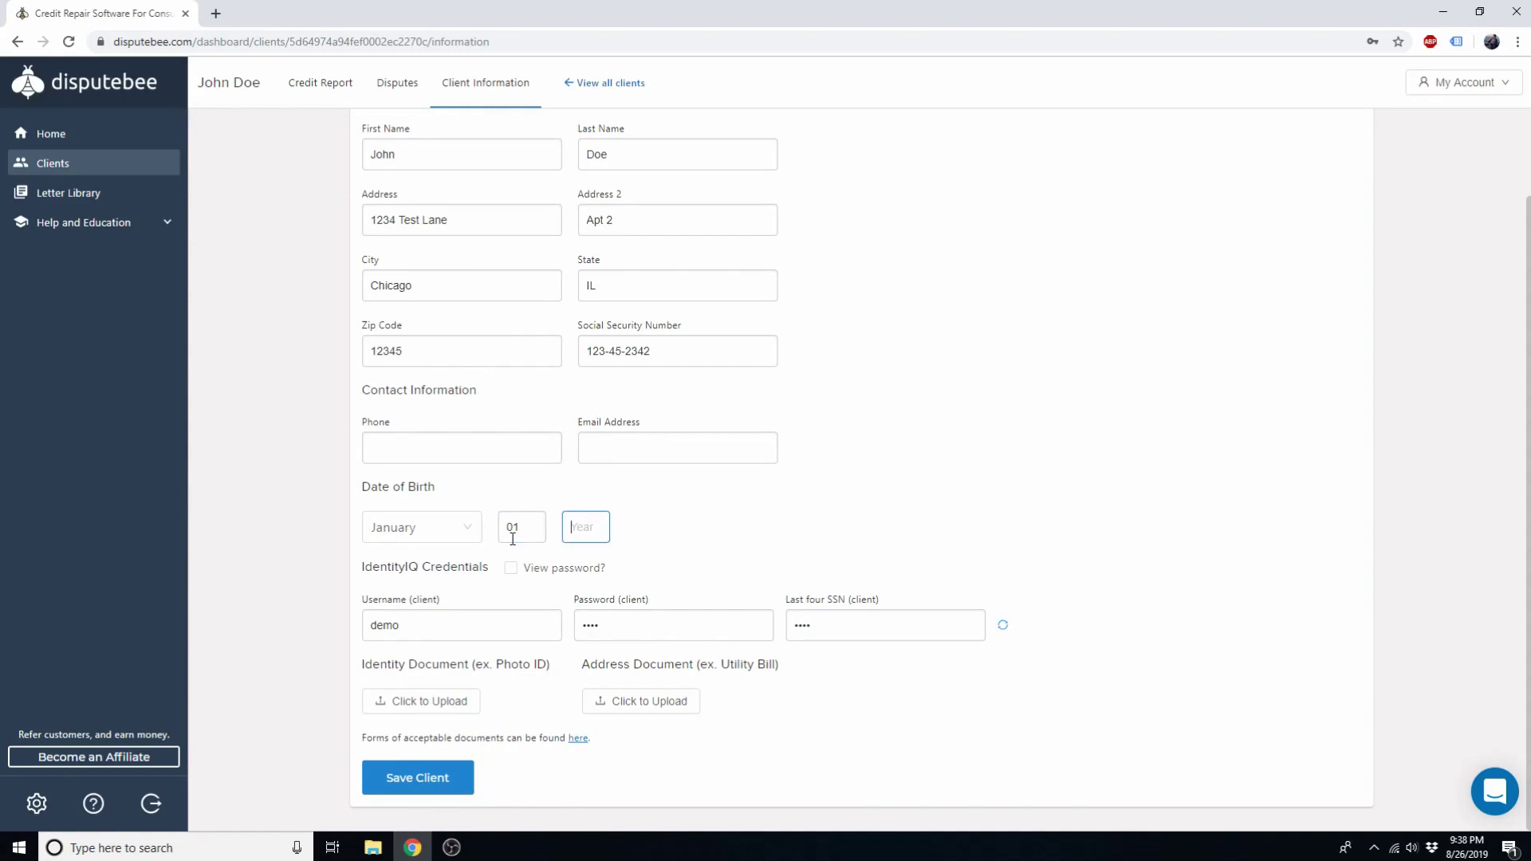
pyautogui.write('1980')
pyautogui.click(411, 780)
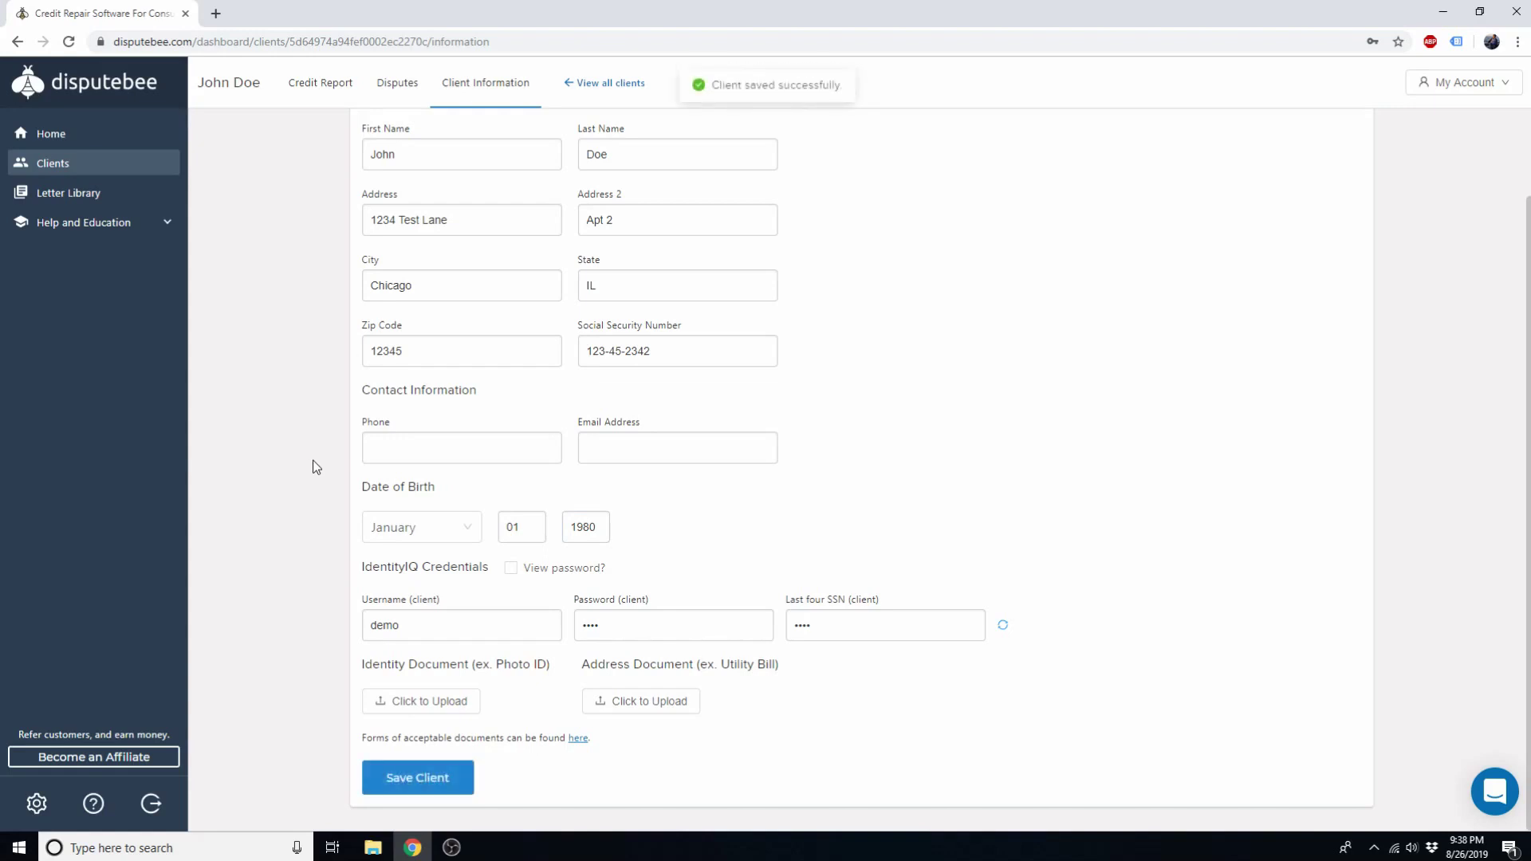
pyautogui.click(321, 86)
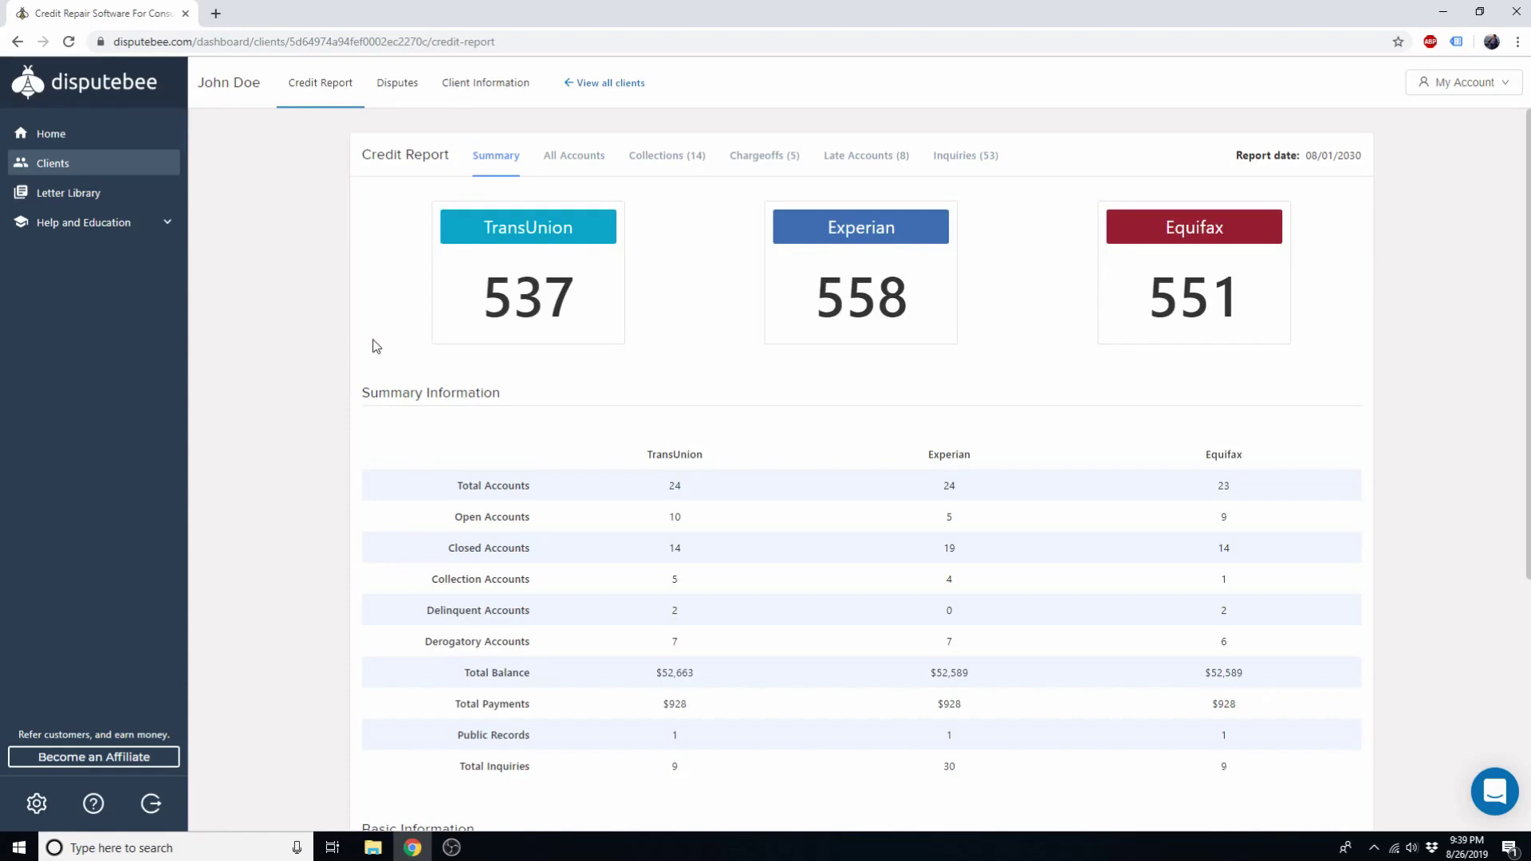
# Step: Browse all accounts, then the Collections, Chargeoffs, Late Accounts and Inquiries tabs, ending back on Summary
pyautogui.click(584, 166)
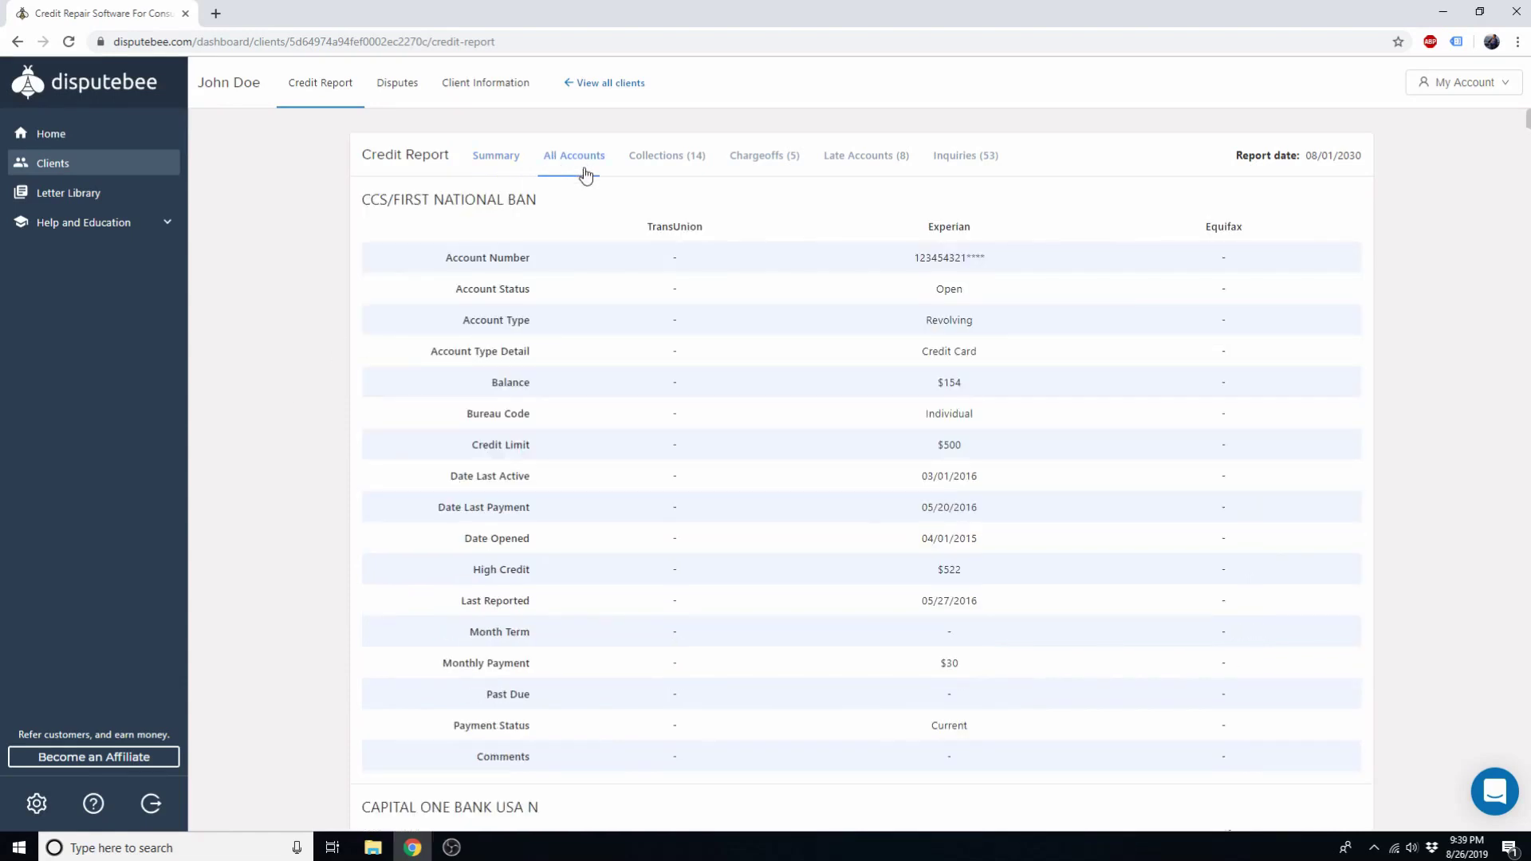
pyautogui.scroll(-20, 568, 378)
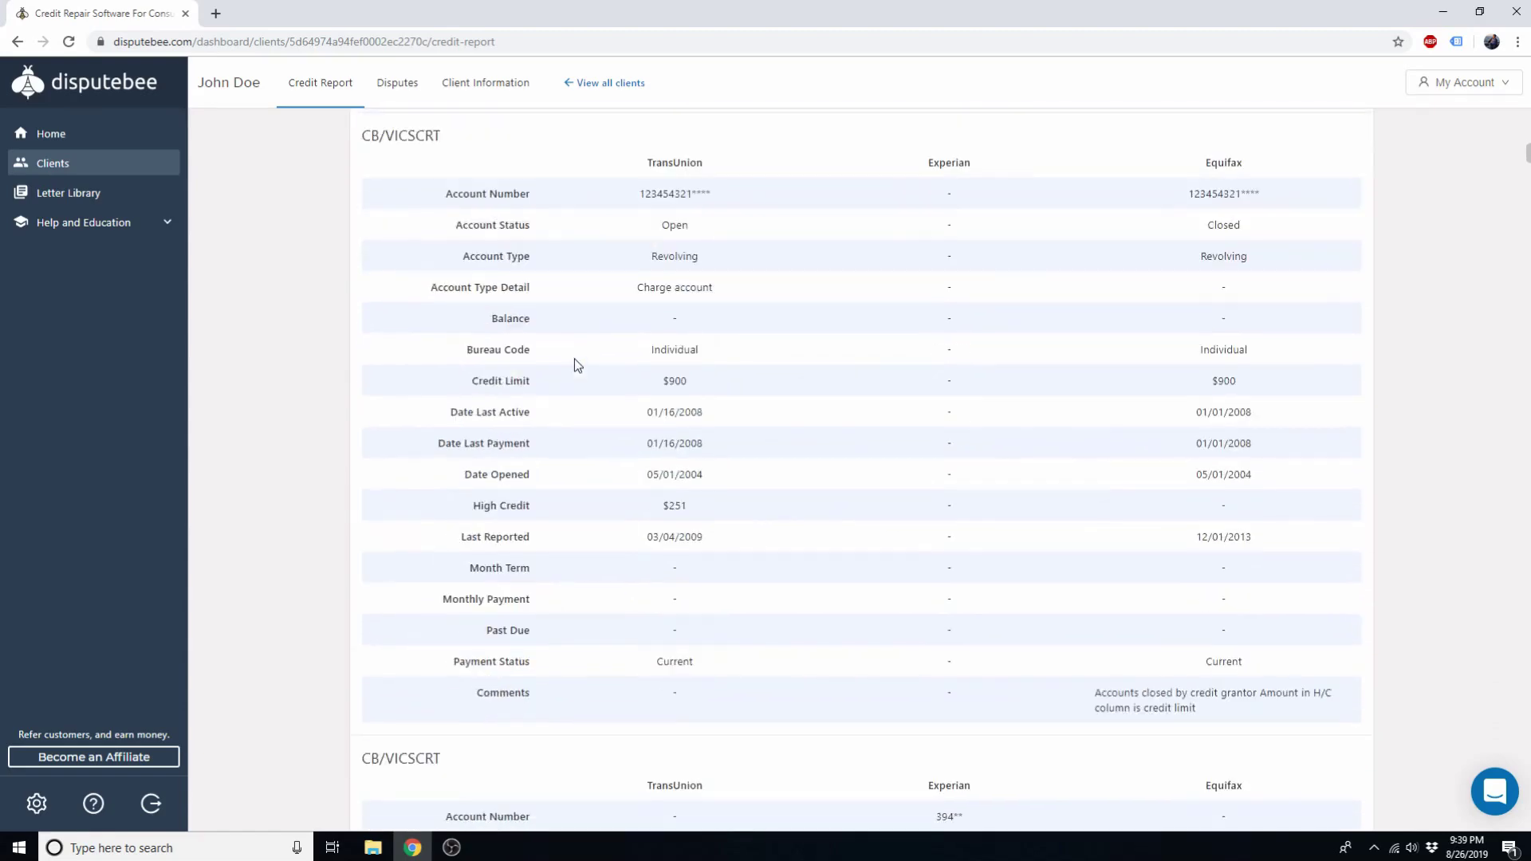
pyautogui.scroll(20, 577, 354)
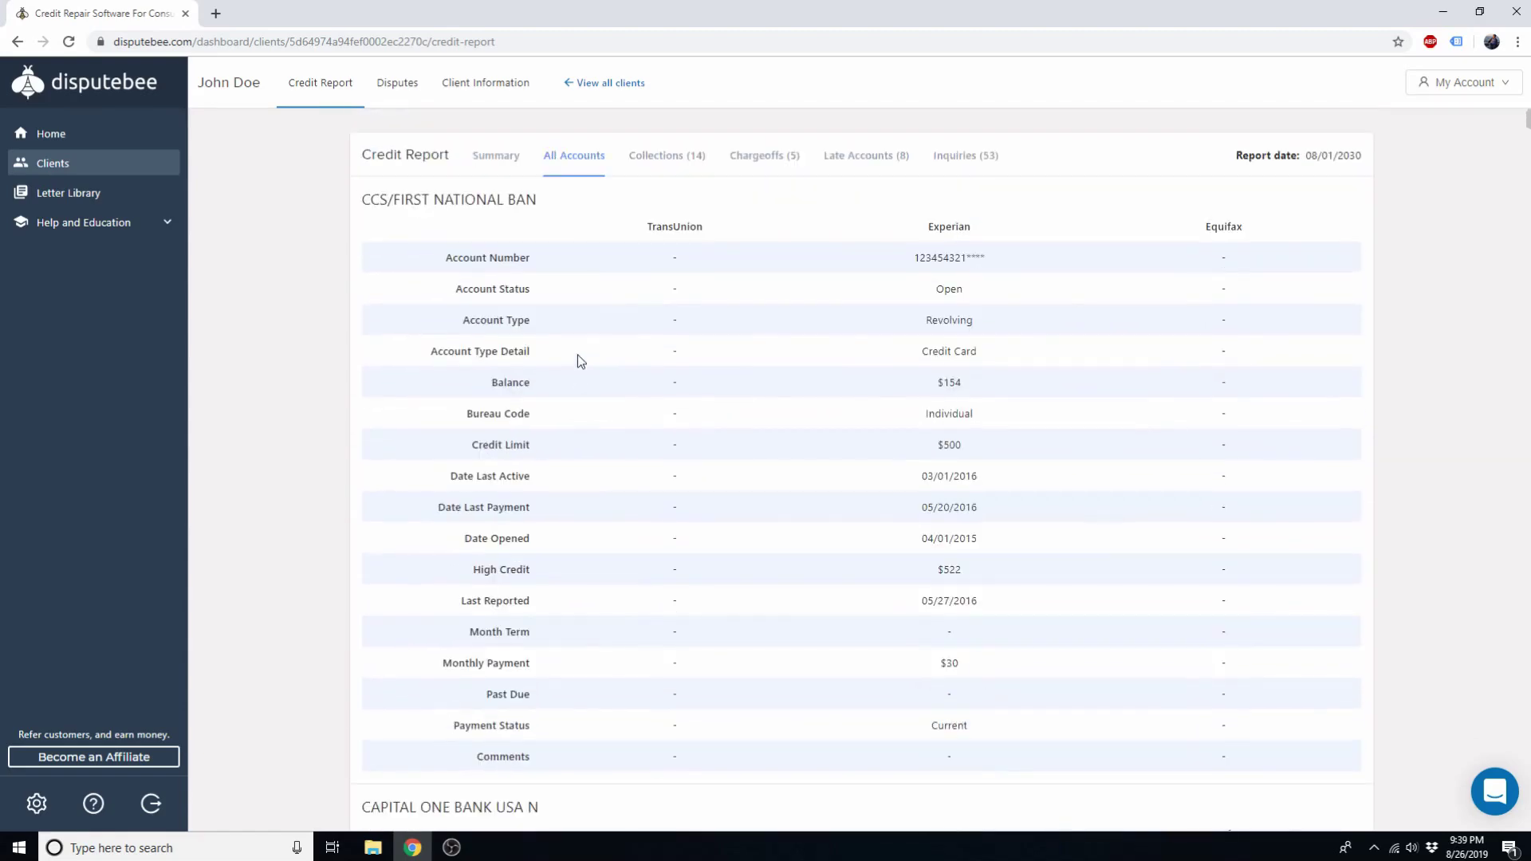
pyautogui.click(664, 160)
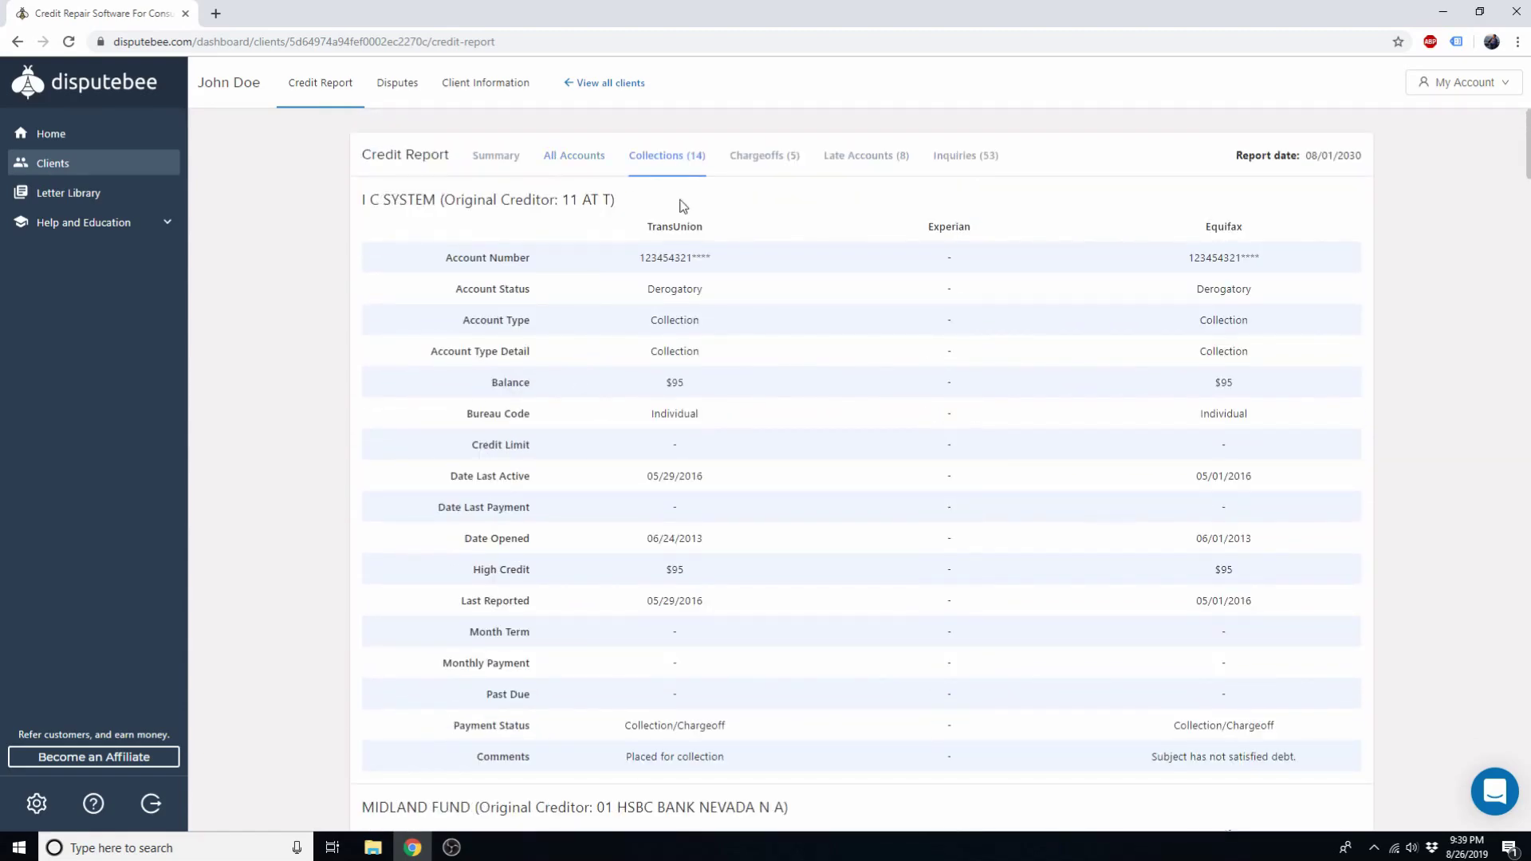
pyautogui.click(764, 158)
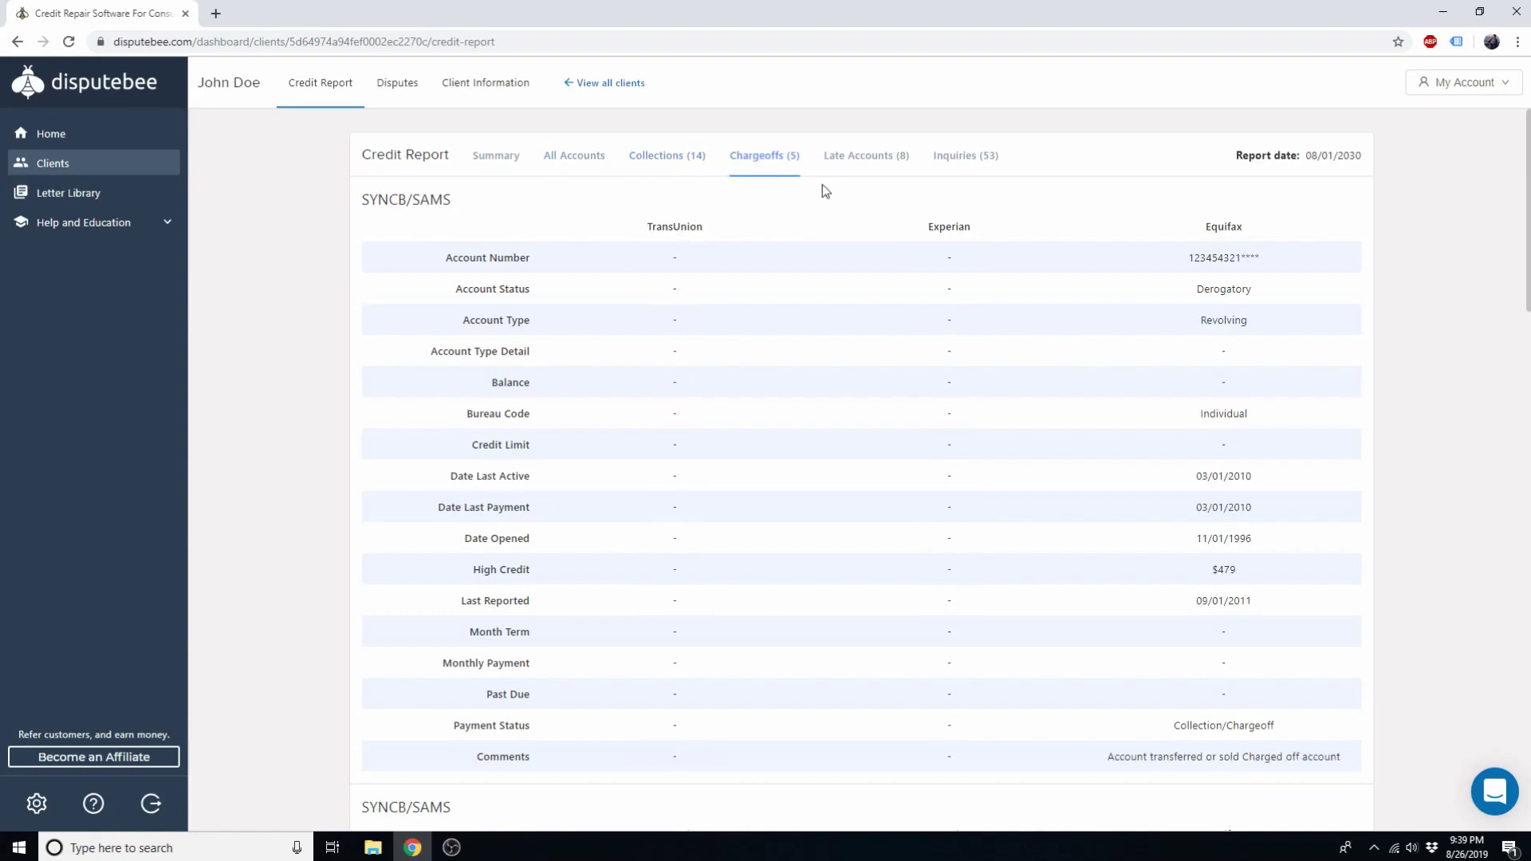
pyautogui.click(867, 160)
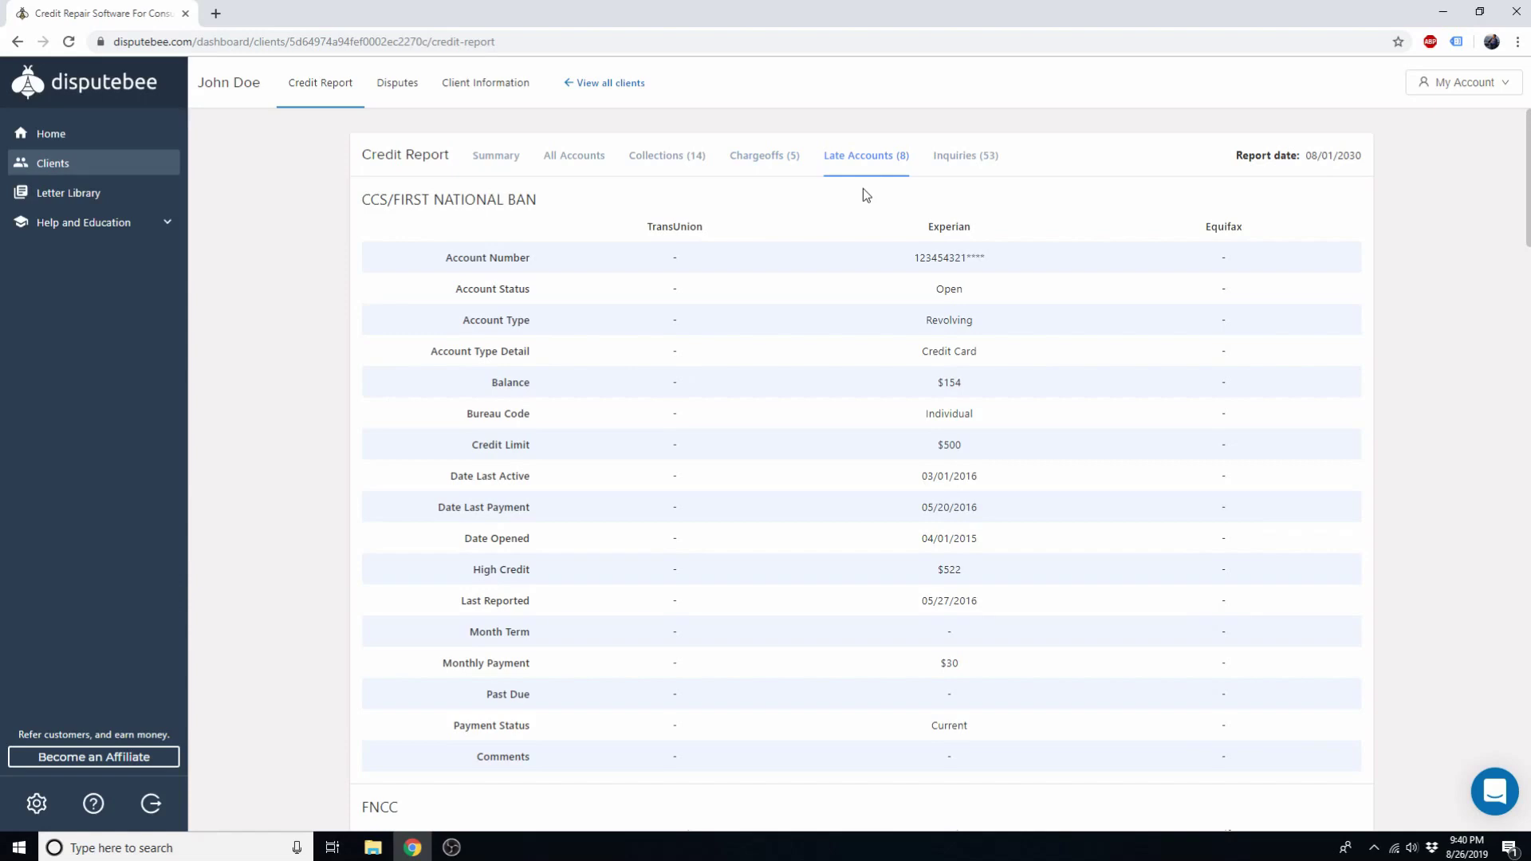
pyautogui.click(972, 170)
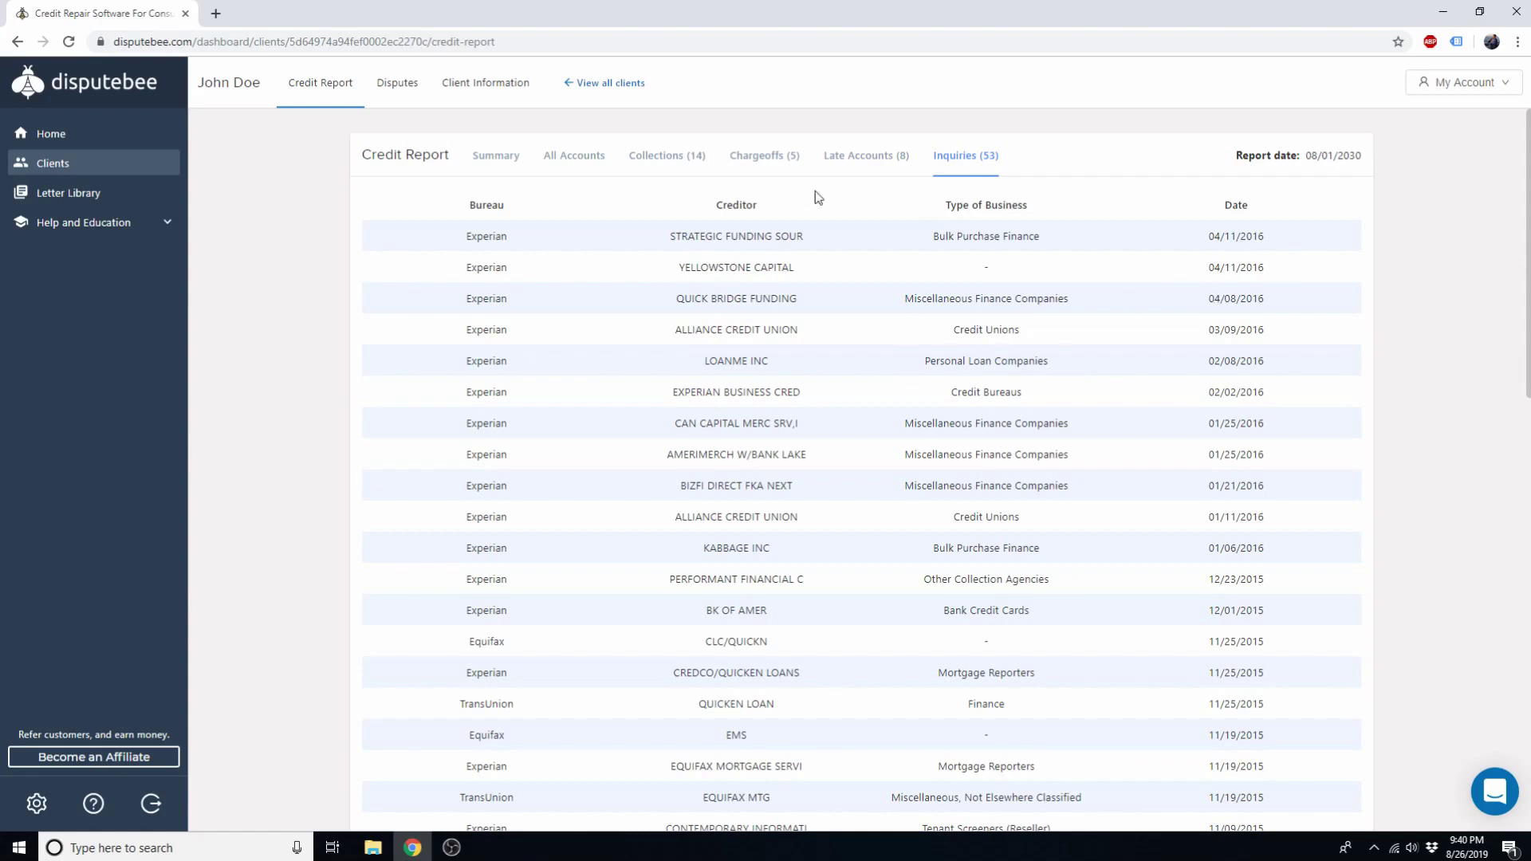
pyautogui.click(670, 169)
pyautogui.click(509, 166)
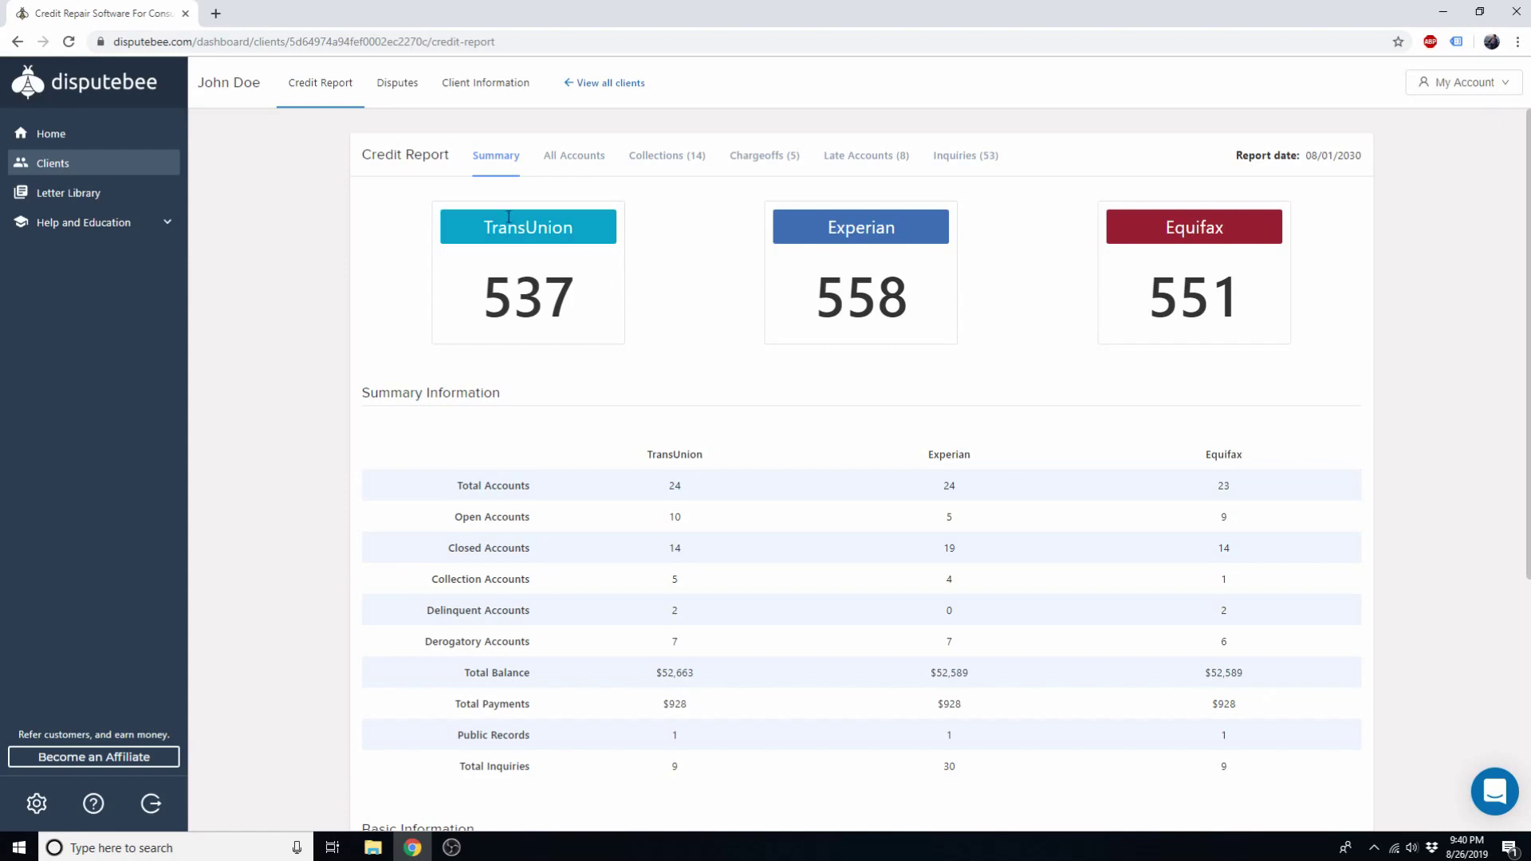
# Step: Begin a New Dispute from the Disputes tab with Collections as the dispute type
pyautogui.click(408, 92)
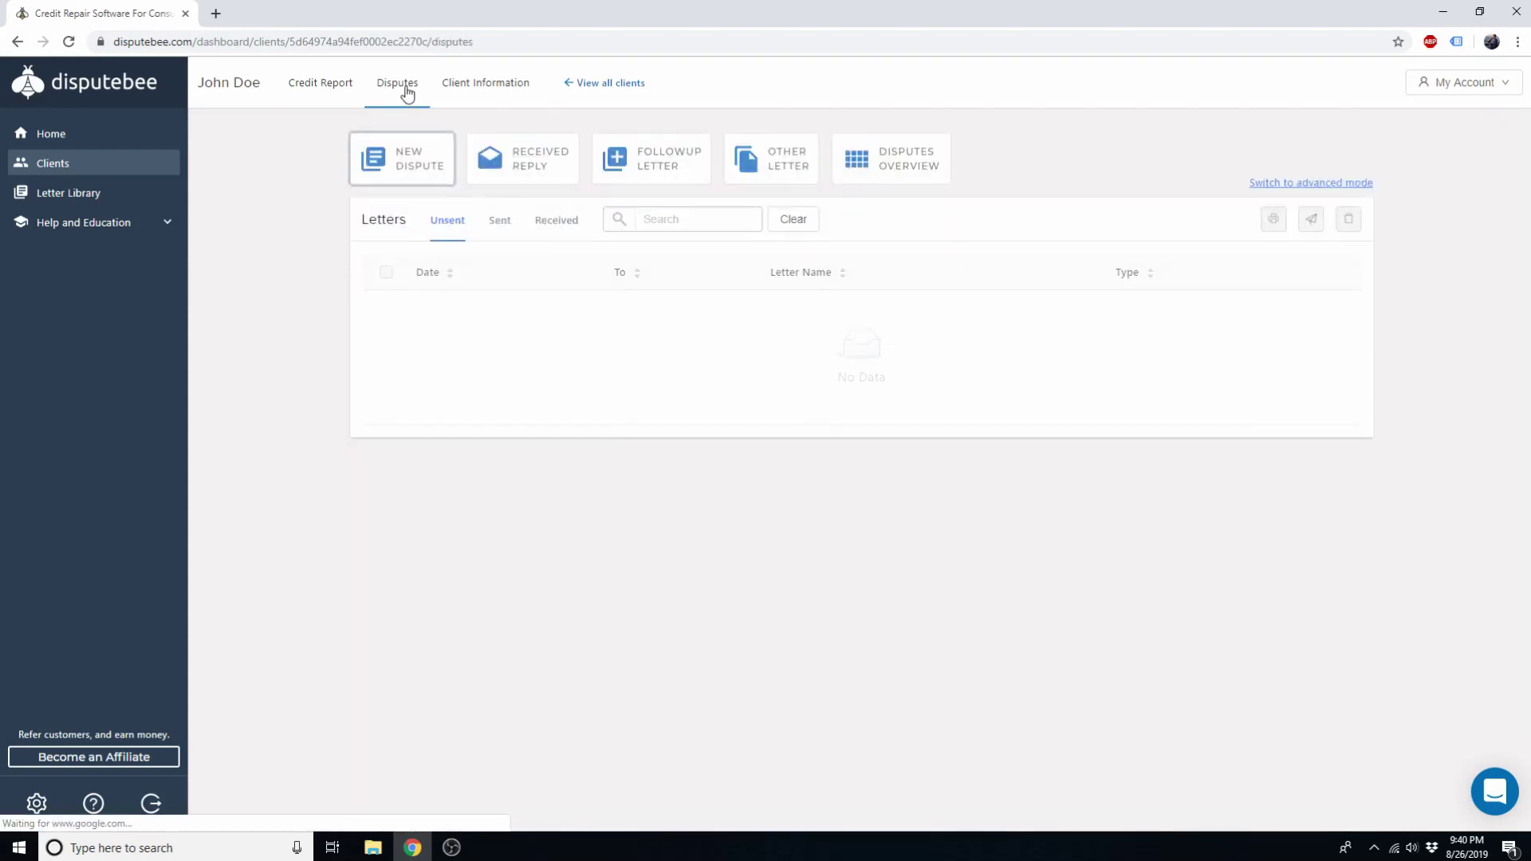
pyautogui.click(411, 164)
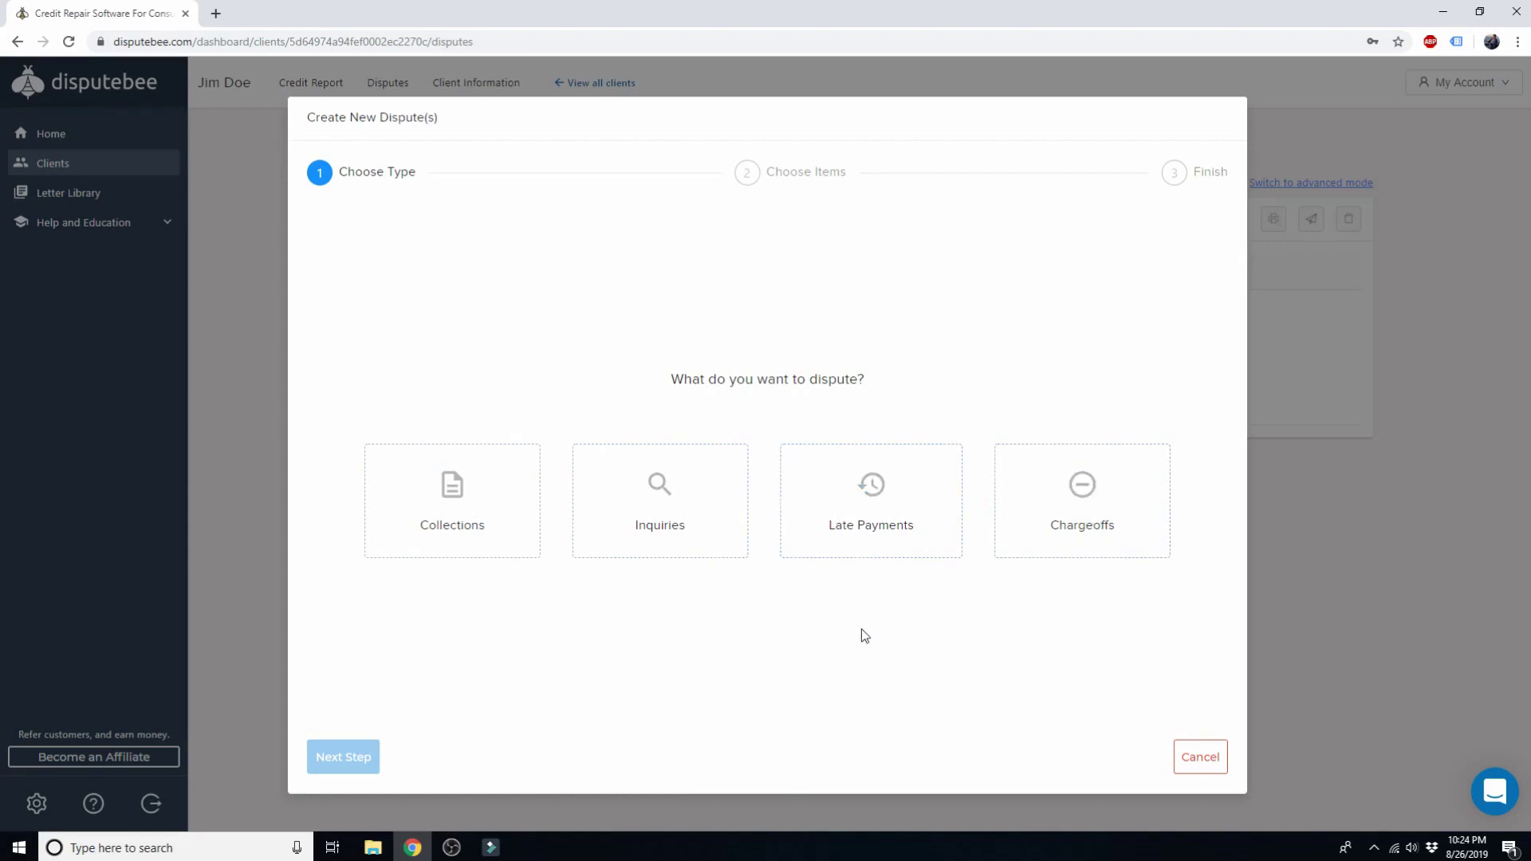
pyautogui.click(424, 513)
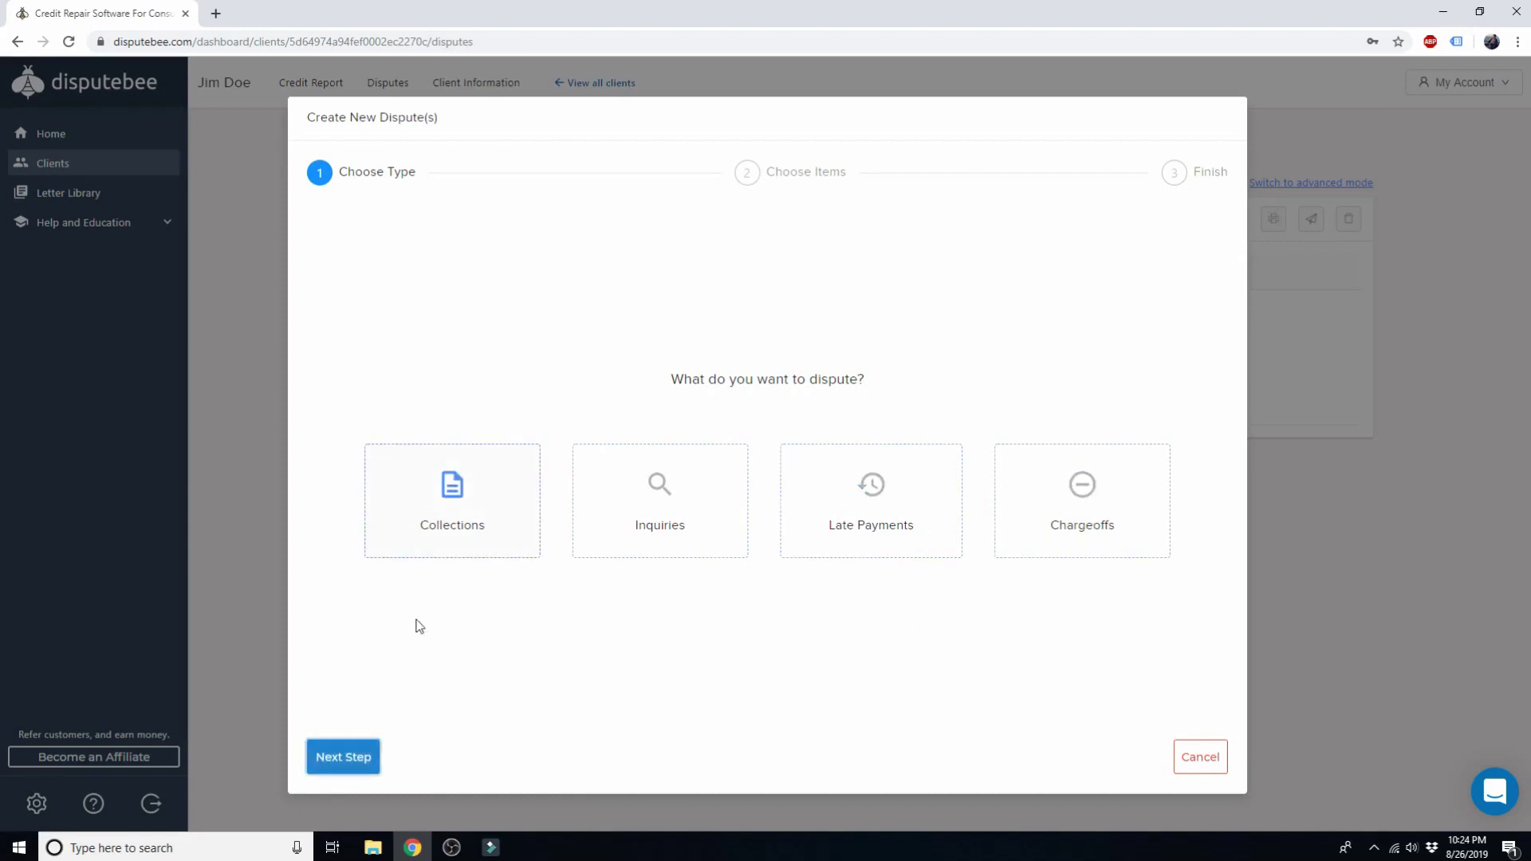
pyautogui.click(342, 755)
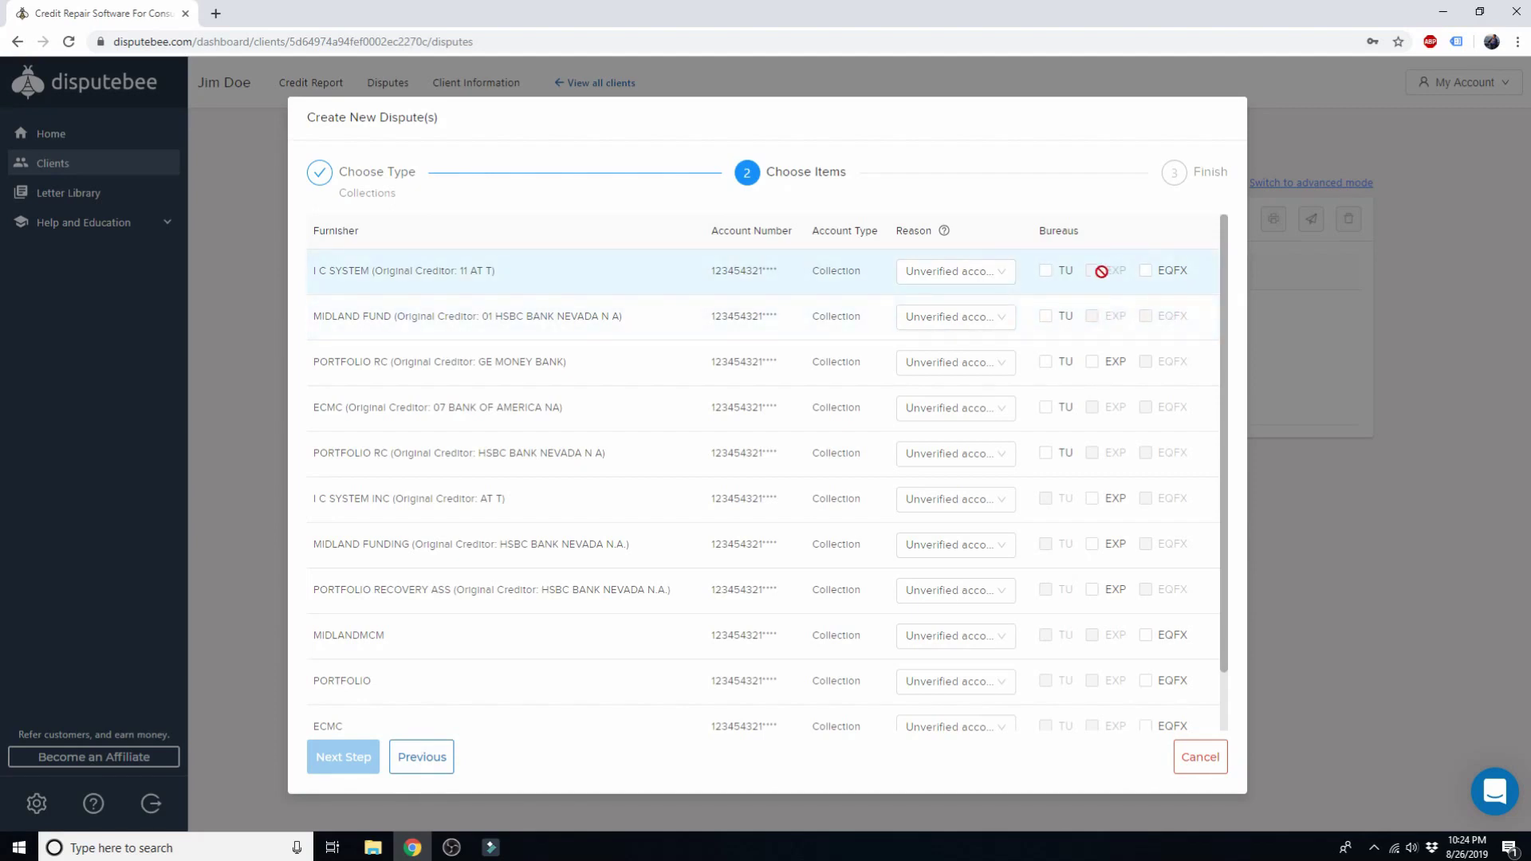
# Step: Select I C SYSTEM (TU/EQFX), MIDLAND FUND (TU) and PORTFOLIO RC (TU/EXP), keeping reason Unverified account
pyautogui.click(456, 274)
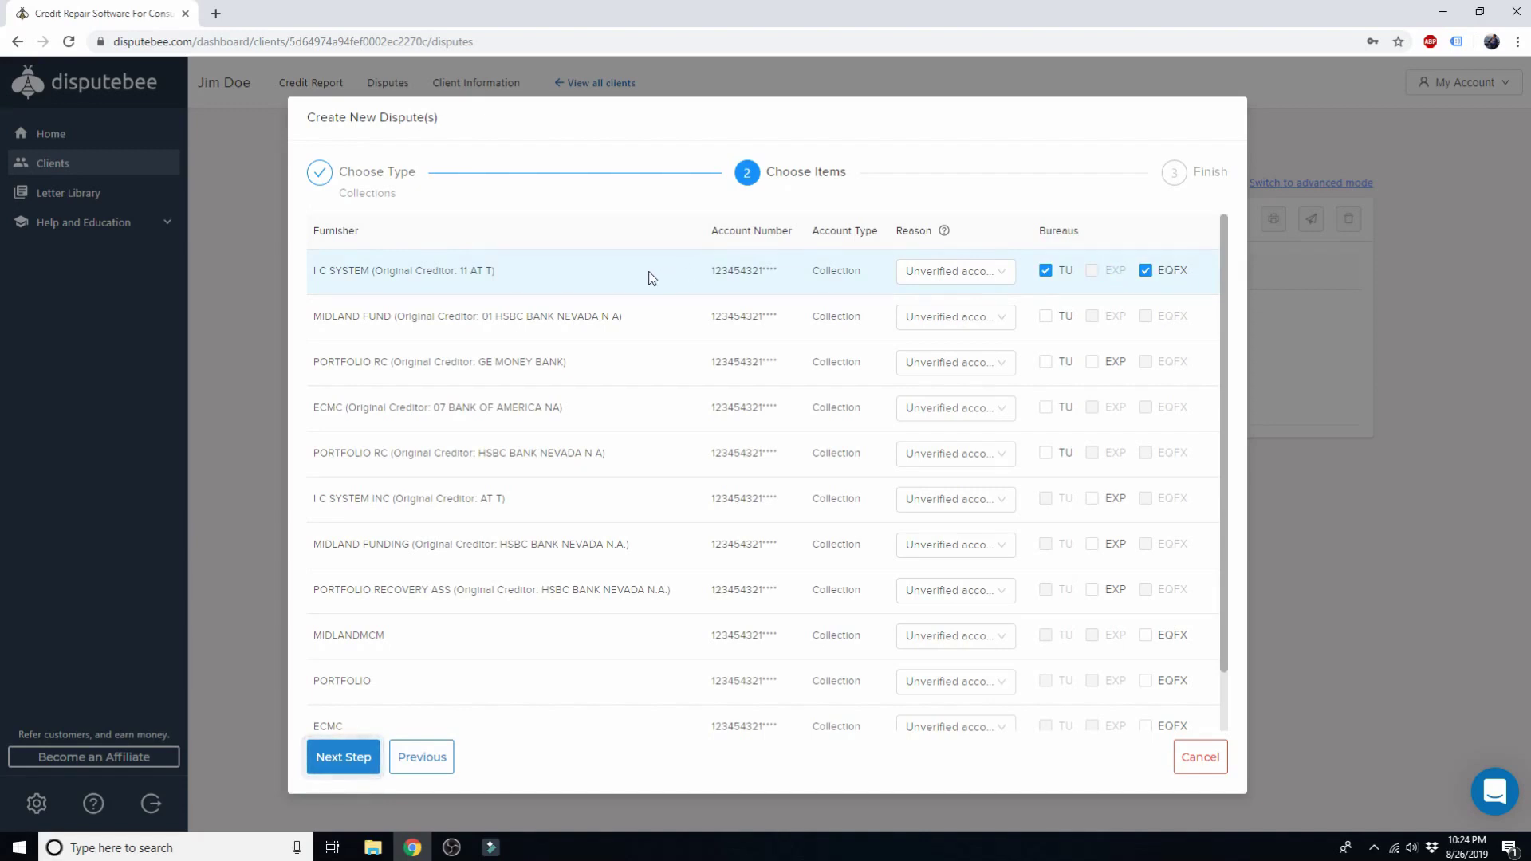
pyautogui.click(661, 322)
pyautogui.click(663, 358)
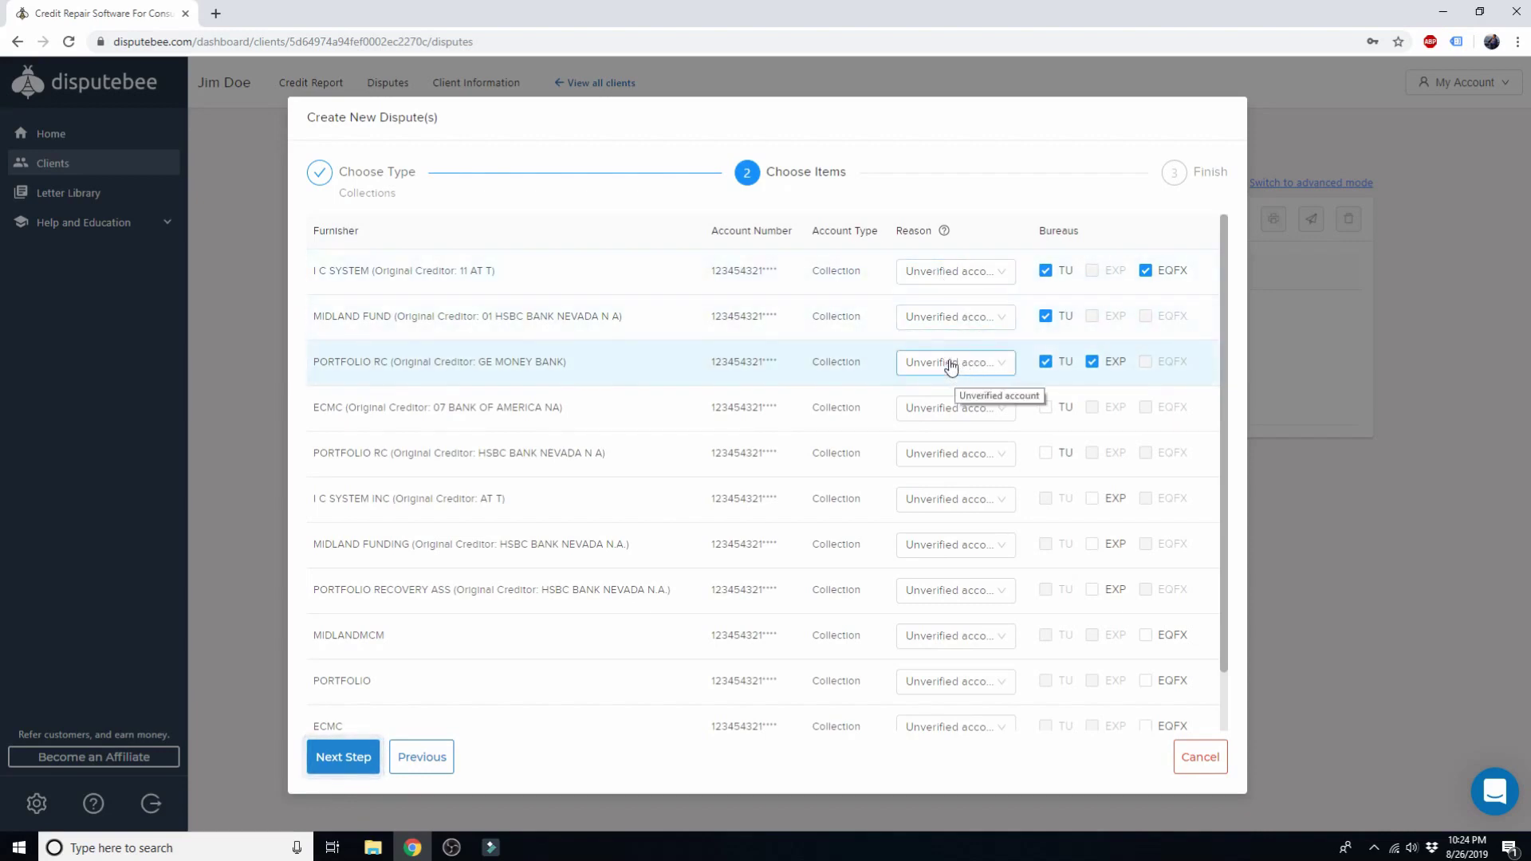
pyautogui.click(938, 275)
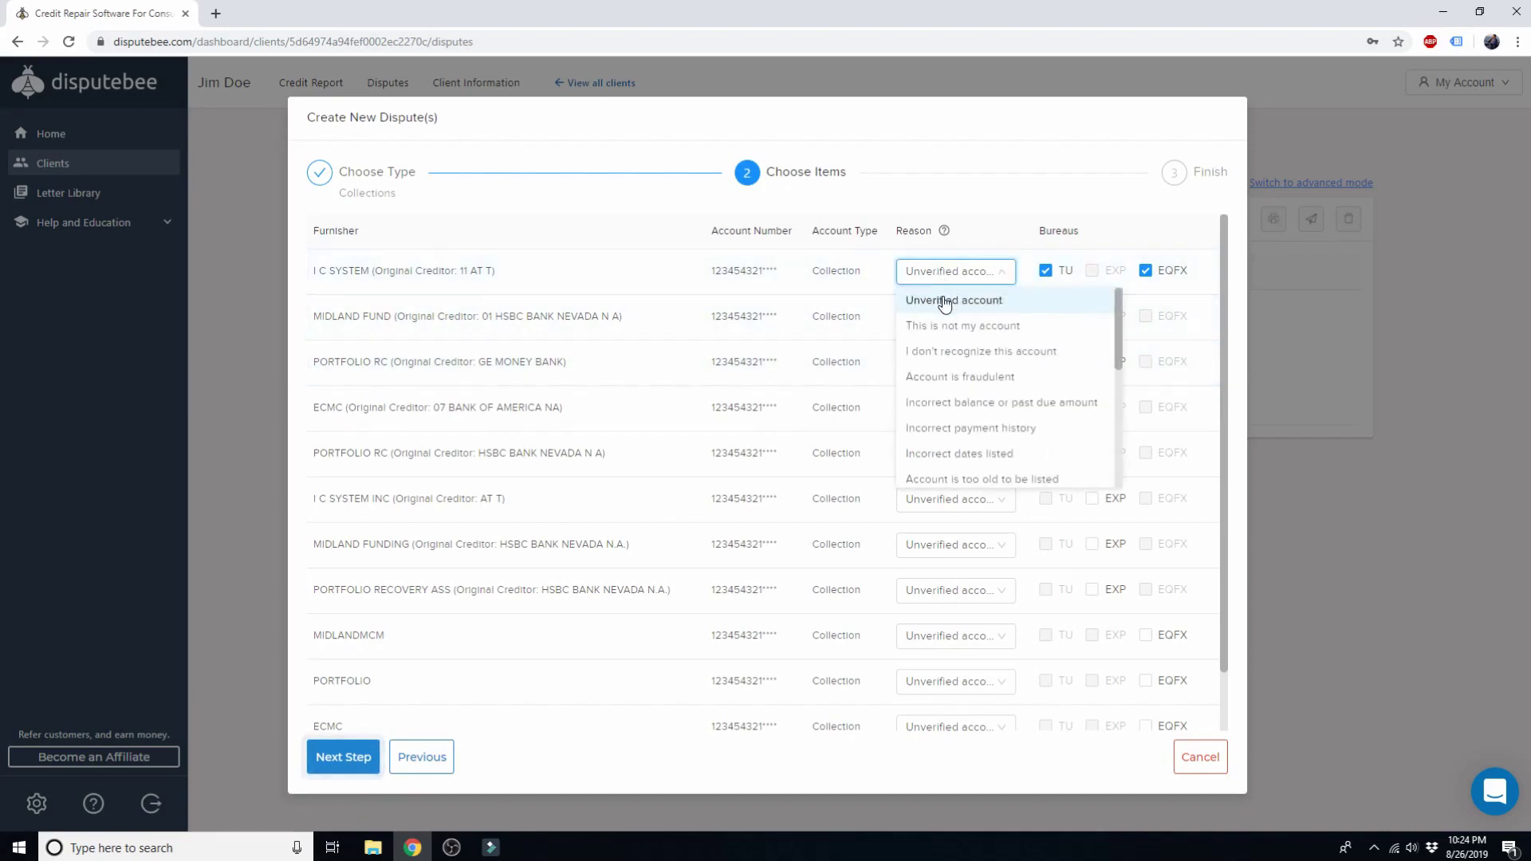
pyautogui.click(948, 299)
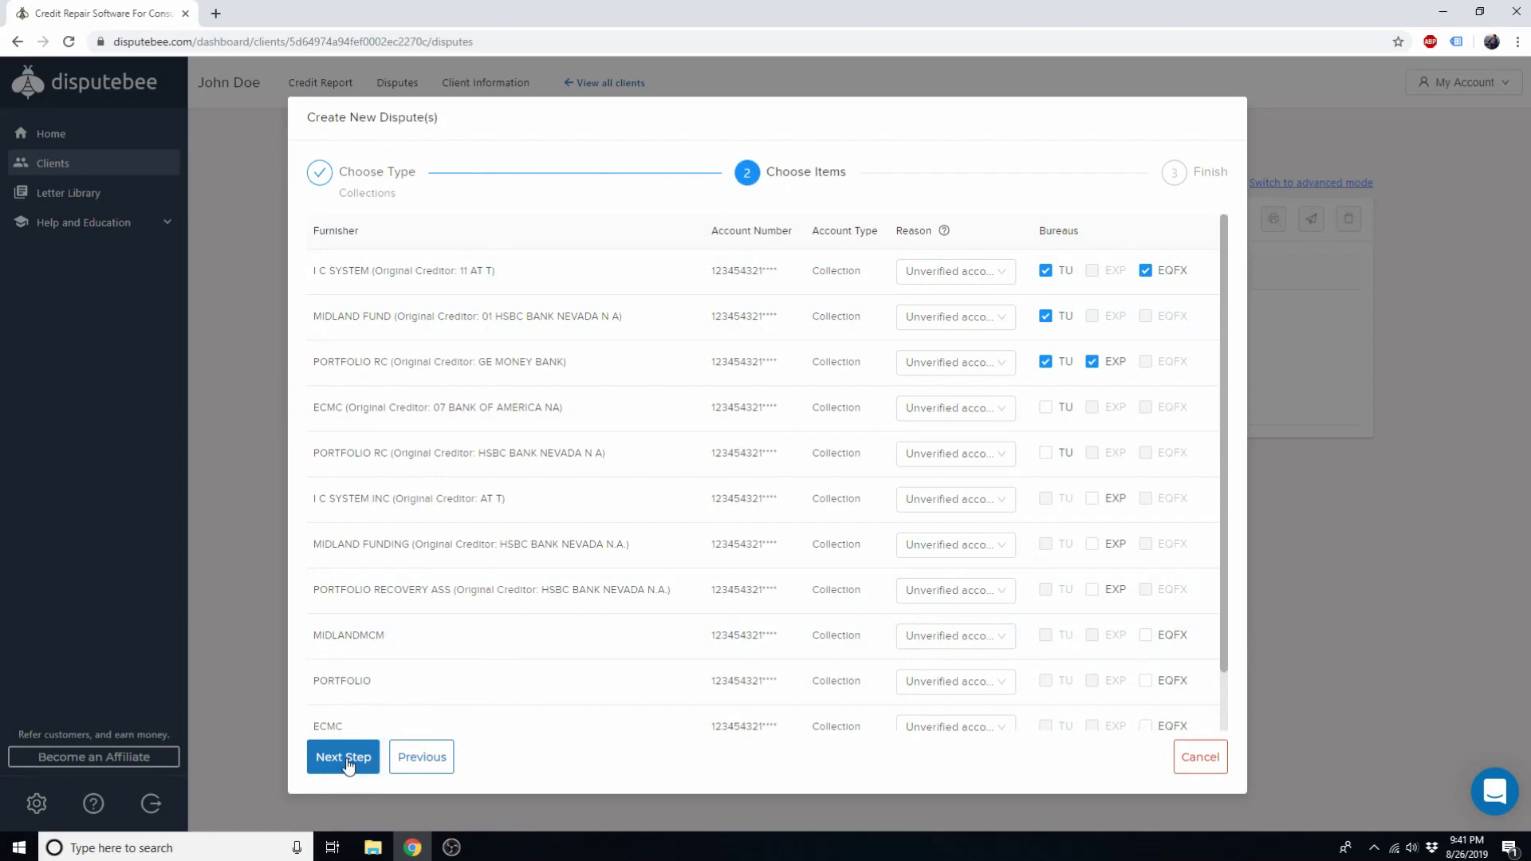
pyautogui.click(349, 764)
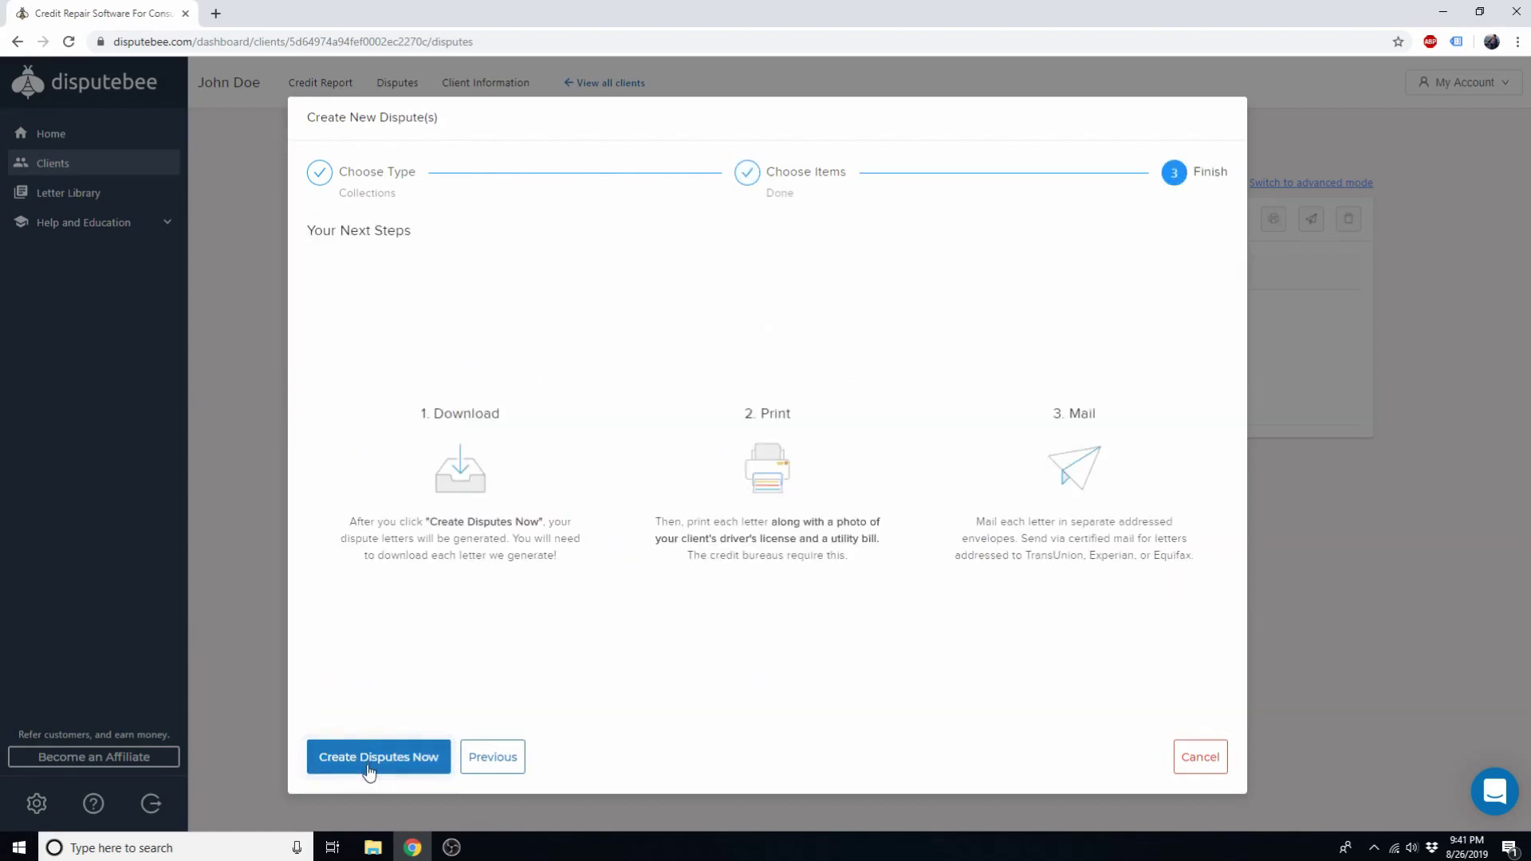
# Step: Create the disputes and check the new TransUnion Collection Round 1 (Bureau) letter in the Unsent list
pyautogui.click(368, 764)
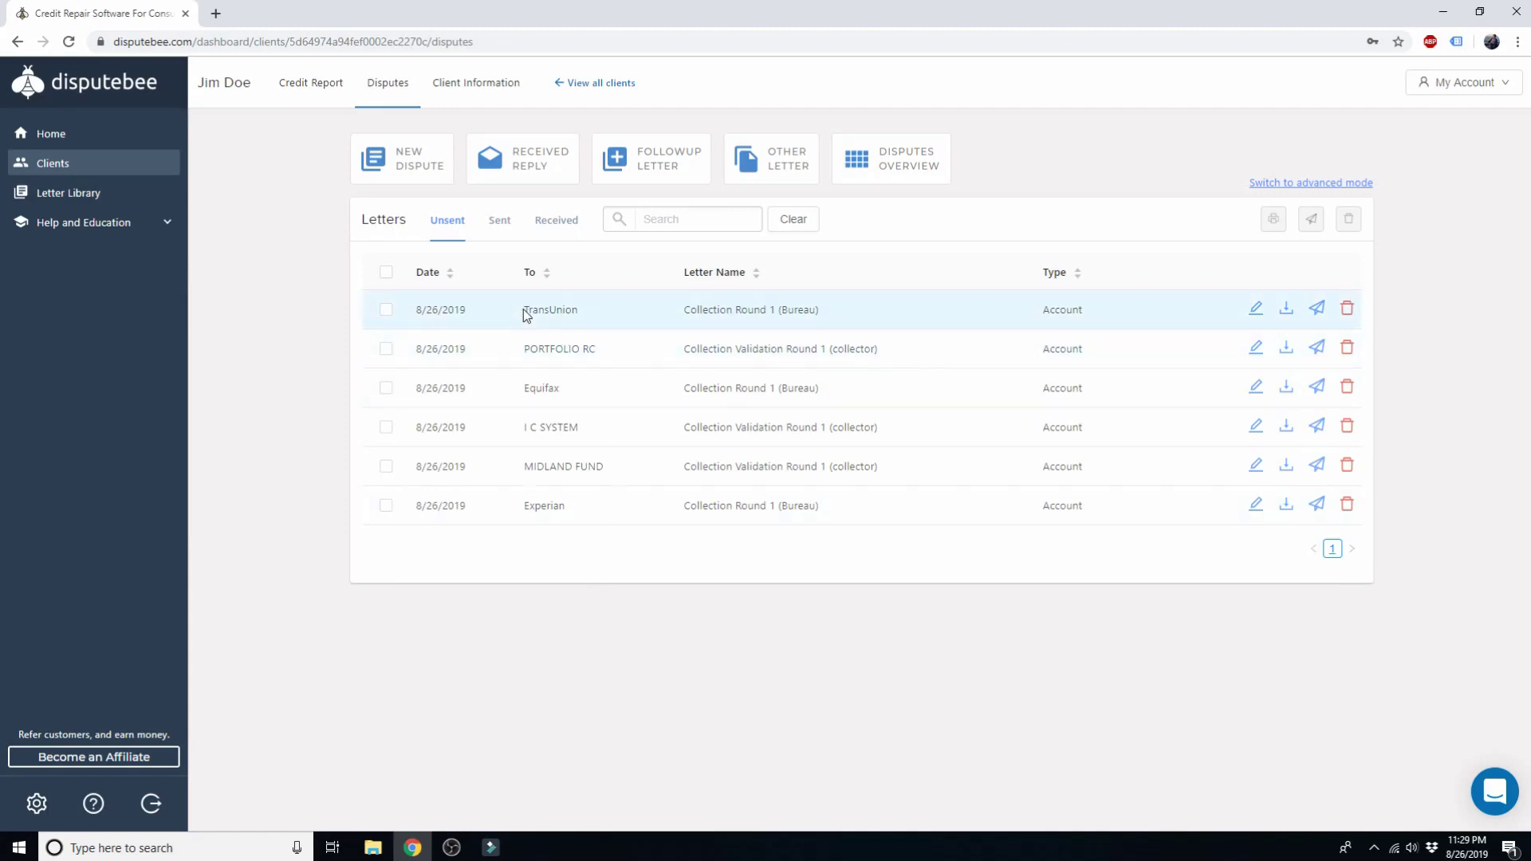
pyautogui.moveTo(525, 309); pyautogui.dragTo(581, 315)
pyautogui.moveTo(684, 311); pyautogui.dragTo(815, 311)
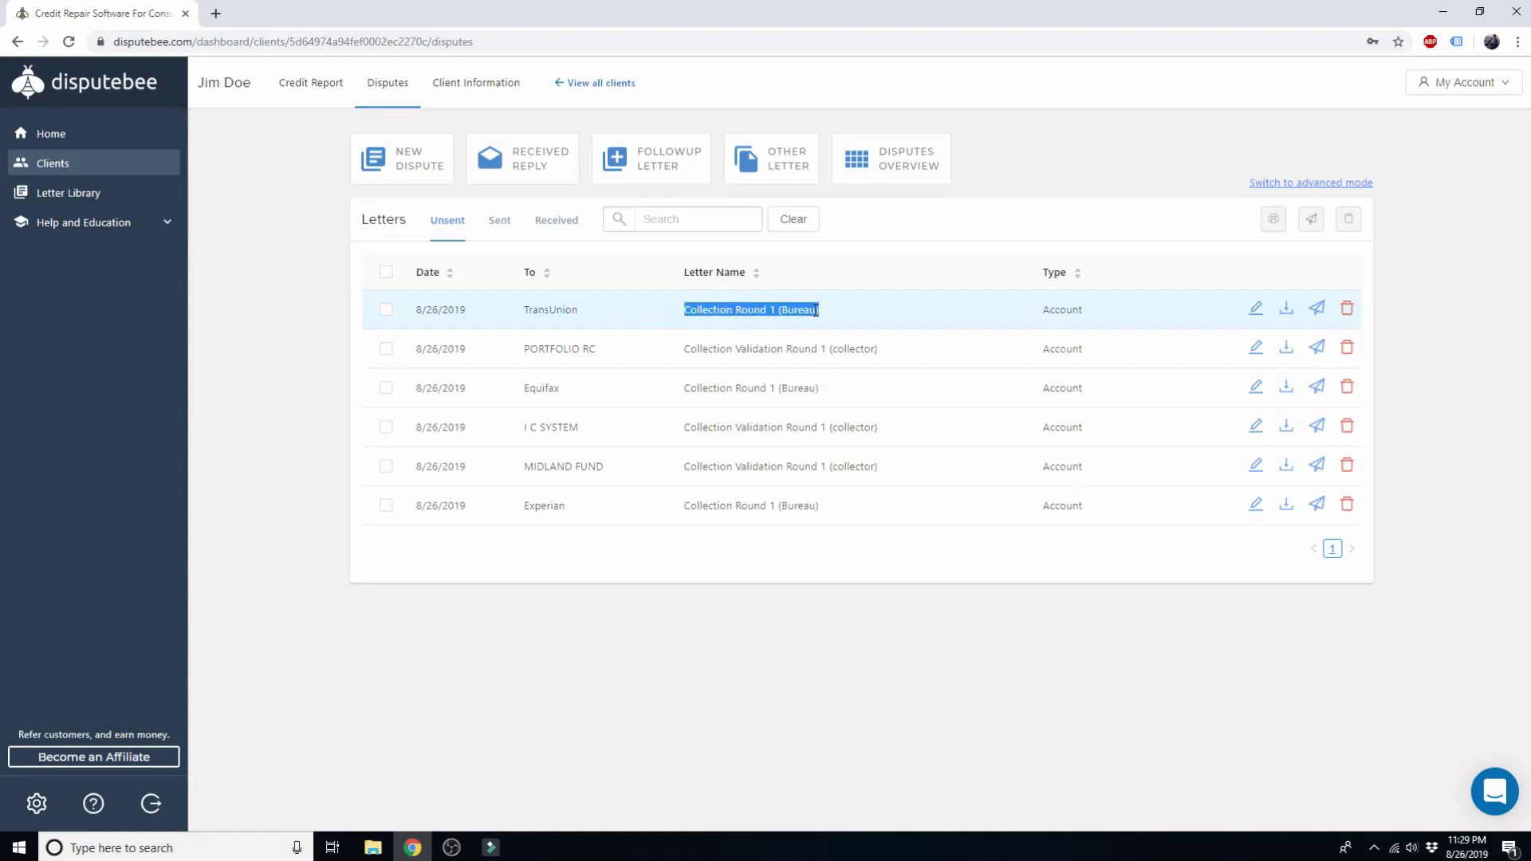
pyautogui.click(801, 309)
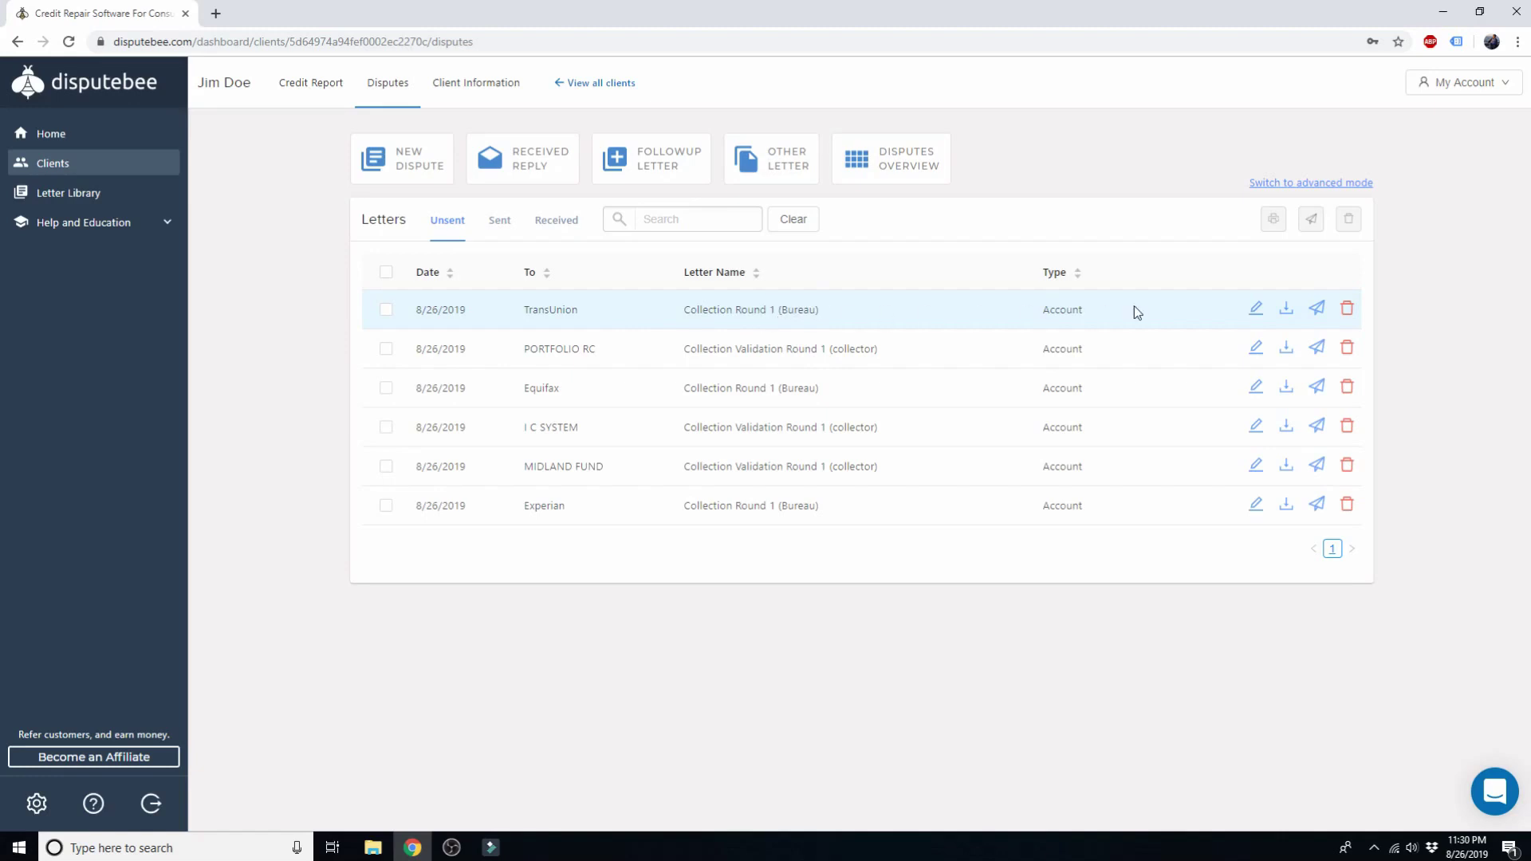
# Step: Open the TransUnion letter and review its date, the client's address and TransUnion's mailing address
pyautogui.click(1257, 308)
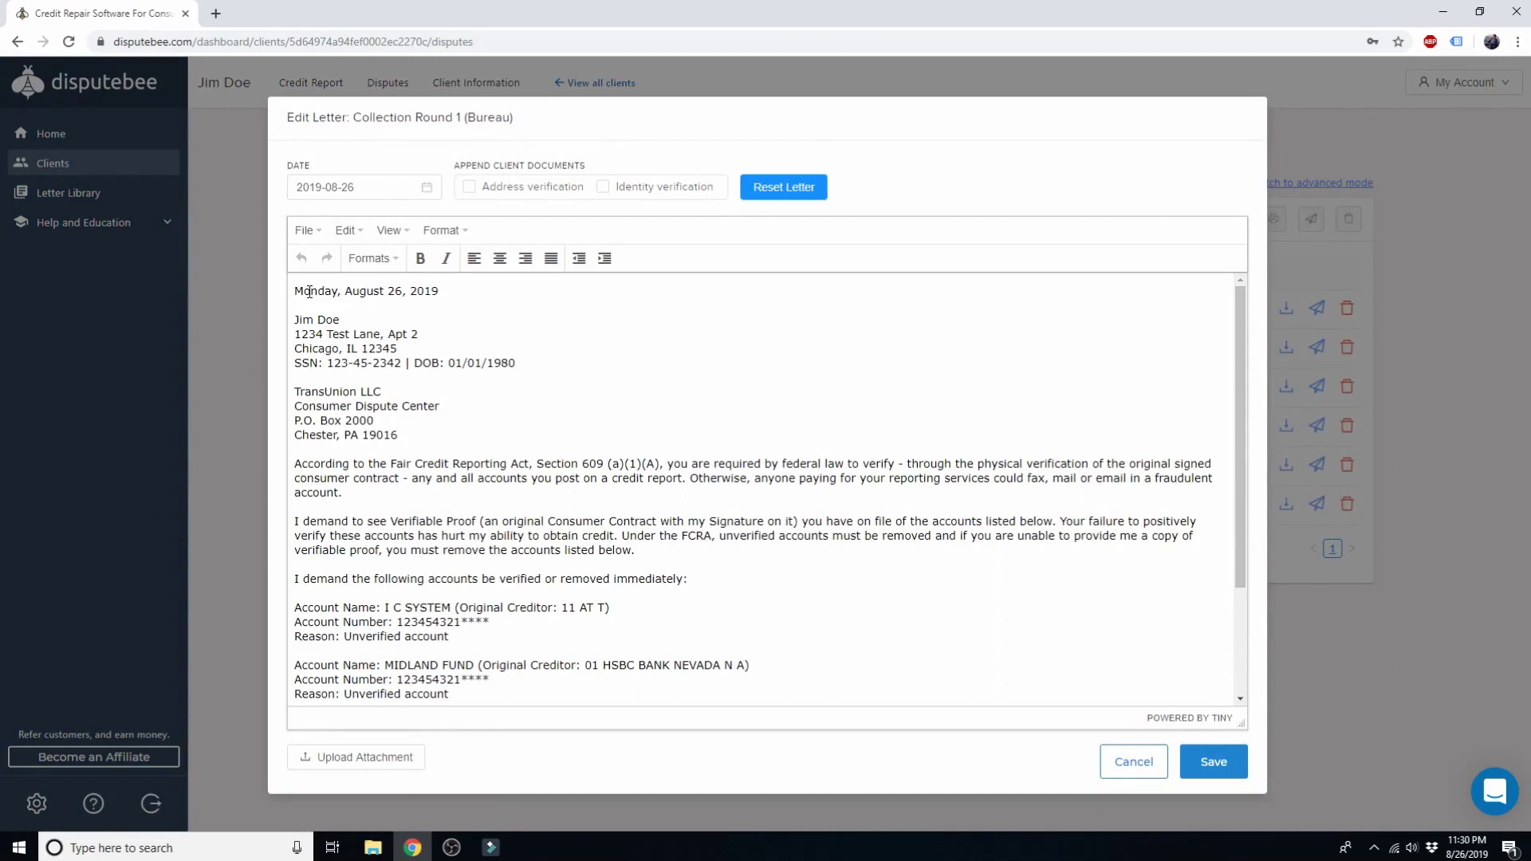
pyautogui.moveTo(294, 290); pyautogui.dragTo(466, 290)
pyautogui.click(465, 290)
pyautogui.moveTo(295, 321); pyautogui.dragTo(516, 359)
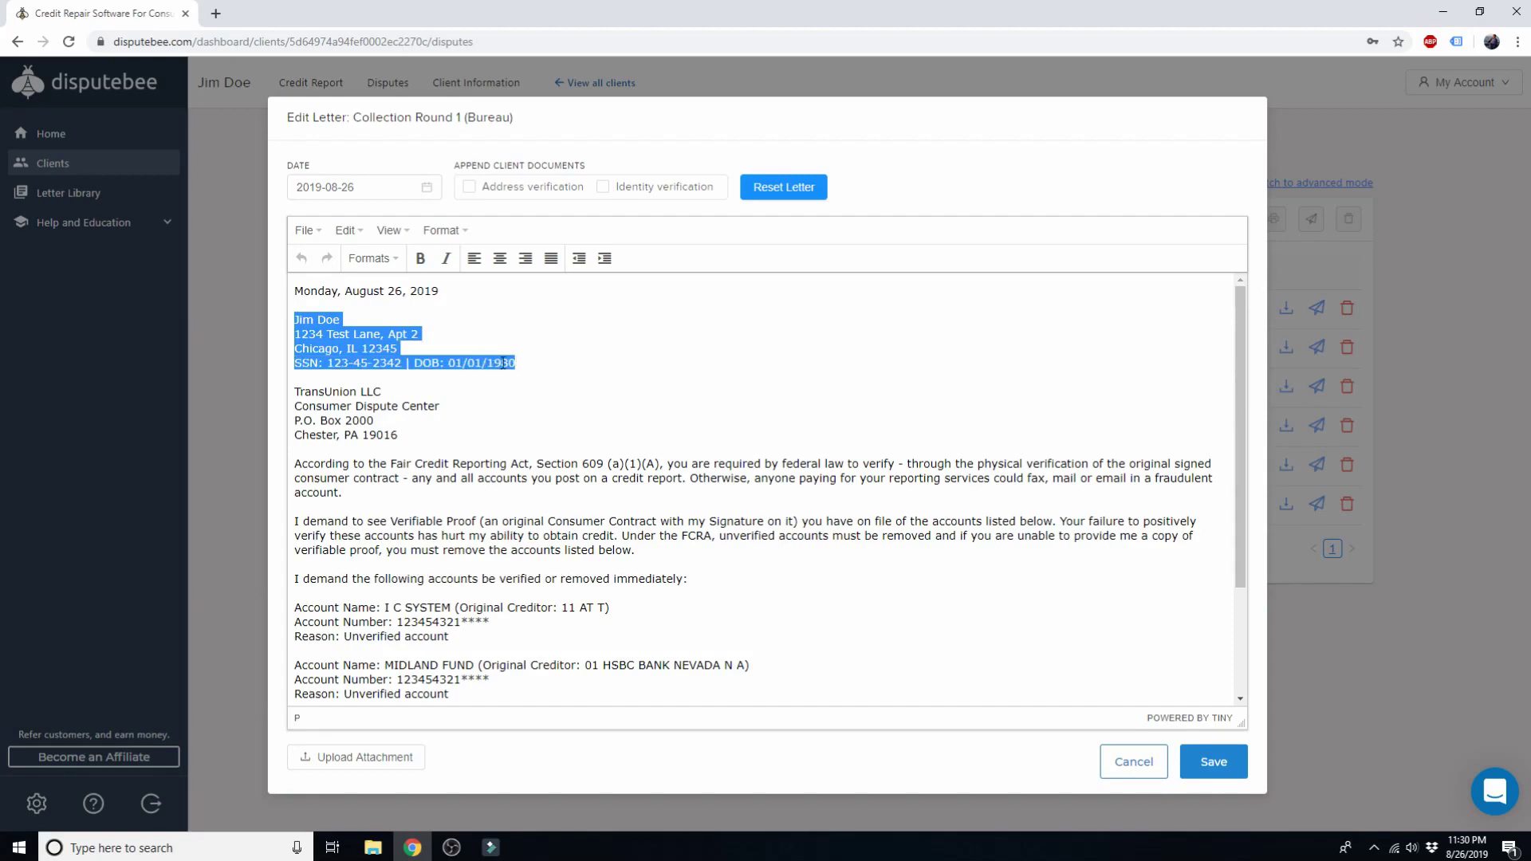
pyautogui.moveTo(399, 435); pyautogui.dragTo(296, 395)
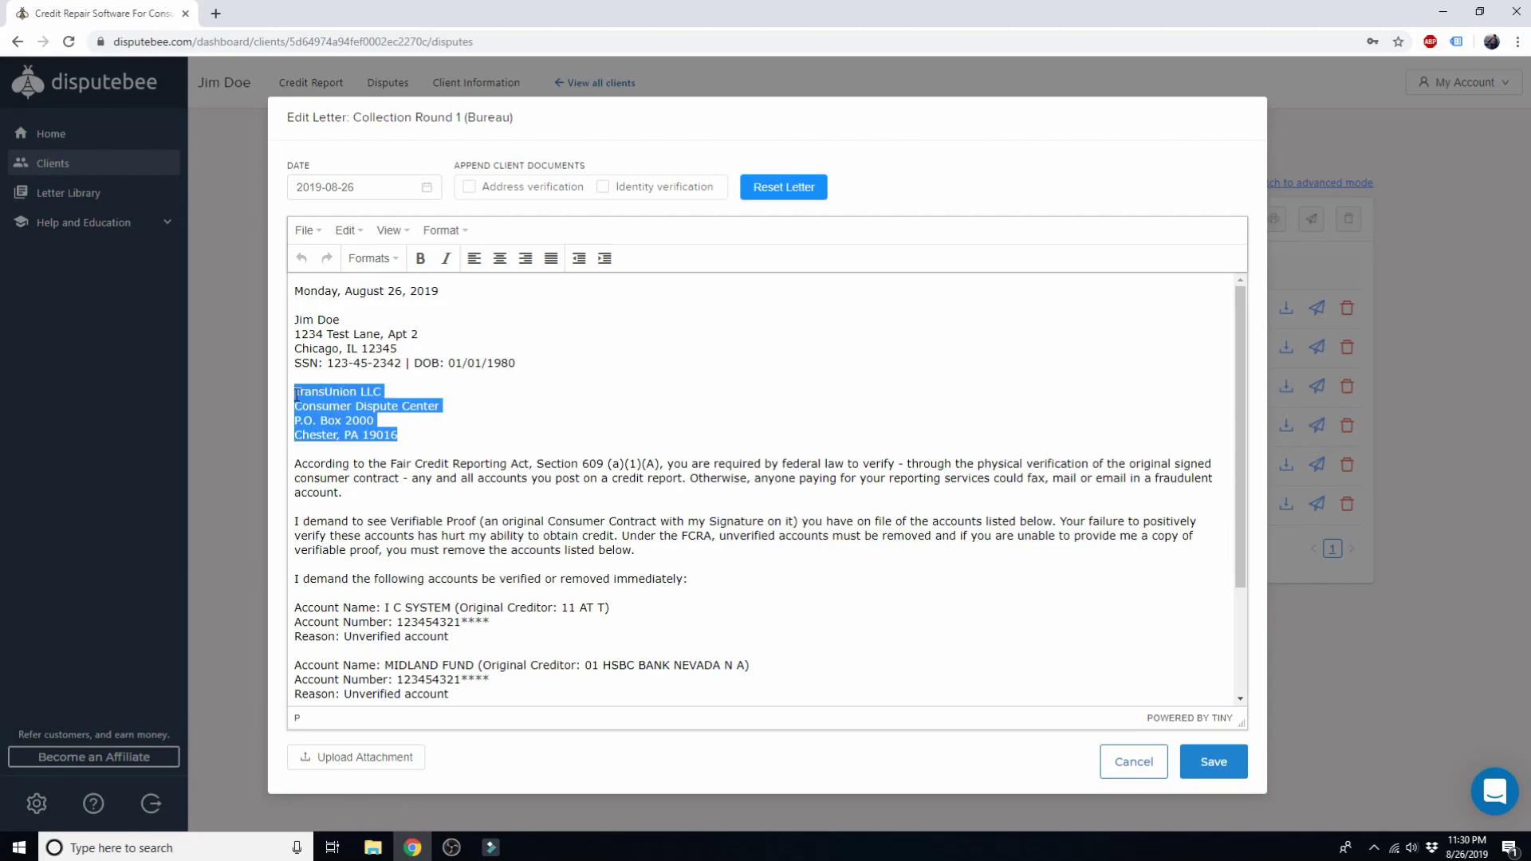
pyautogui.click(410, 420)
# Step: Read the letter body and the three disputed account entries, then cancel without saving
pyautogui.scroll(-1, 352, 464)
pyautogui.moveTo(293, 384); pyautogui.dragTo(704, 498)
pyautogui.click(704, 499)
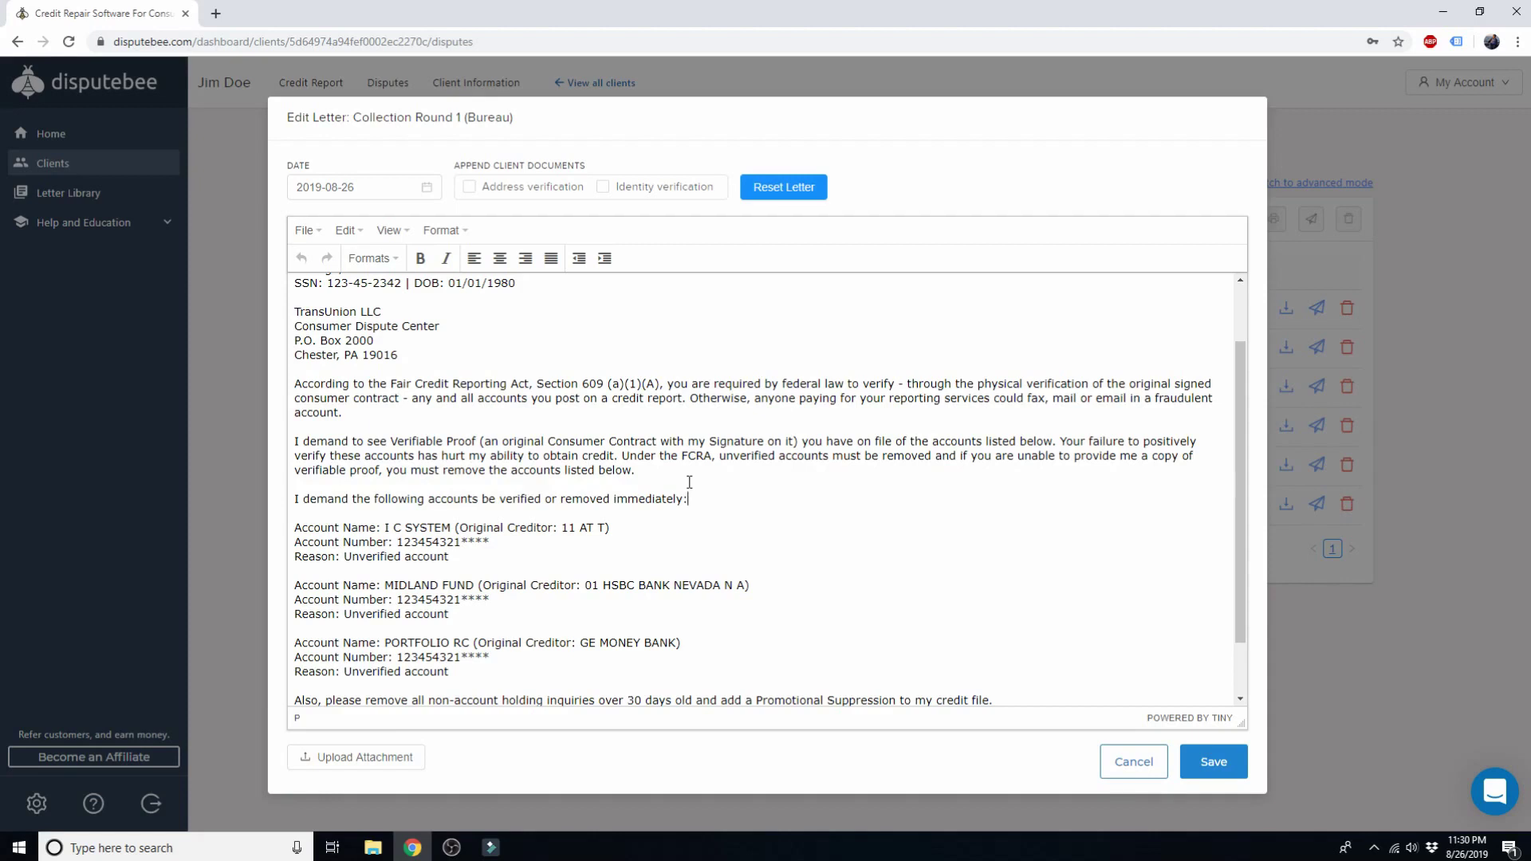
pyautogui.scroll(-1, 690, 479)
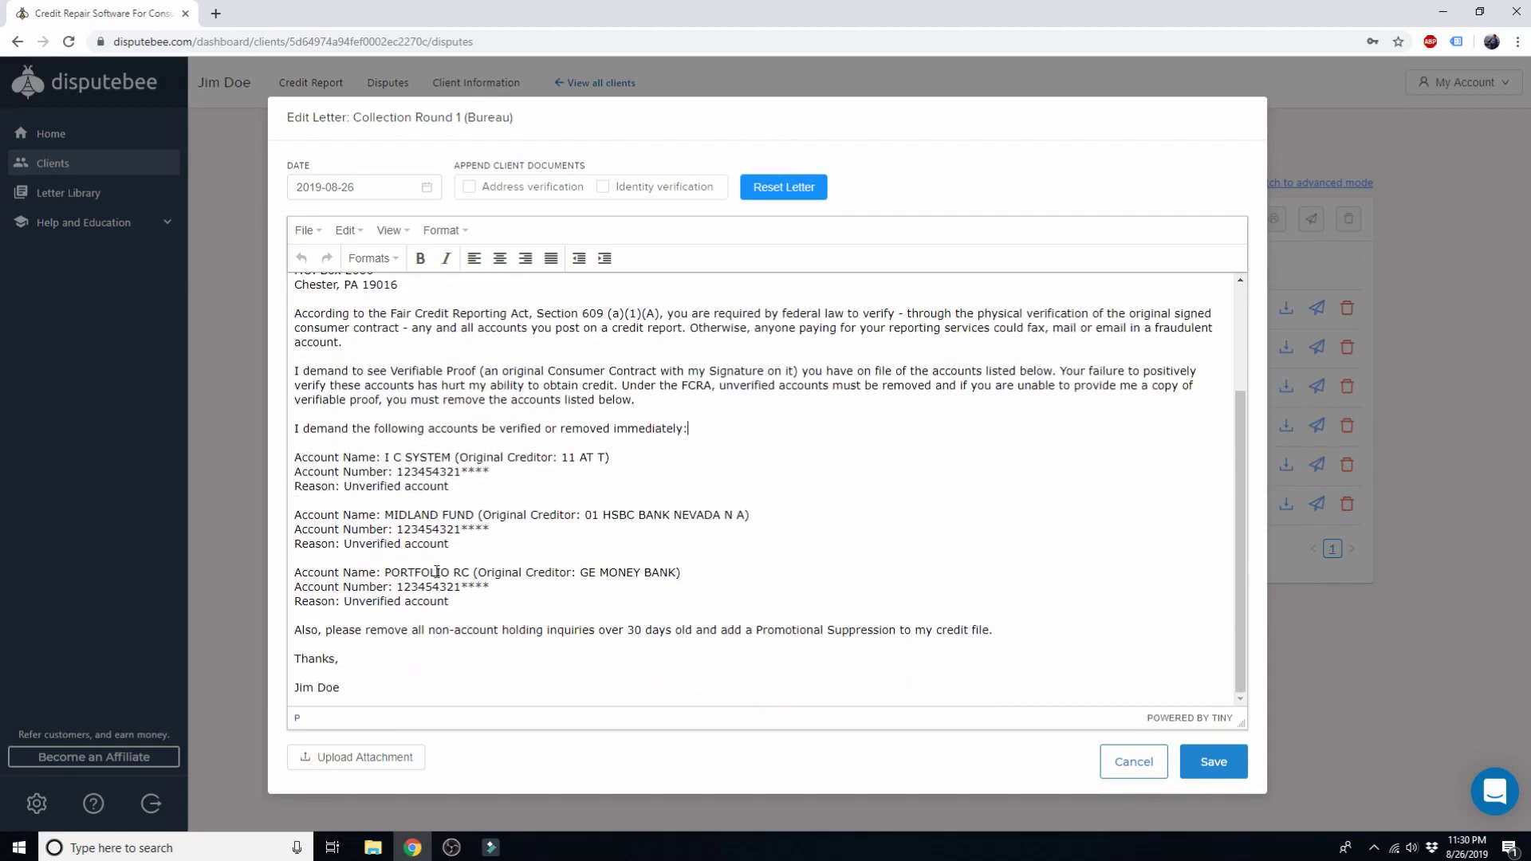
pyautogui.moveTo(451, 595); pyautogui.dragTo(295, 462)
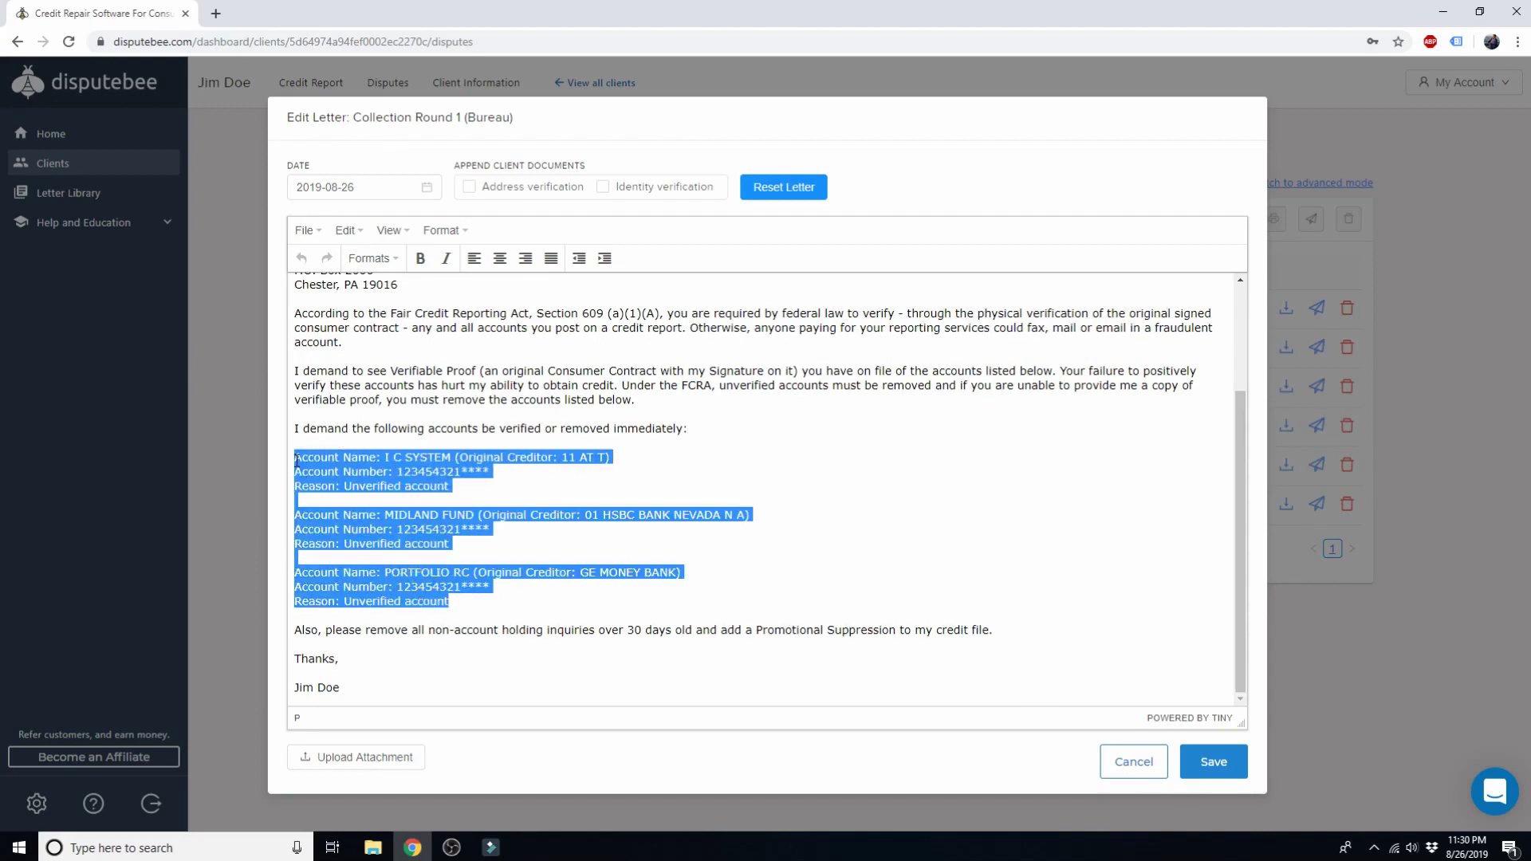
pyautogui.click(555, 469)
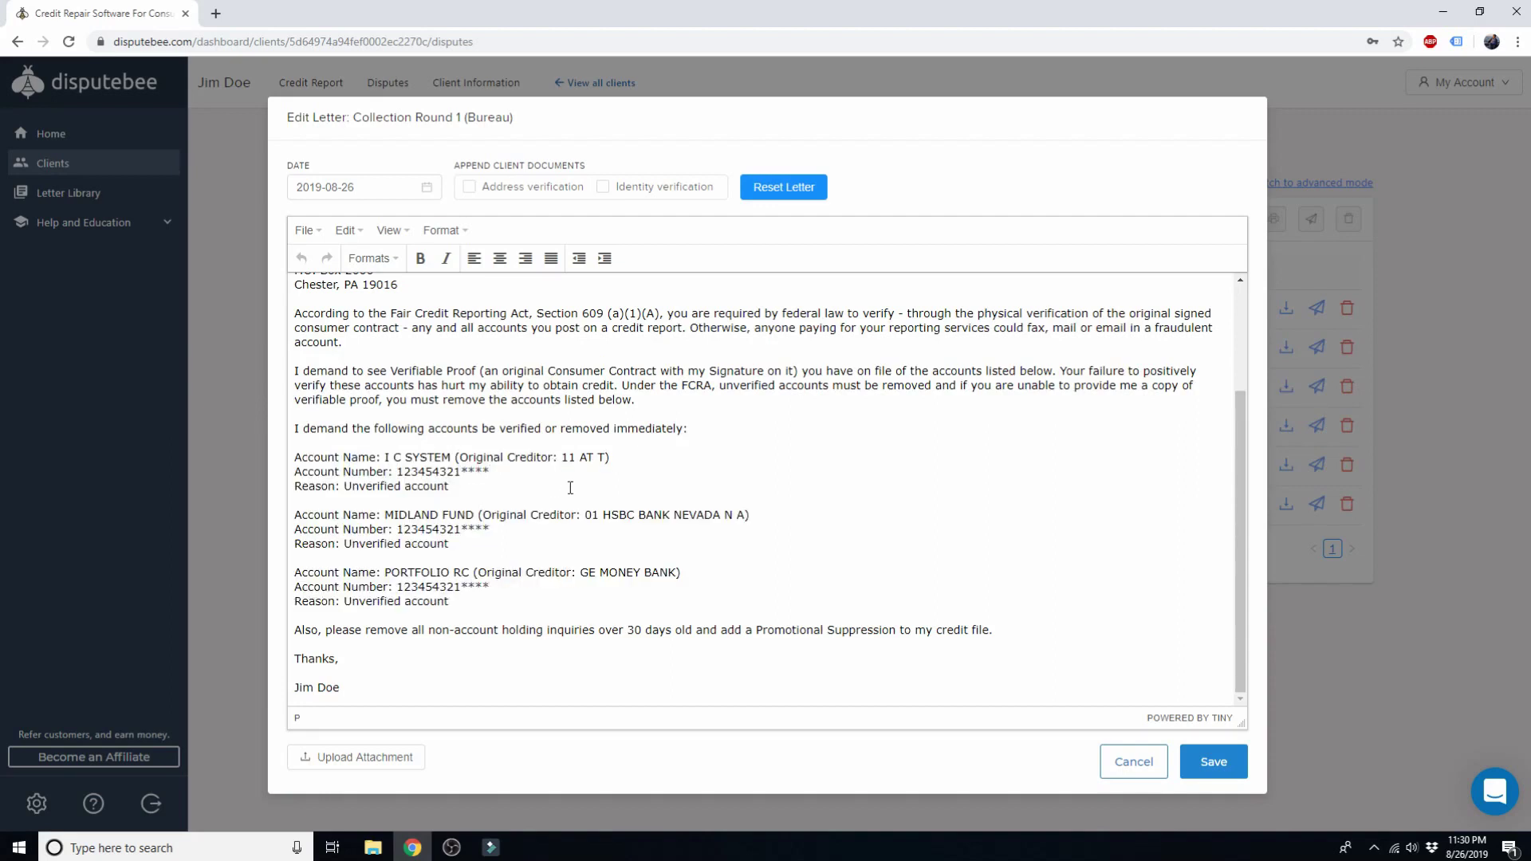
pyautogui.scroll(3, 570, 487)
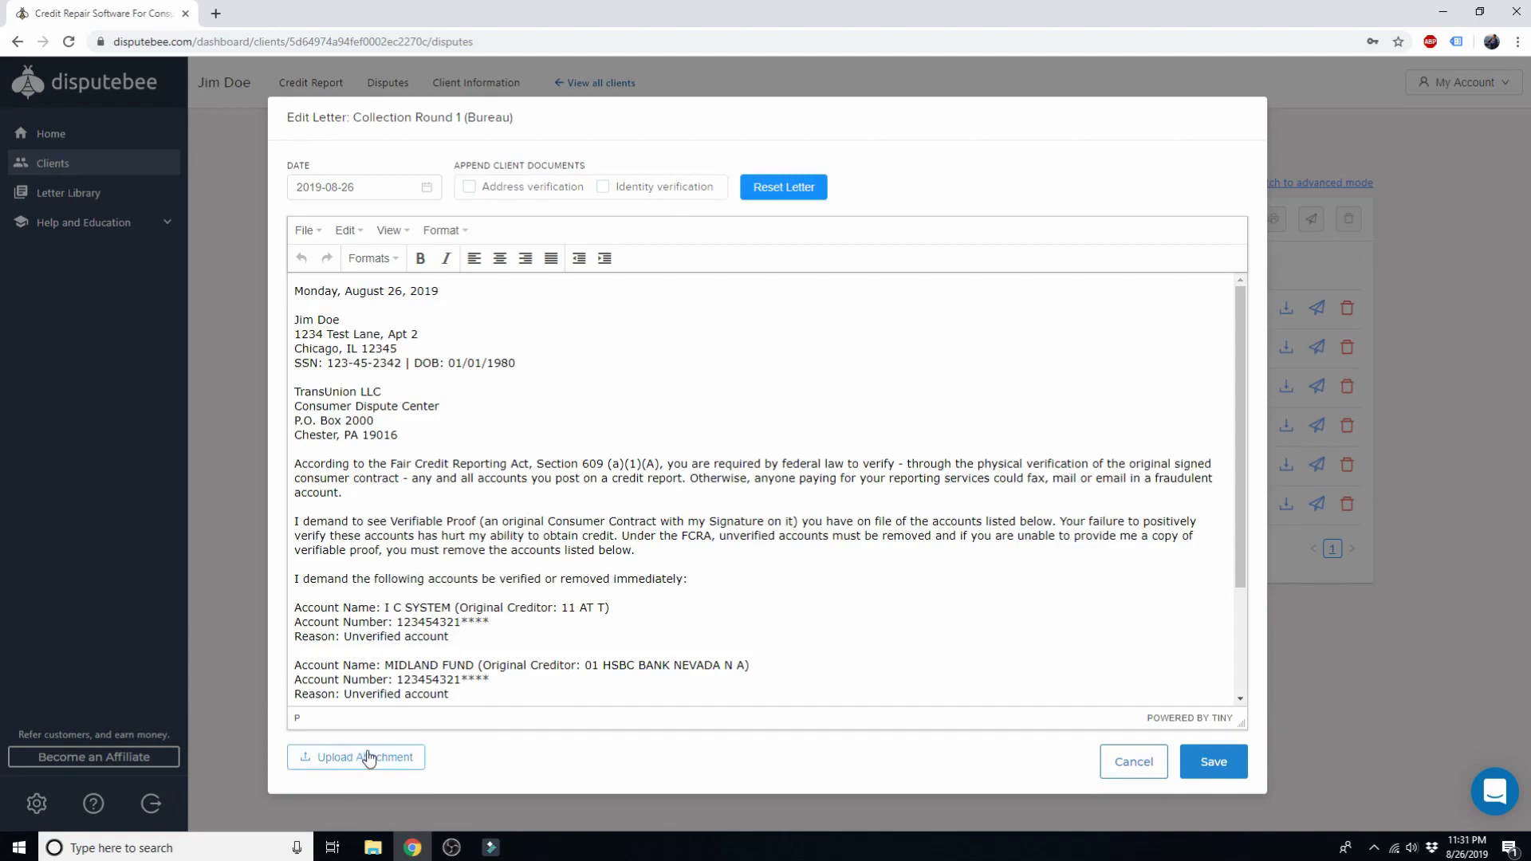
pyautogui.click(1129, 761)
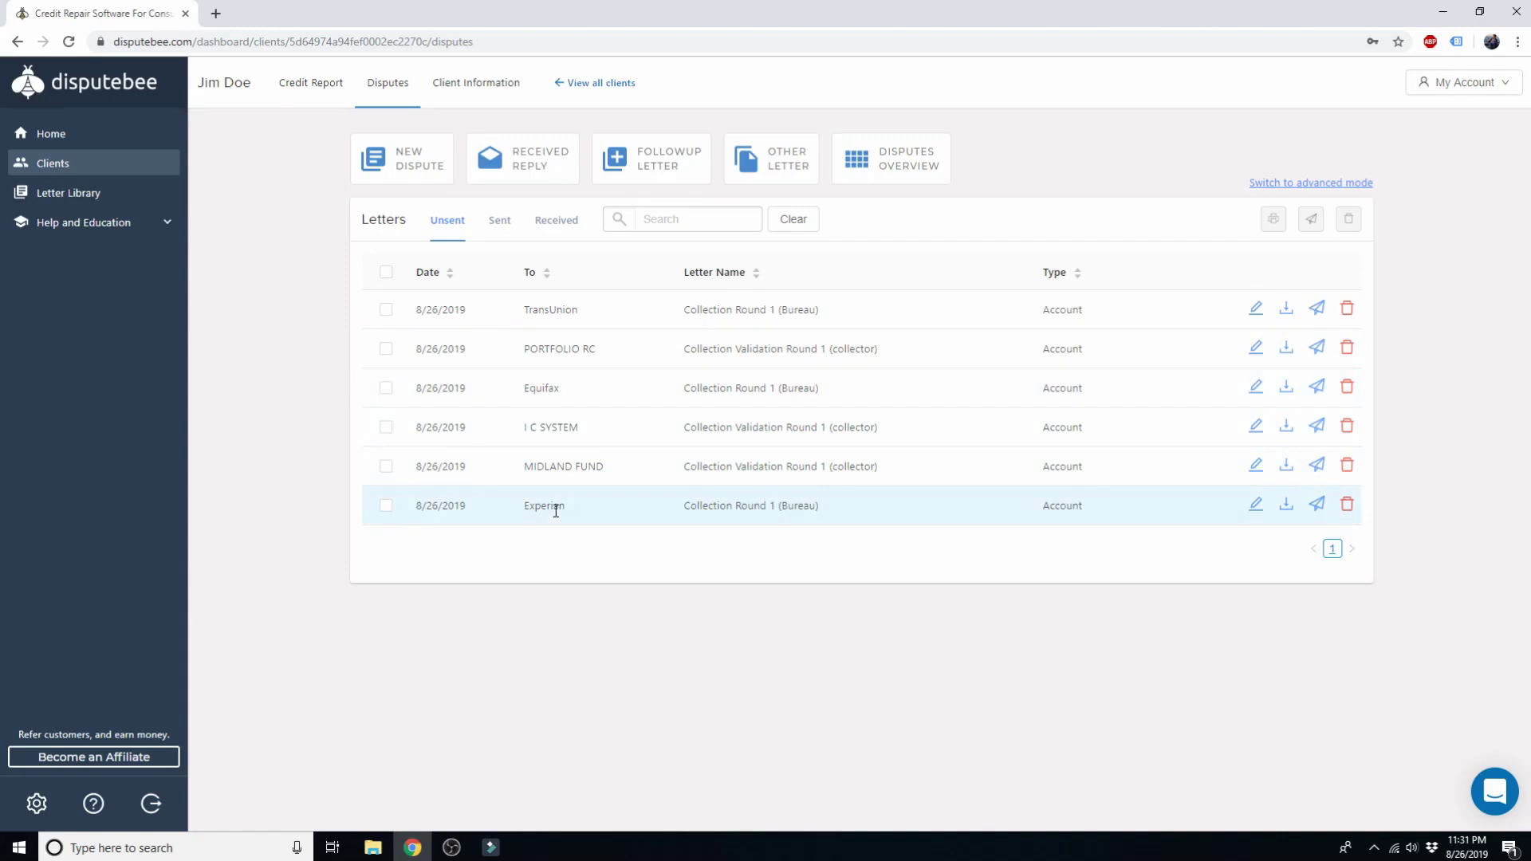
pyautogui.click(1256, 386)
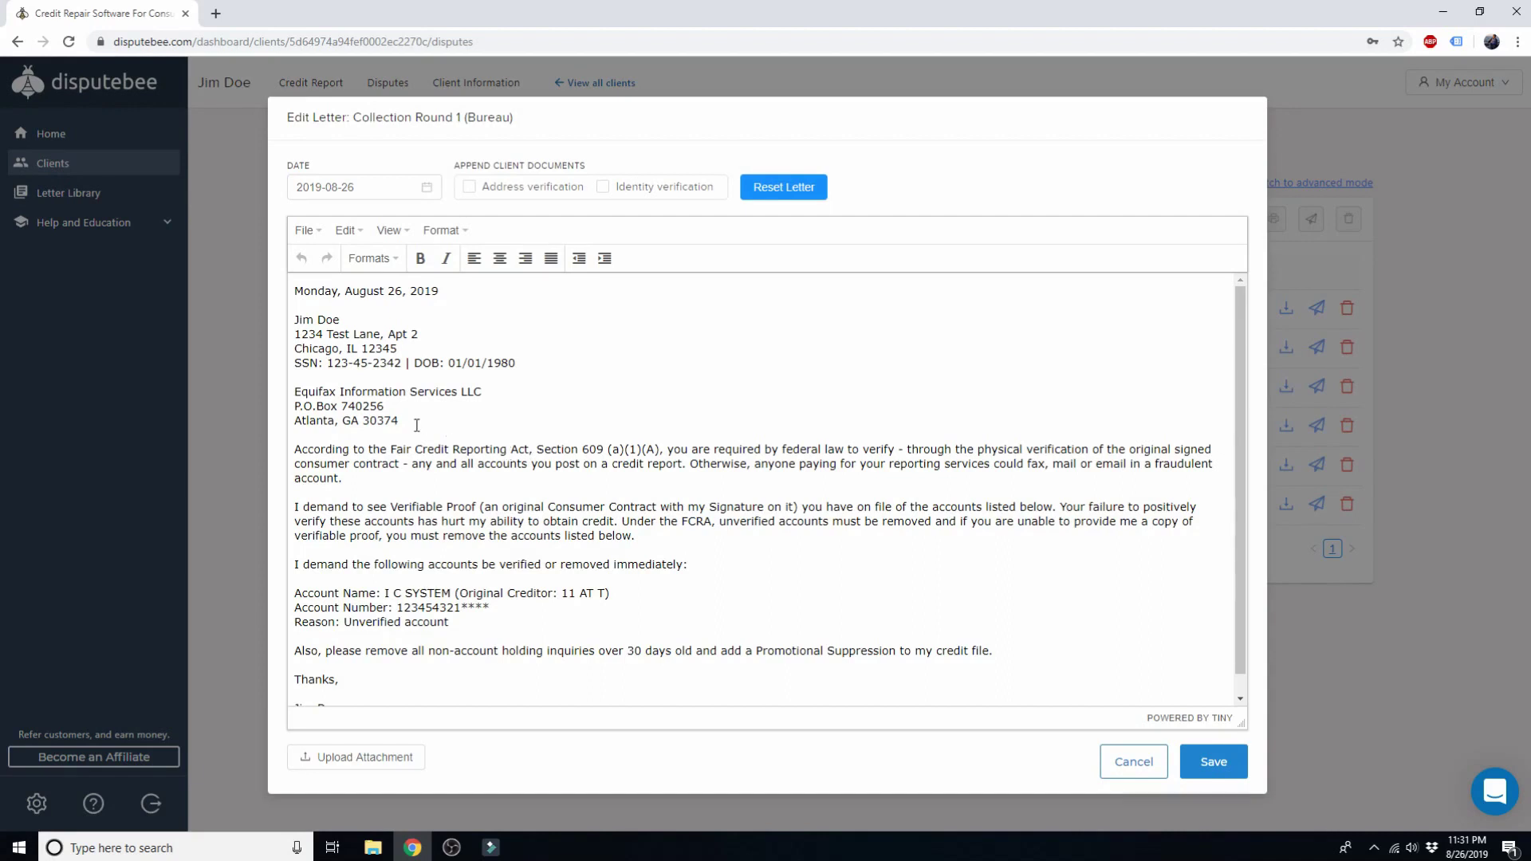
pyautogui.moveTo(399, 421); pyautogui.dragTo(295, 396)
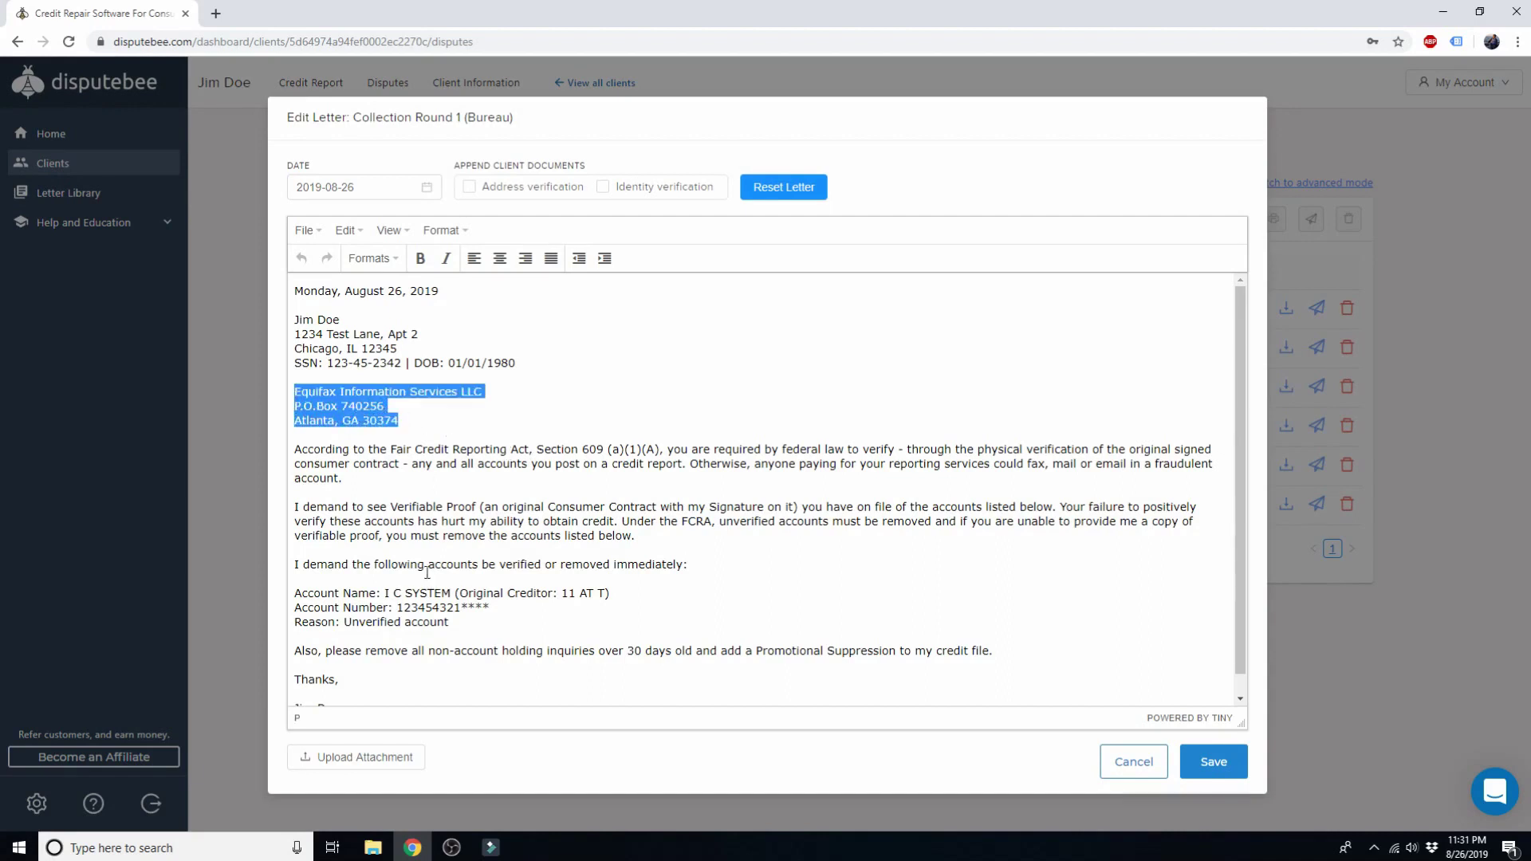
pyautogui.moveTo(450, 623); pyautogui.dragTo(293, 598)
pyautogui.click(524, 606)
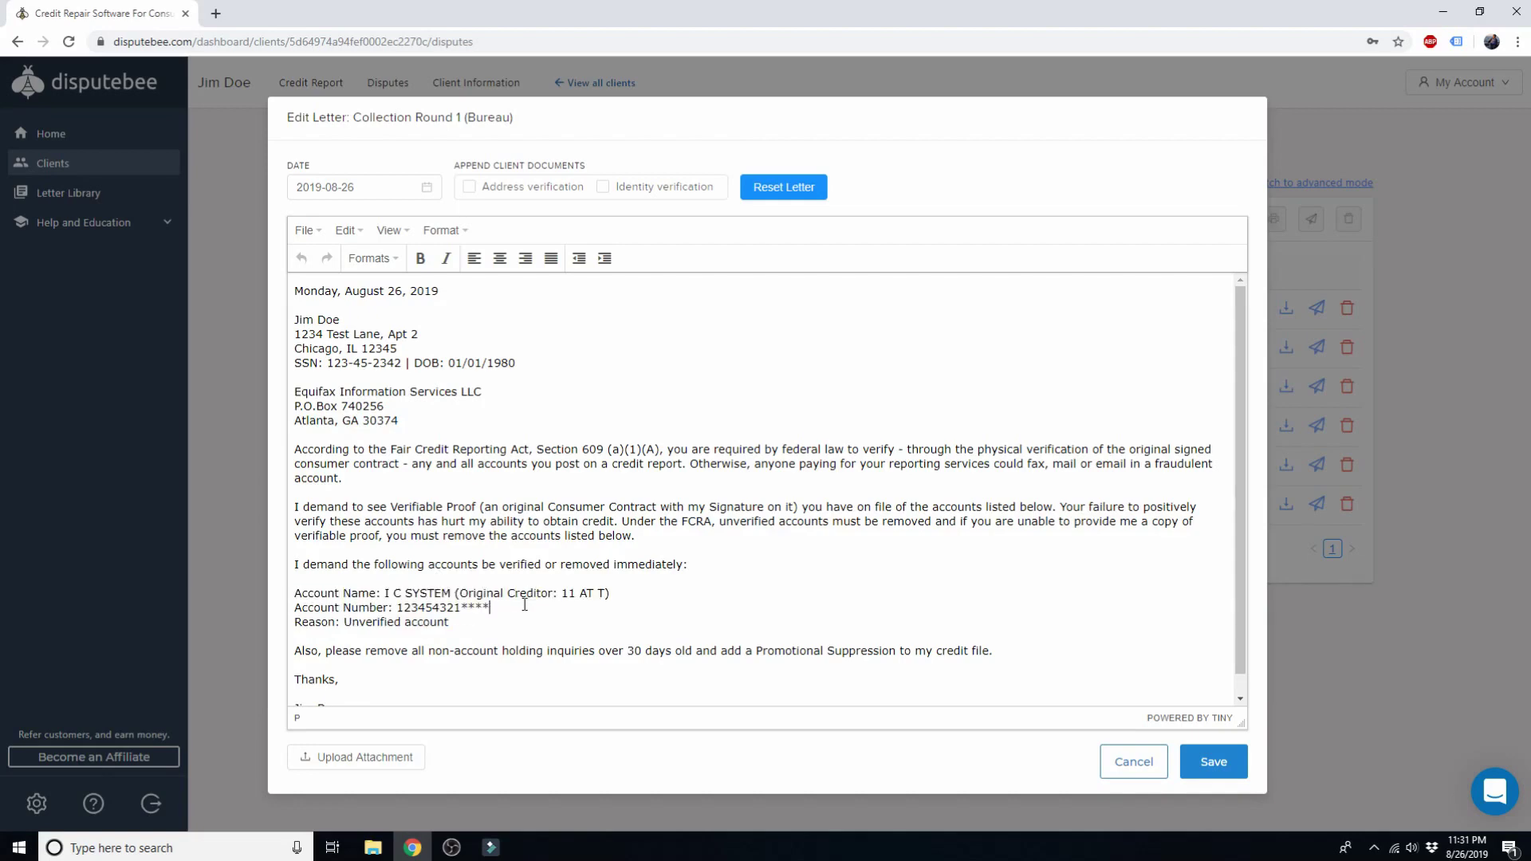
pyautogui.click(1113, 761)
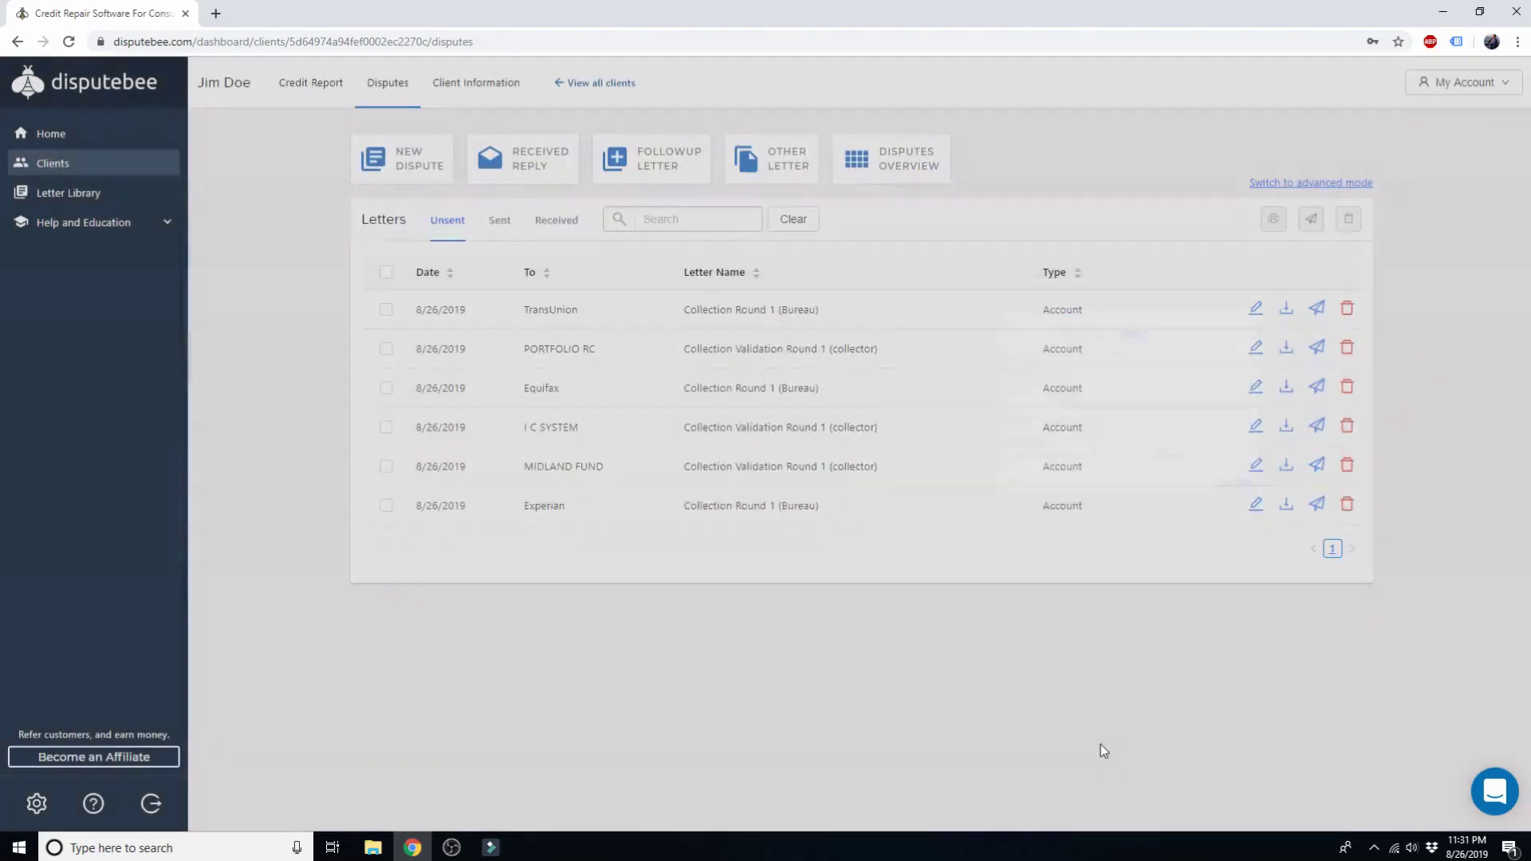
pyautogui.click(1255, 504)
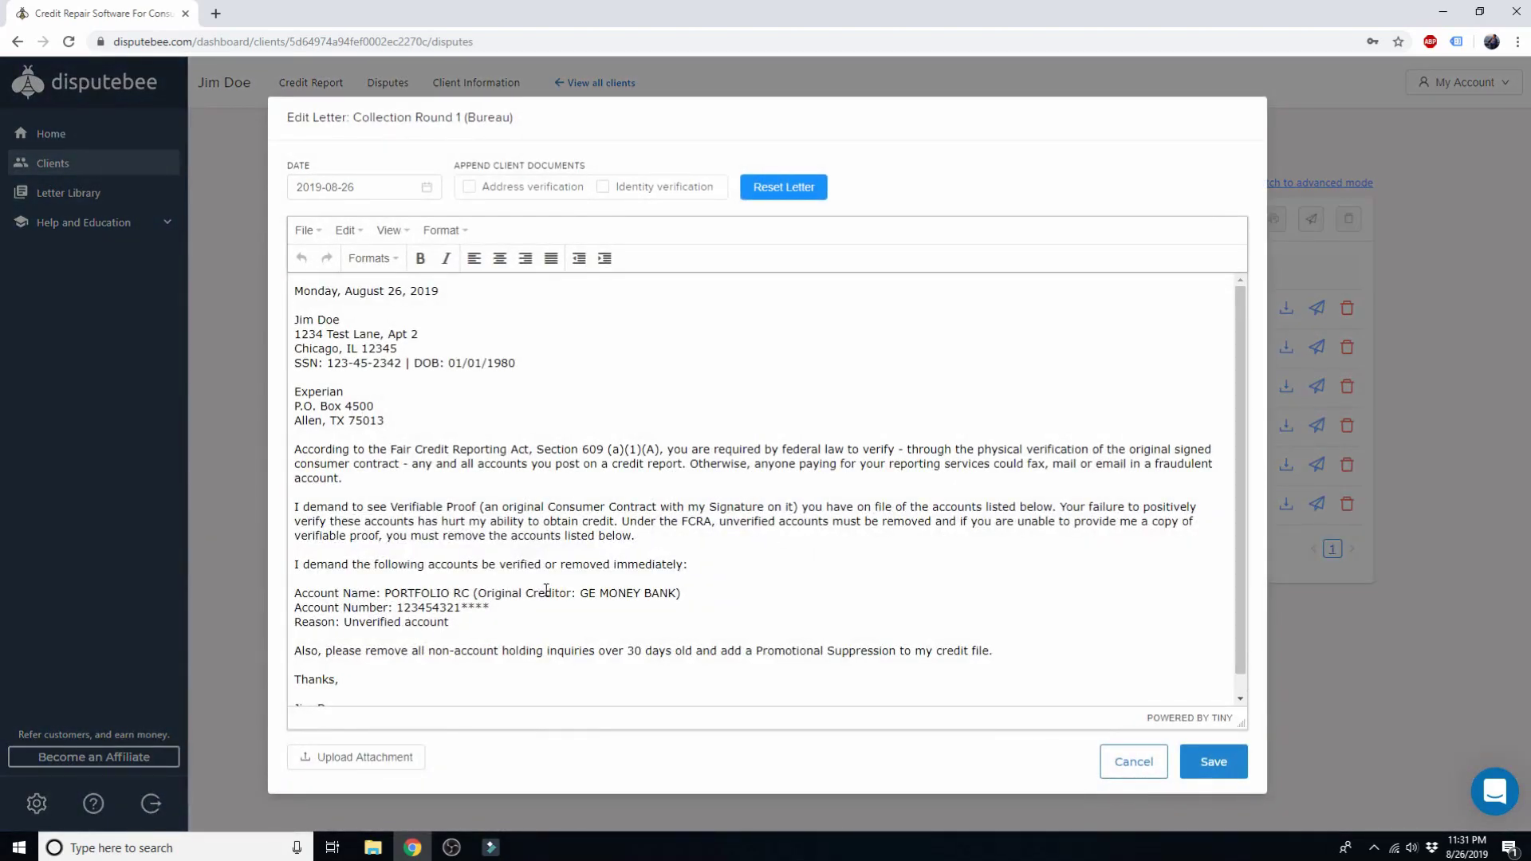
pyautogui.click(1124, 766)
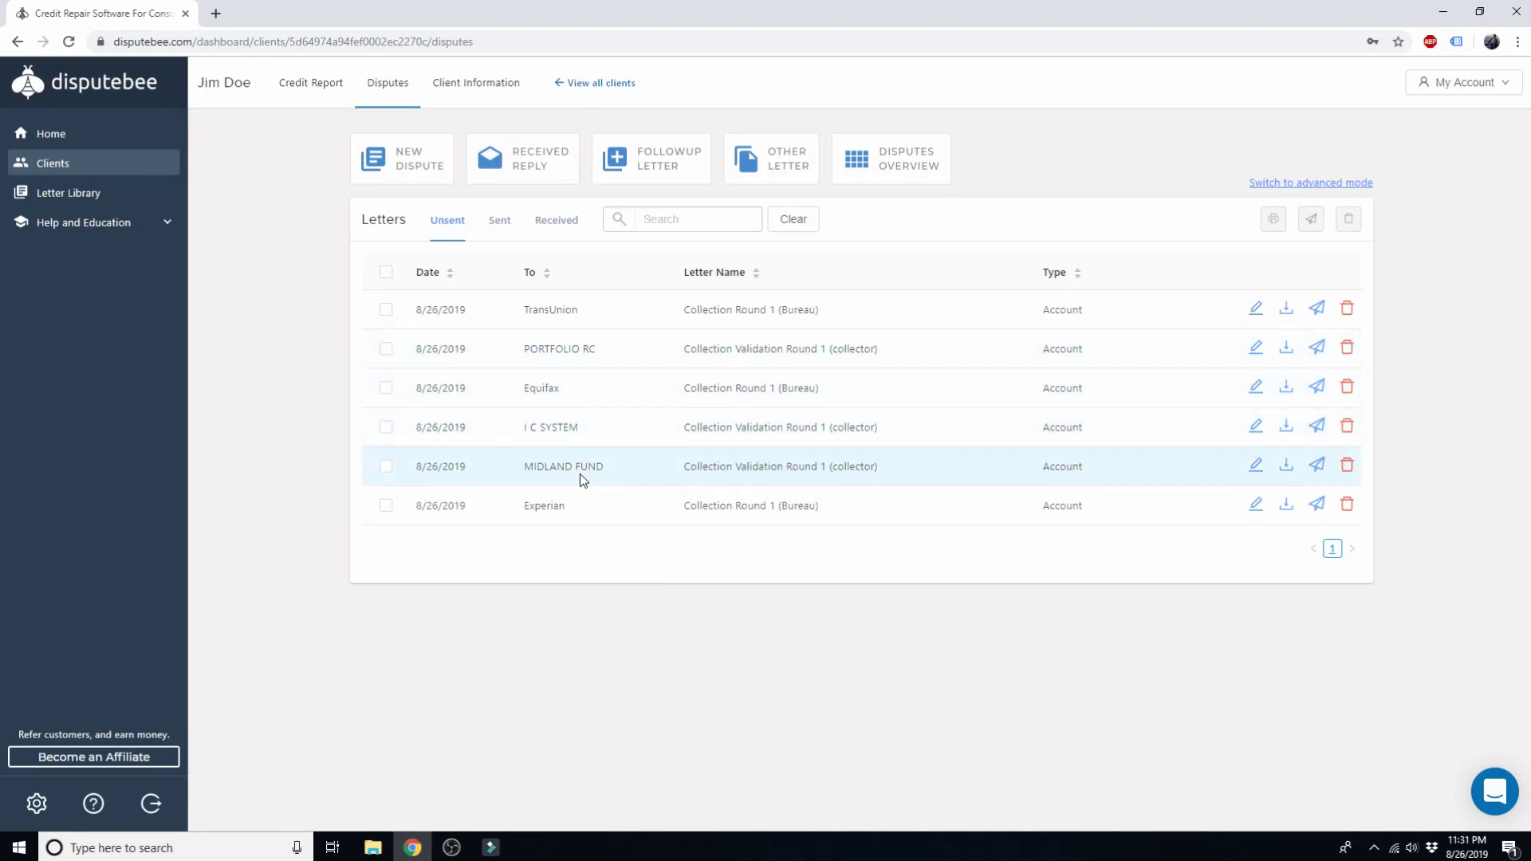
pyautogui.click(1256, 348)
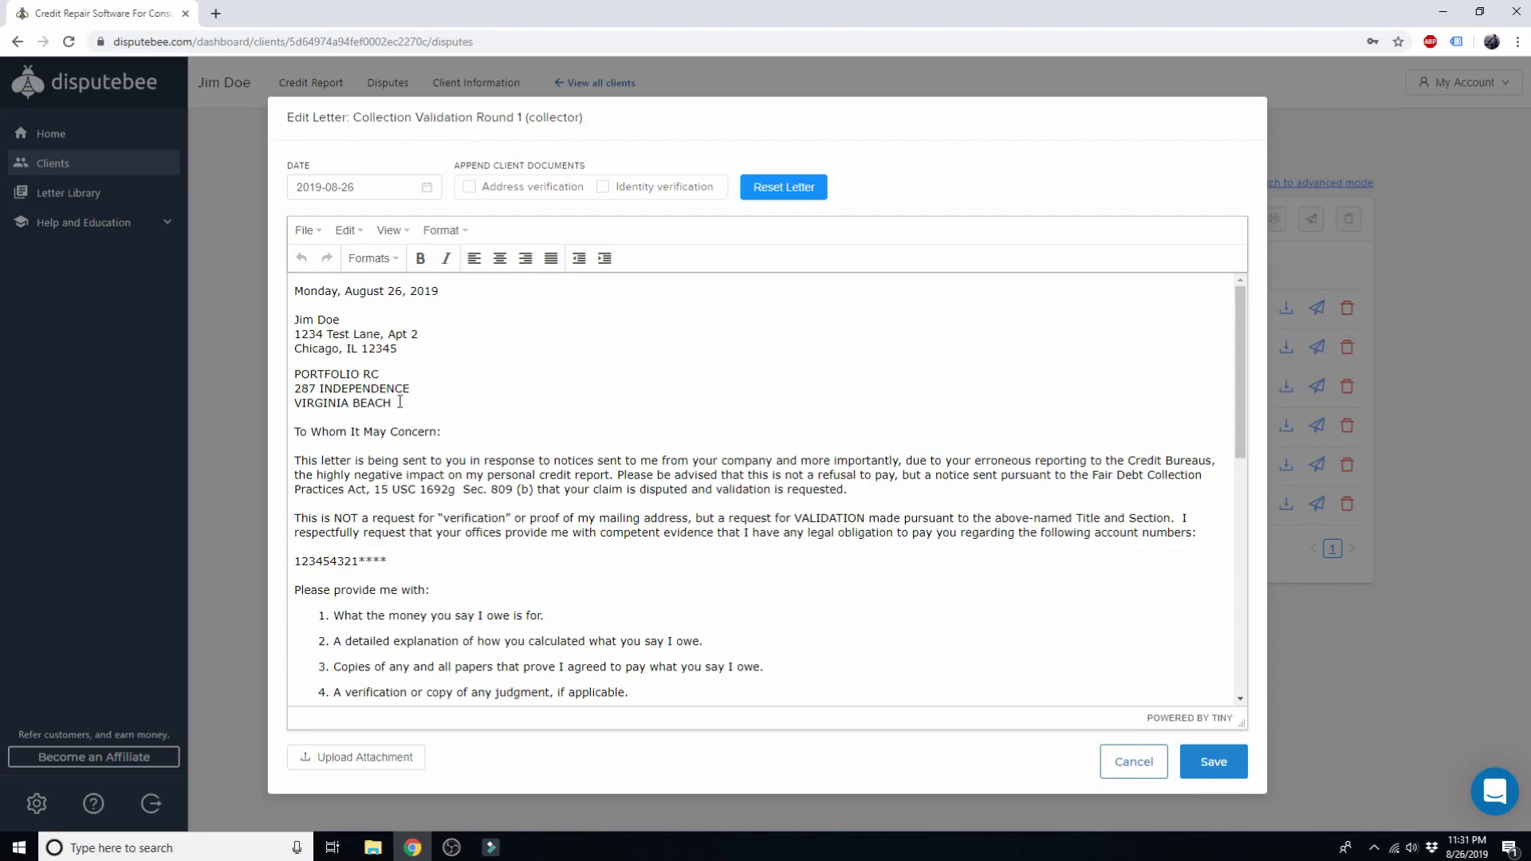
pyautogui.moveTo(399, 402); pyautogui.dragTo(296, 380)
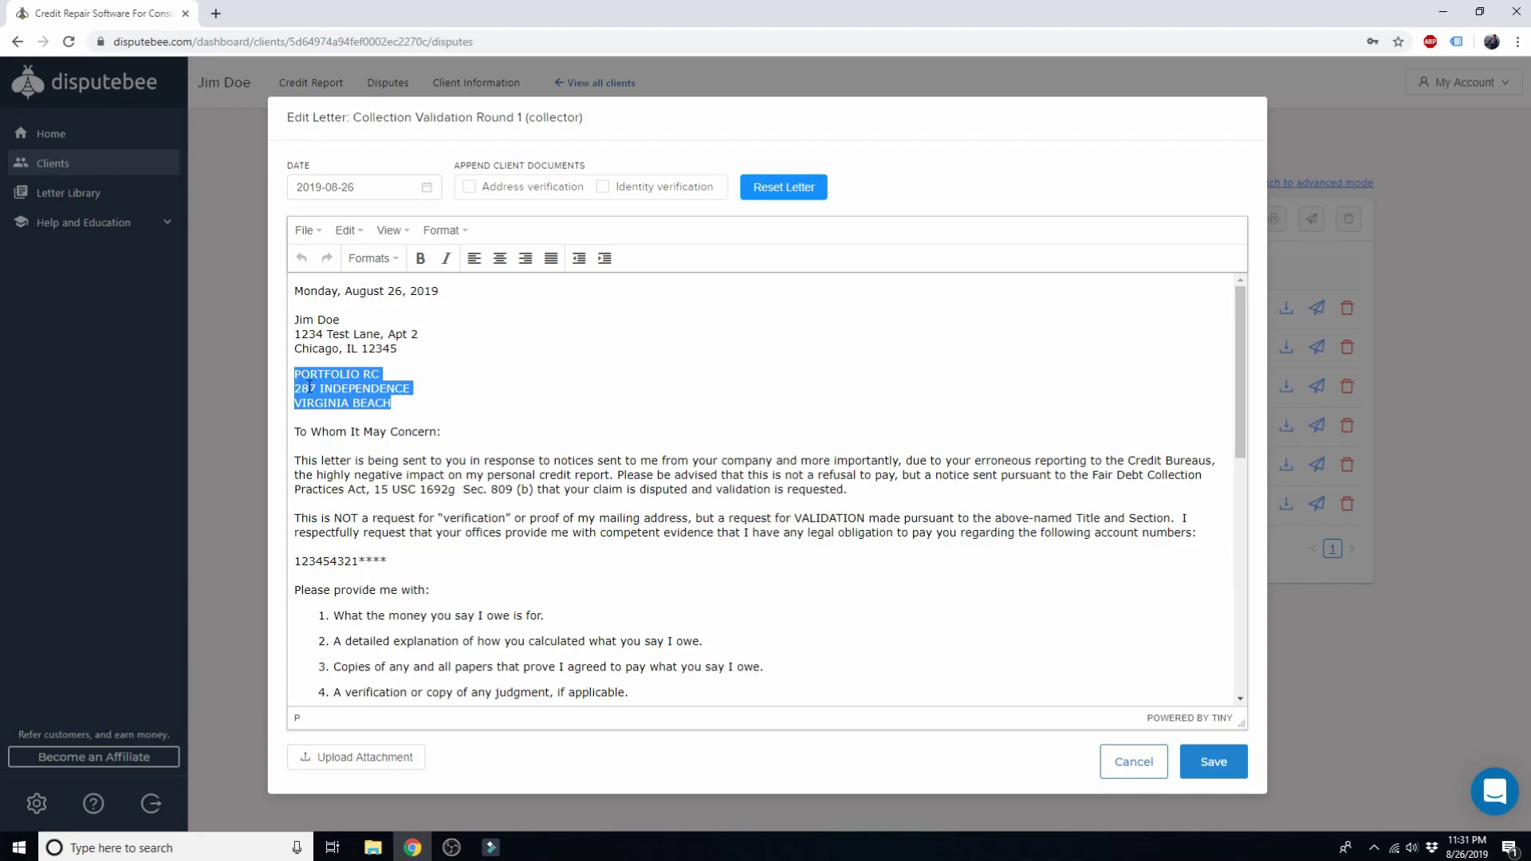
pyautogui.click(429, 399)
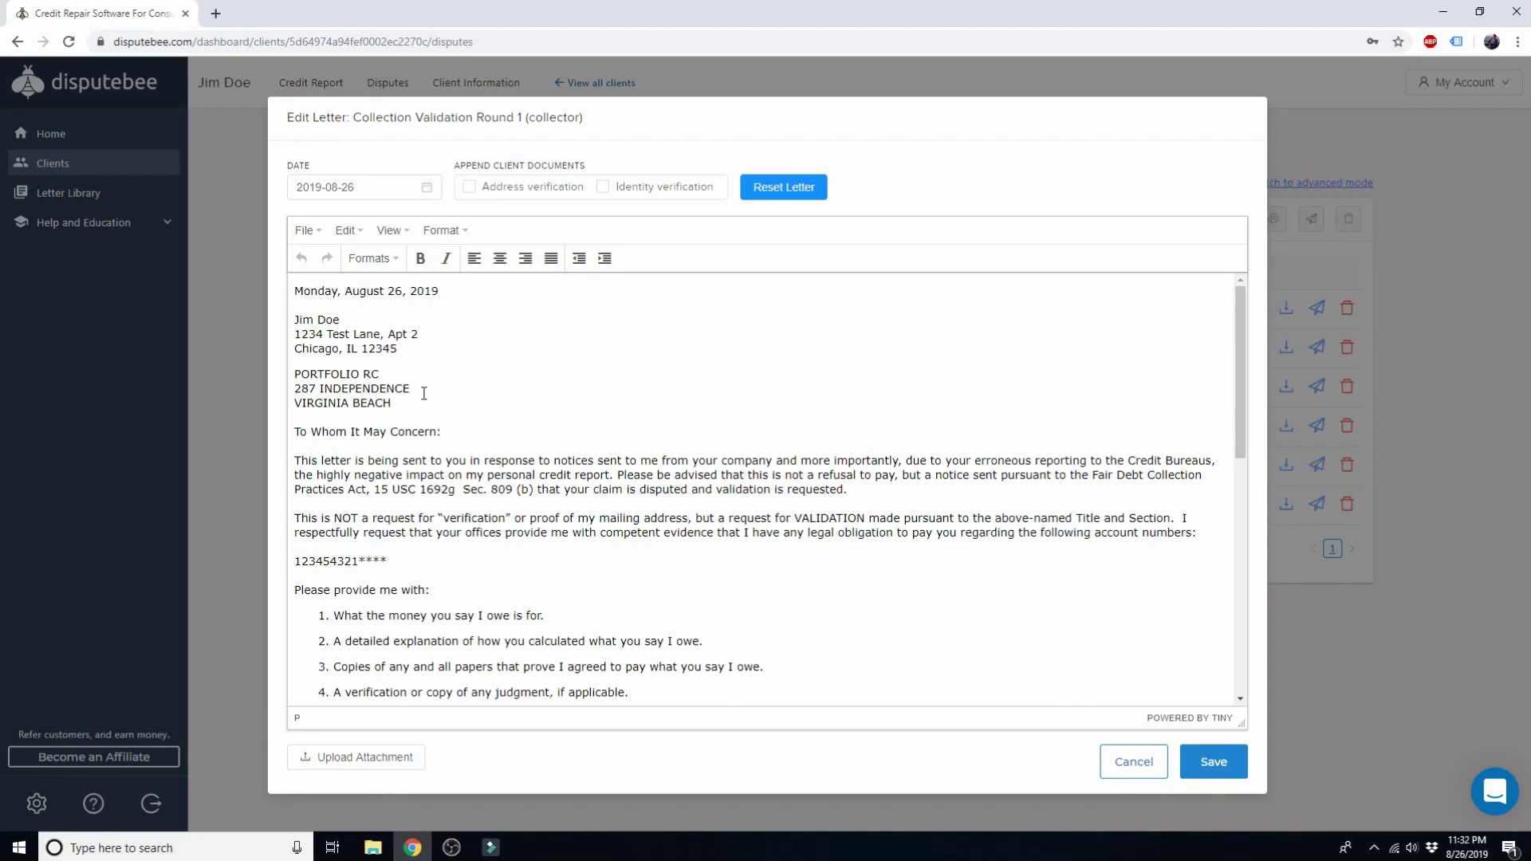
pyautogui.scroll(-1, 451, 383)
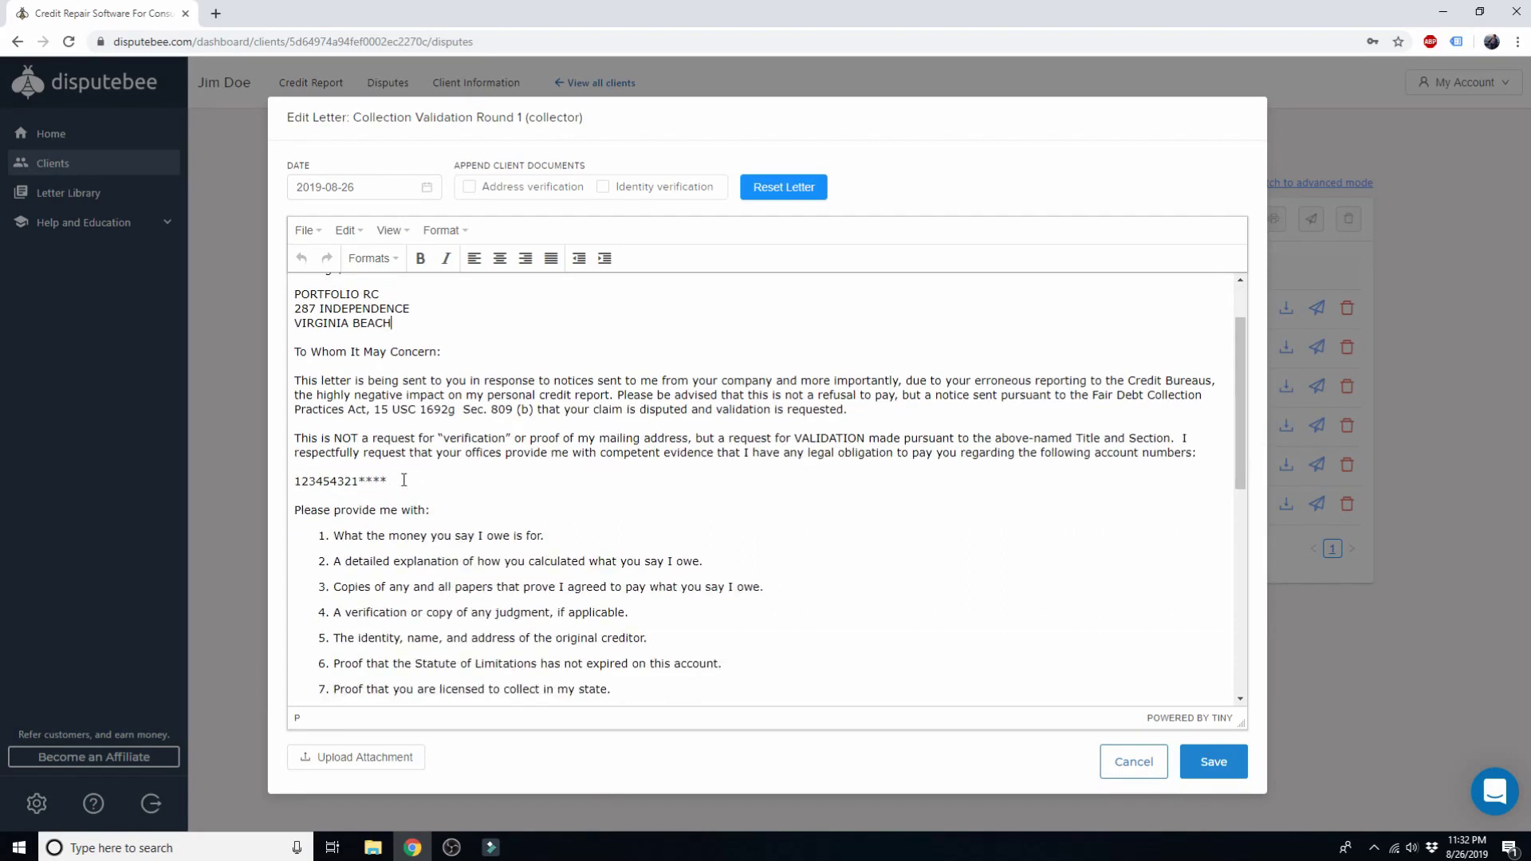
pyautogui.moveTo(390, 481); pyautogui.dragTo(294, 482)
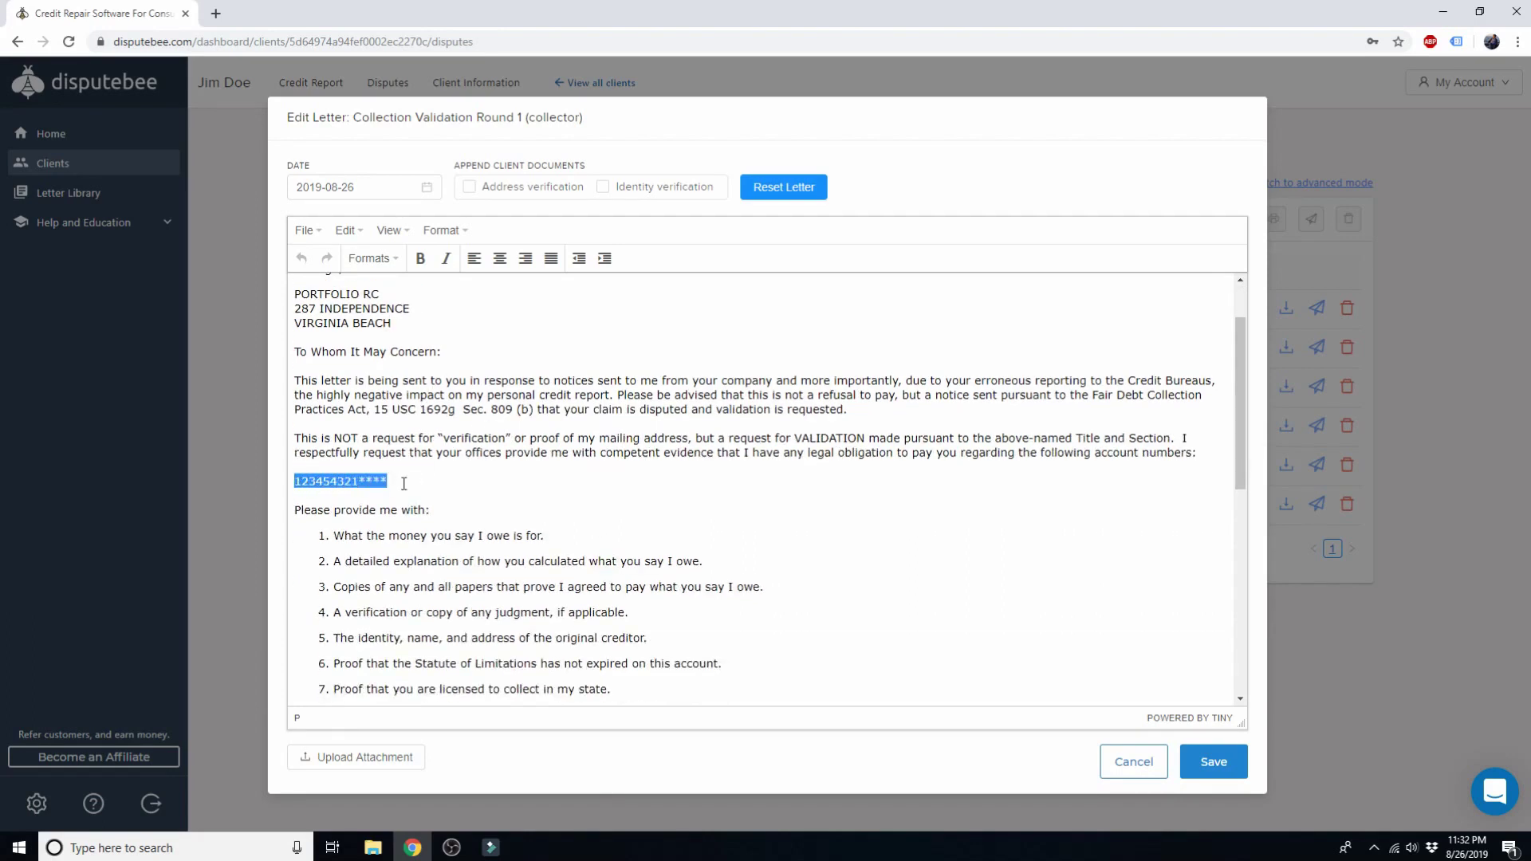
pyautogui.click(431, 478)
pyautogui.scroll(-4, 447, 477)
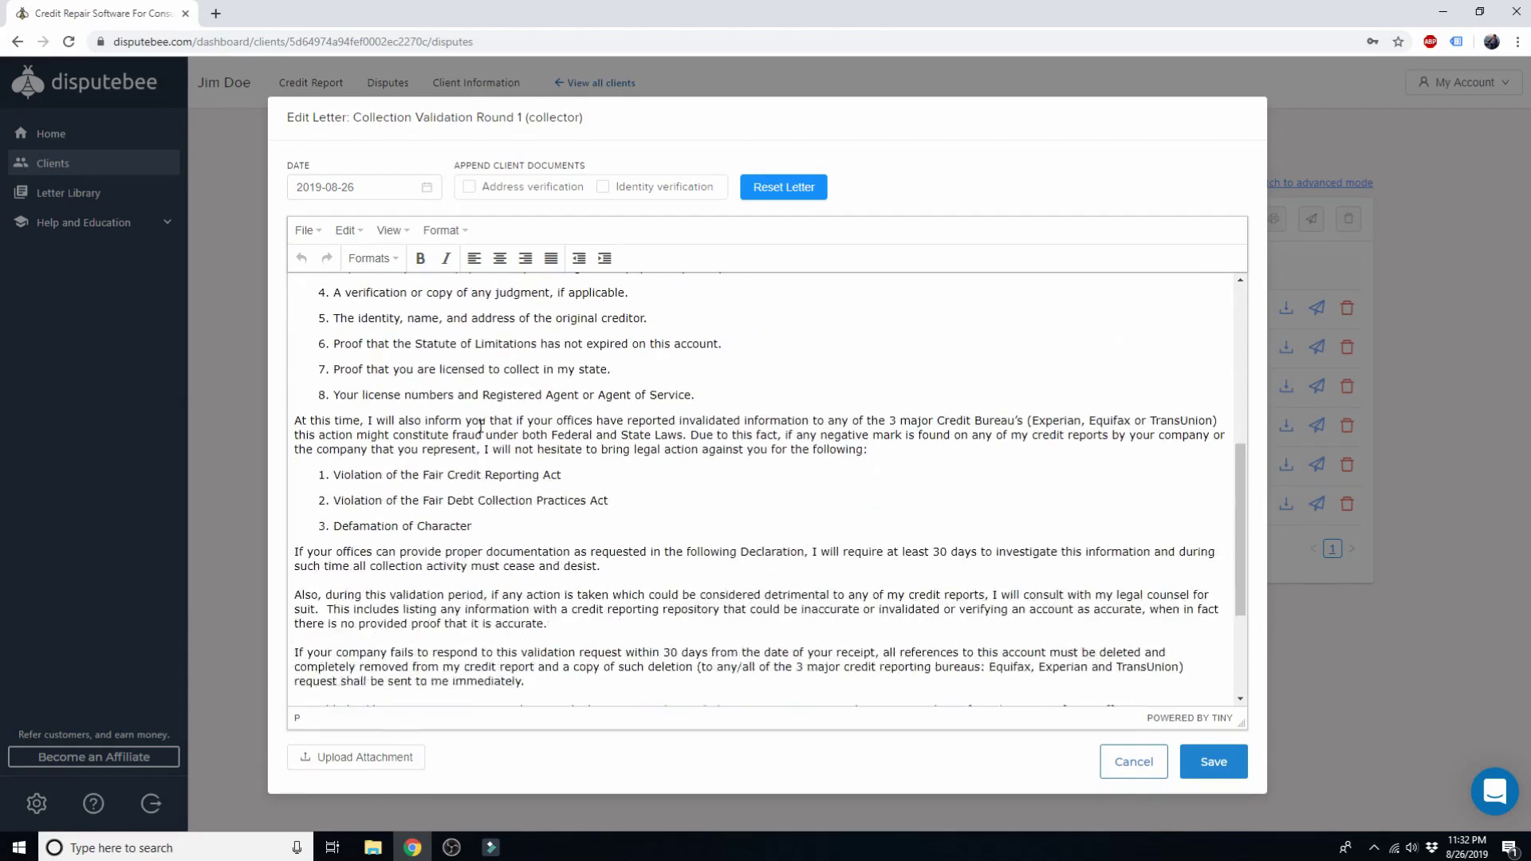
pyautogui.click(1133, 761)
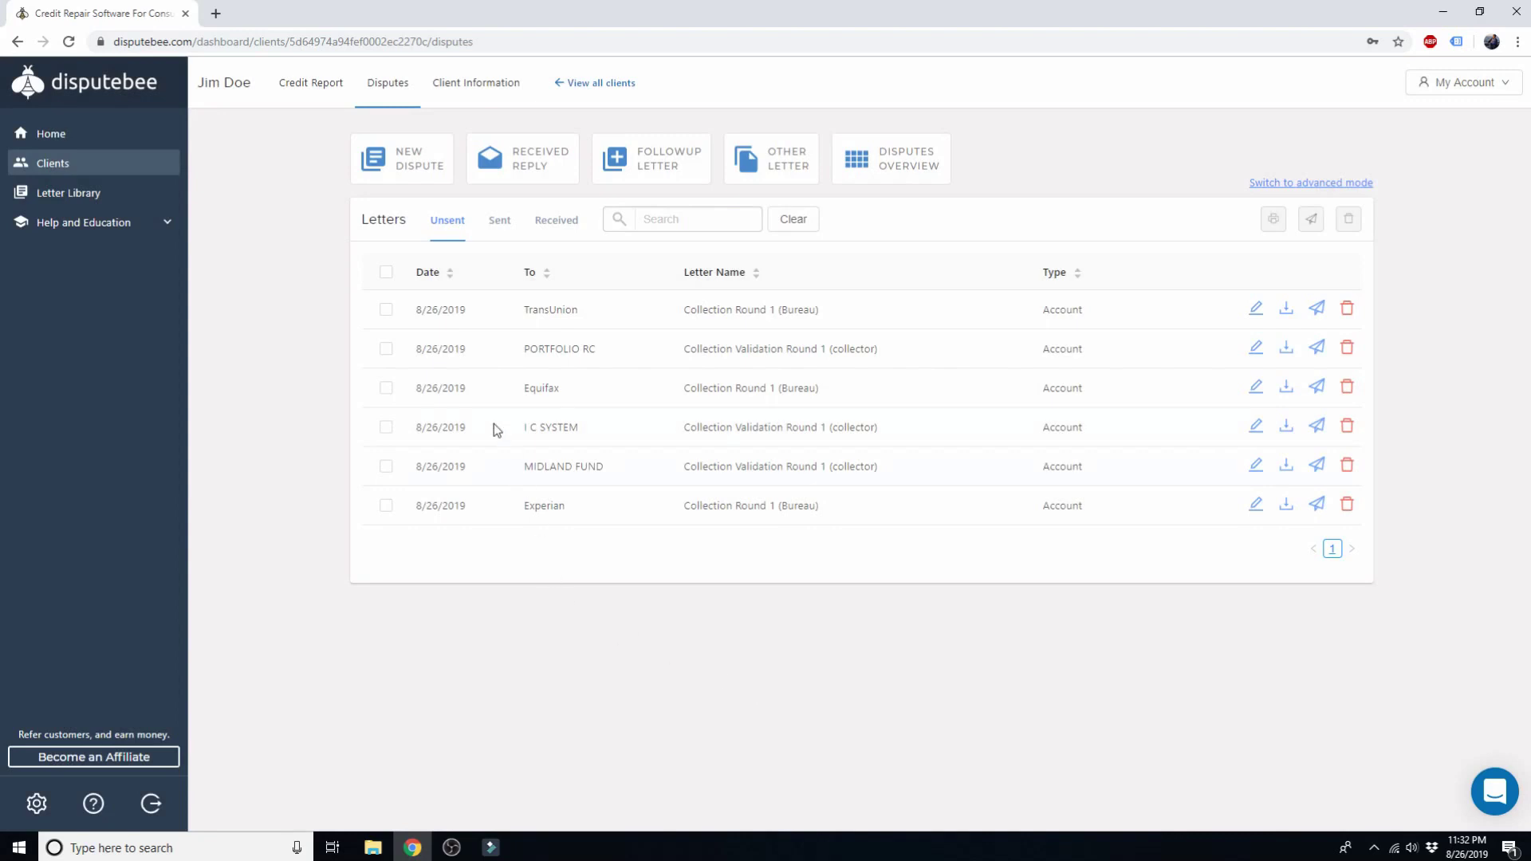
pyautogui.click(410, 175)
pyautogui.click(447, 487)
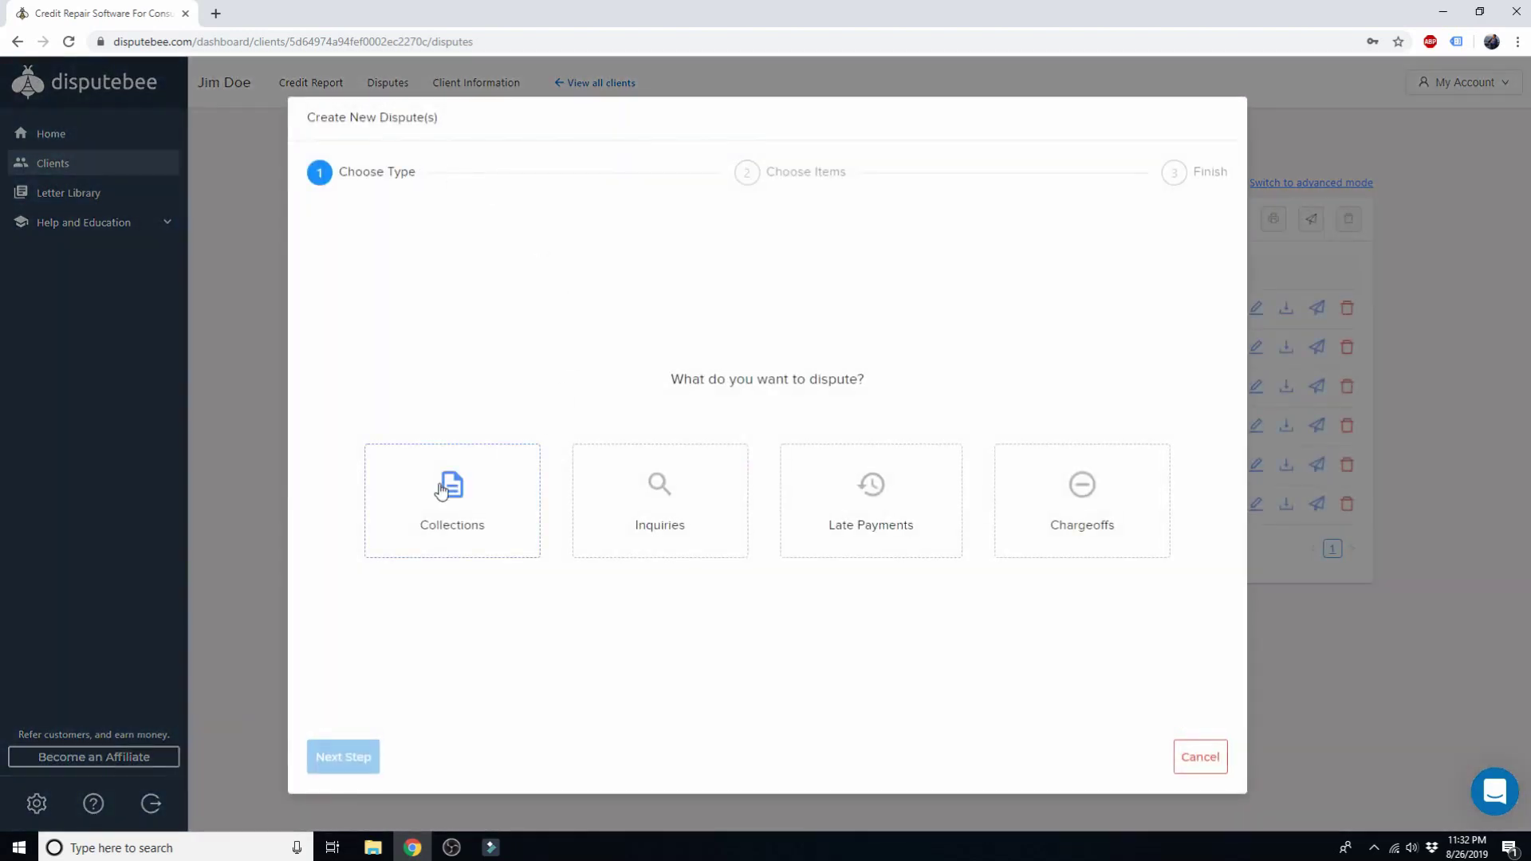
pyautogui.click(343, 757)
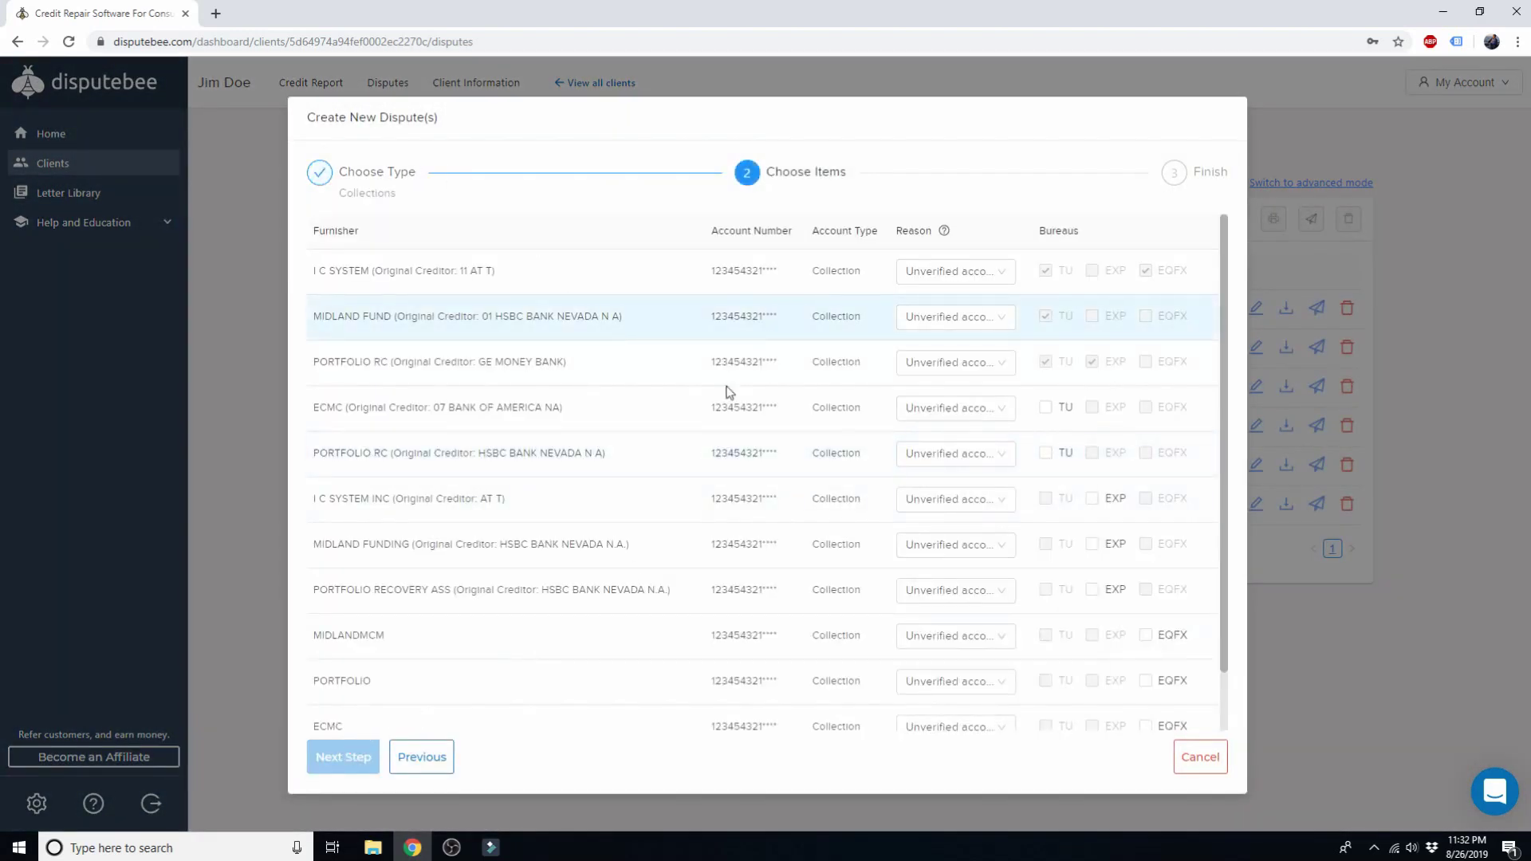
pyautogui.click(423, 762)
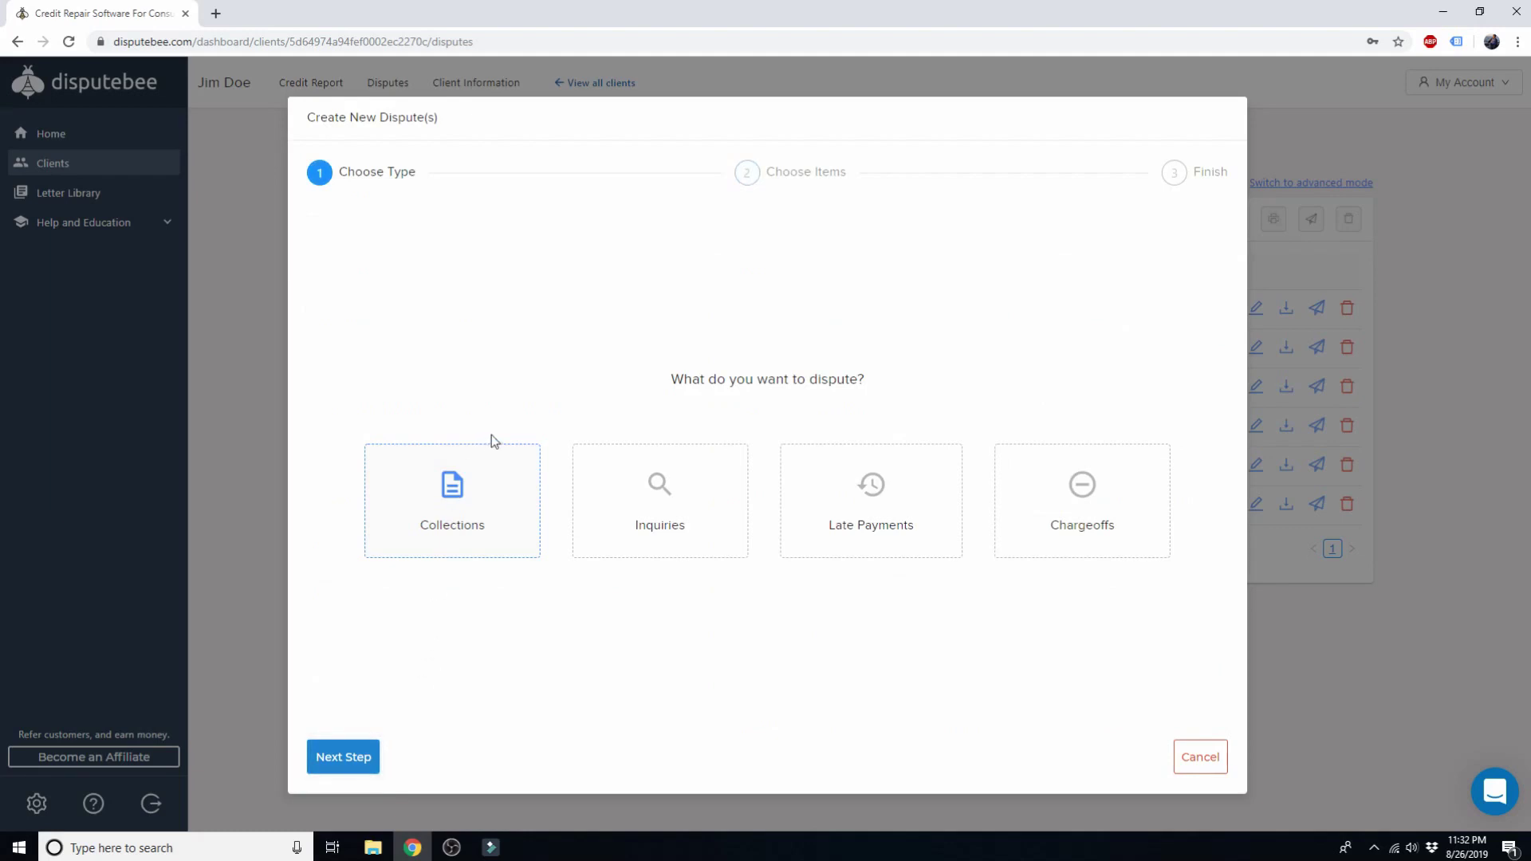
pyautogui.click(468, 486)
pyautogui.click(344, 758)
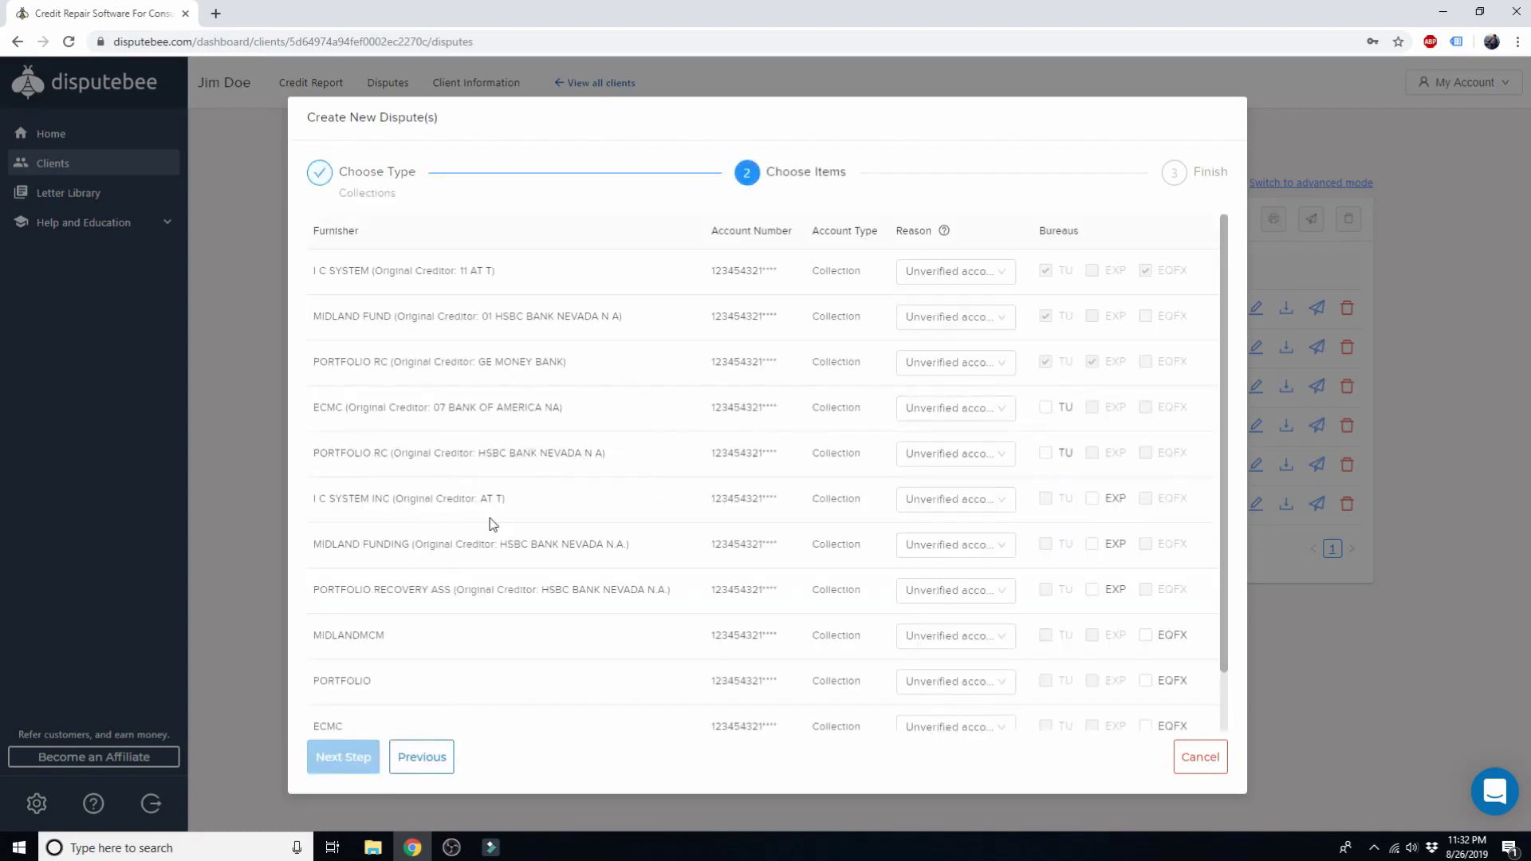
pyautogui.click(933, 279)
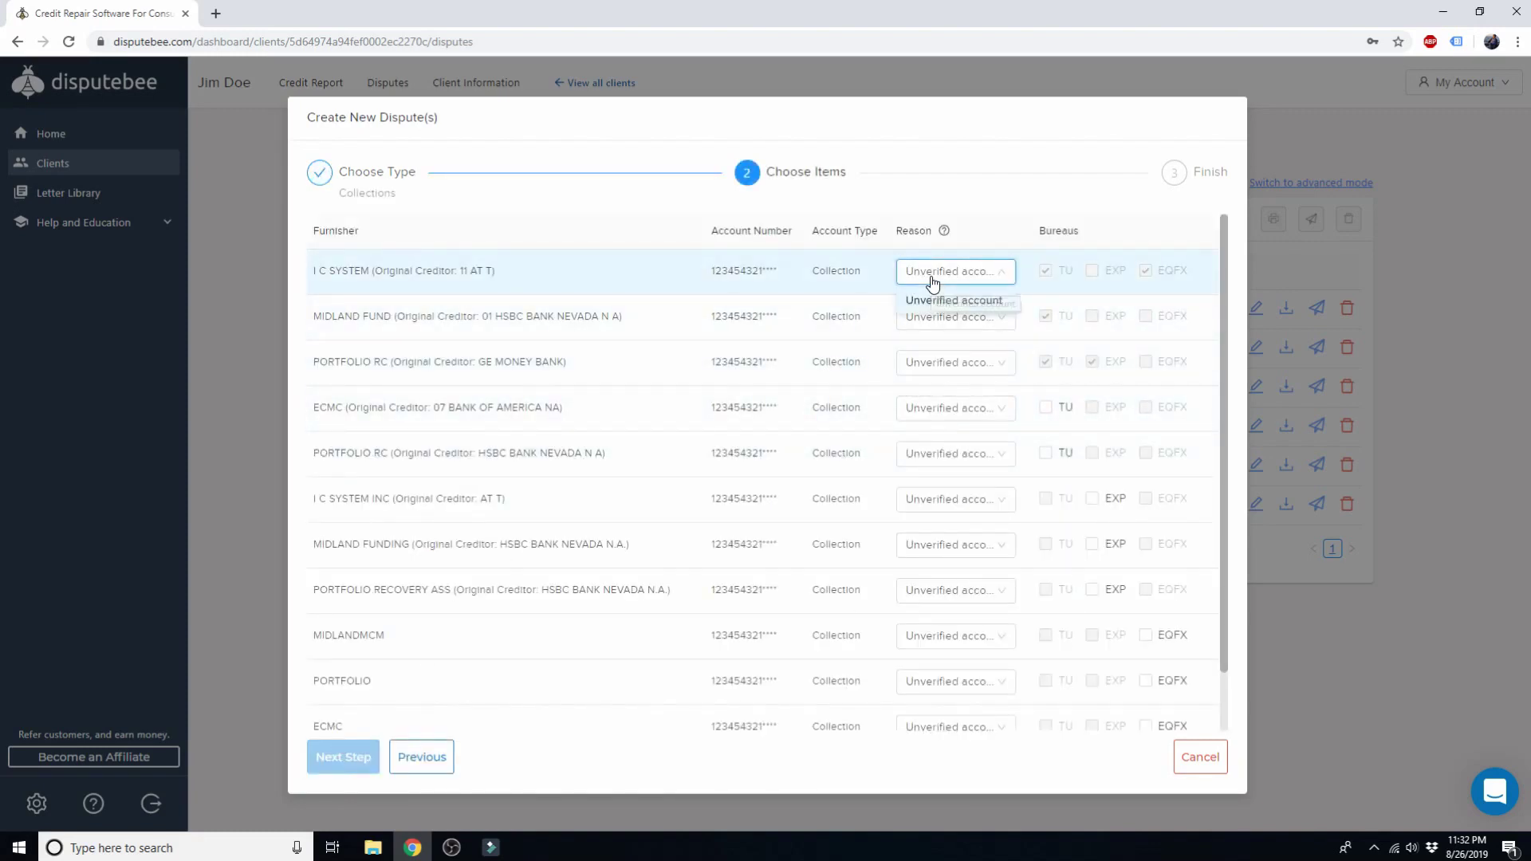
pyautogui.click(877, 282)
pyautogui.click(1201, 757)
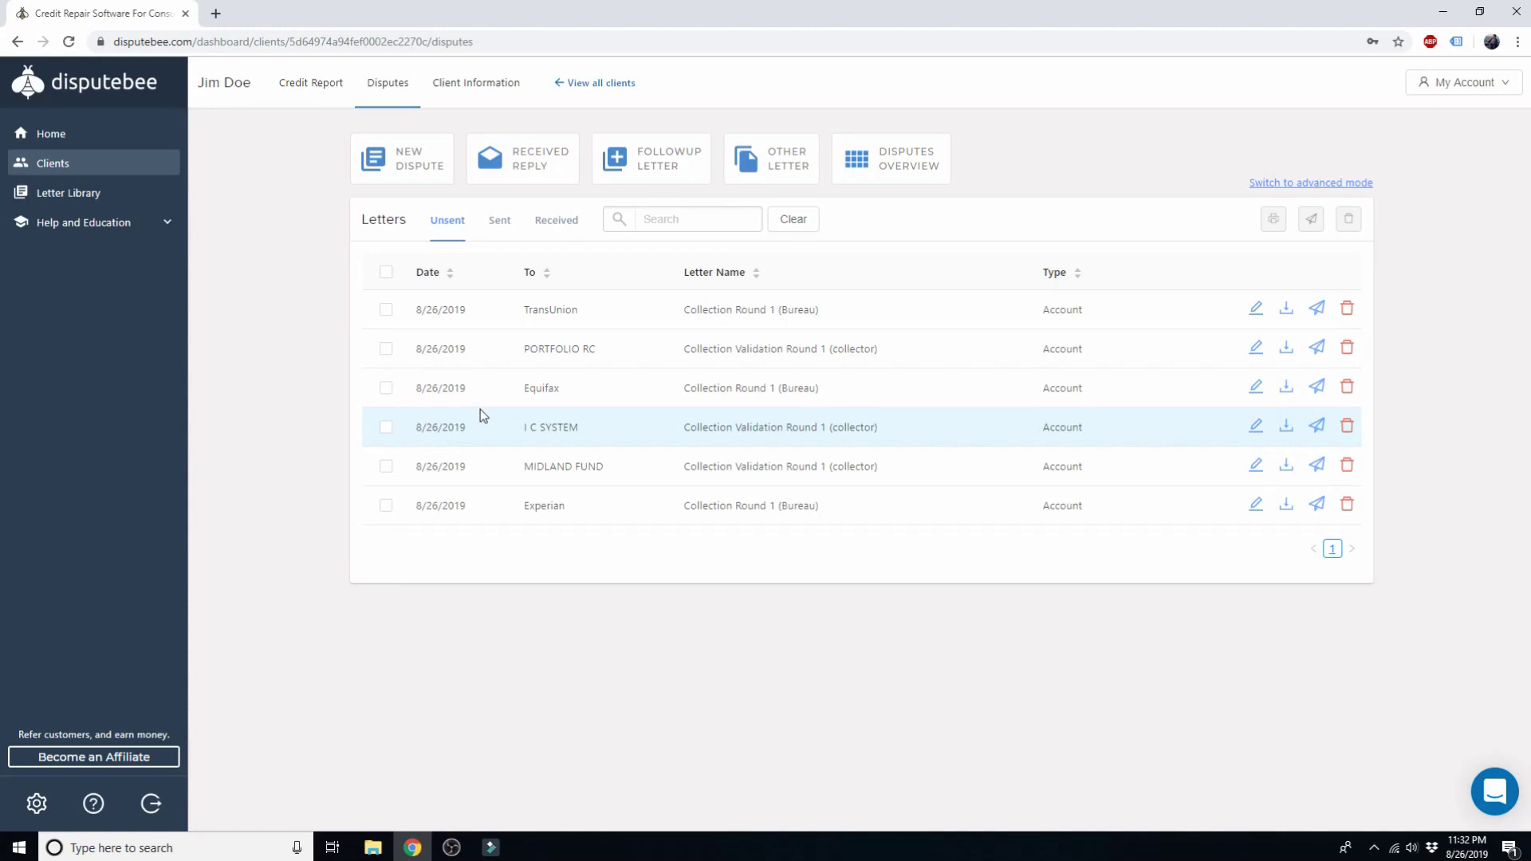
pyautogui.click(482, 94)
pyautogui.click(550, 676)
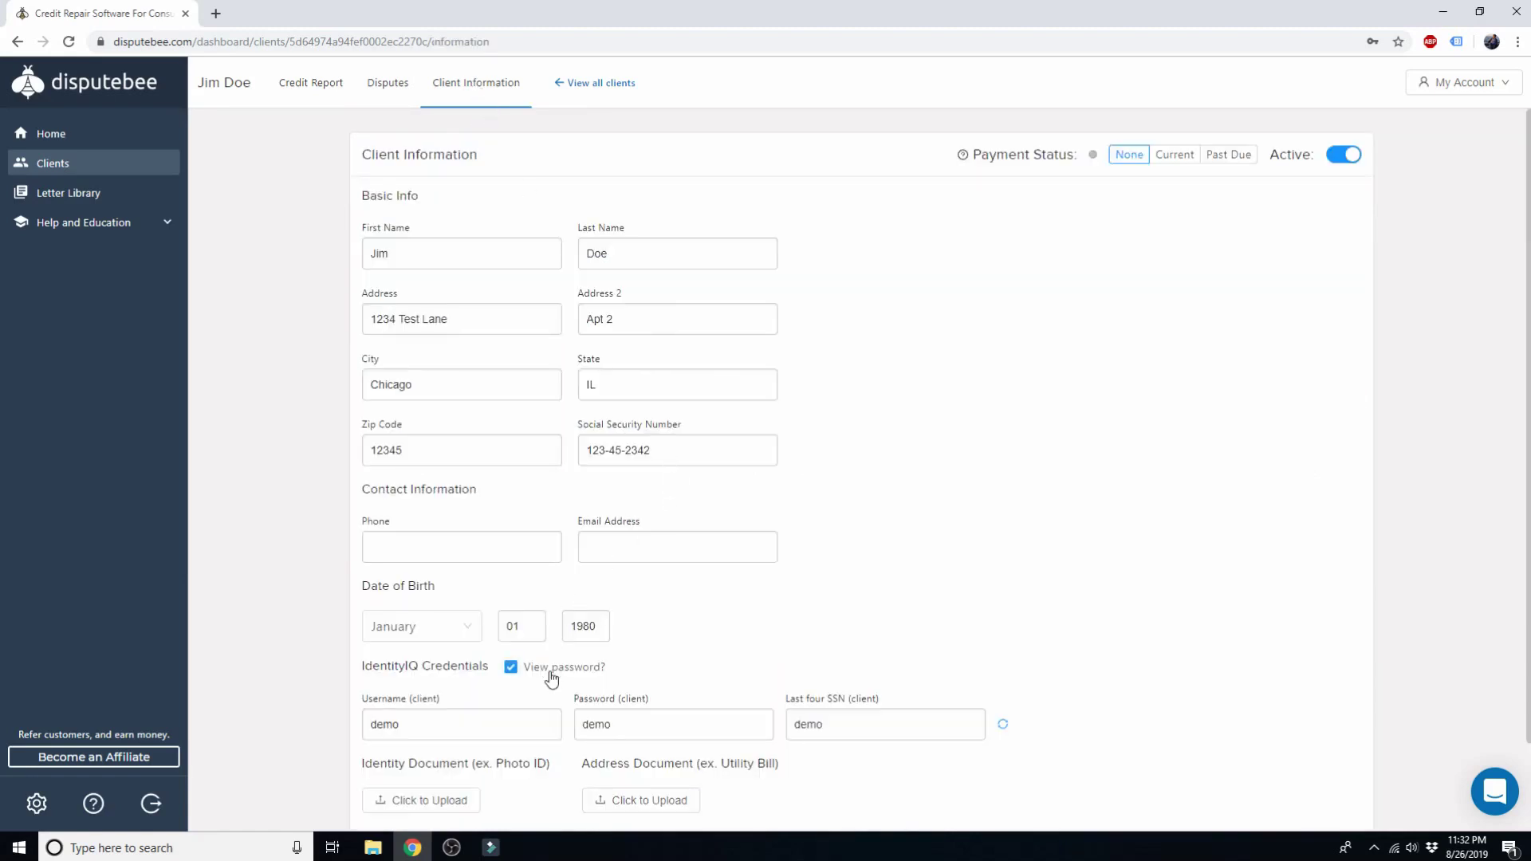
pyautogui.doubleClick(390, 725)
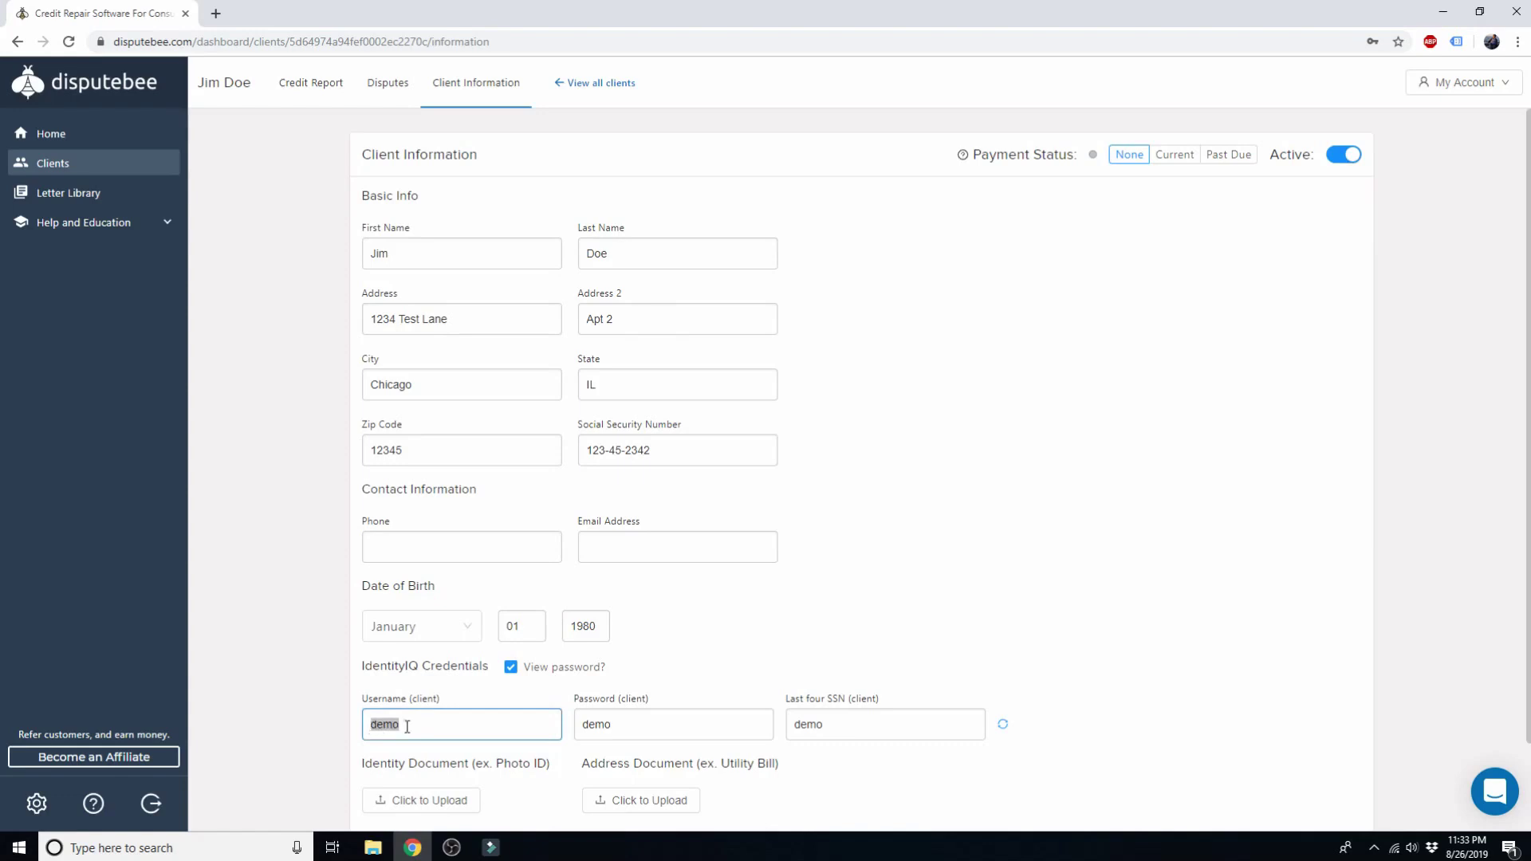
pyautogui.click(614, 724)
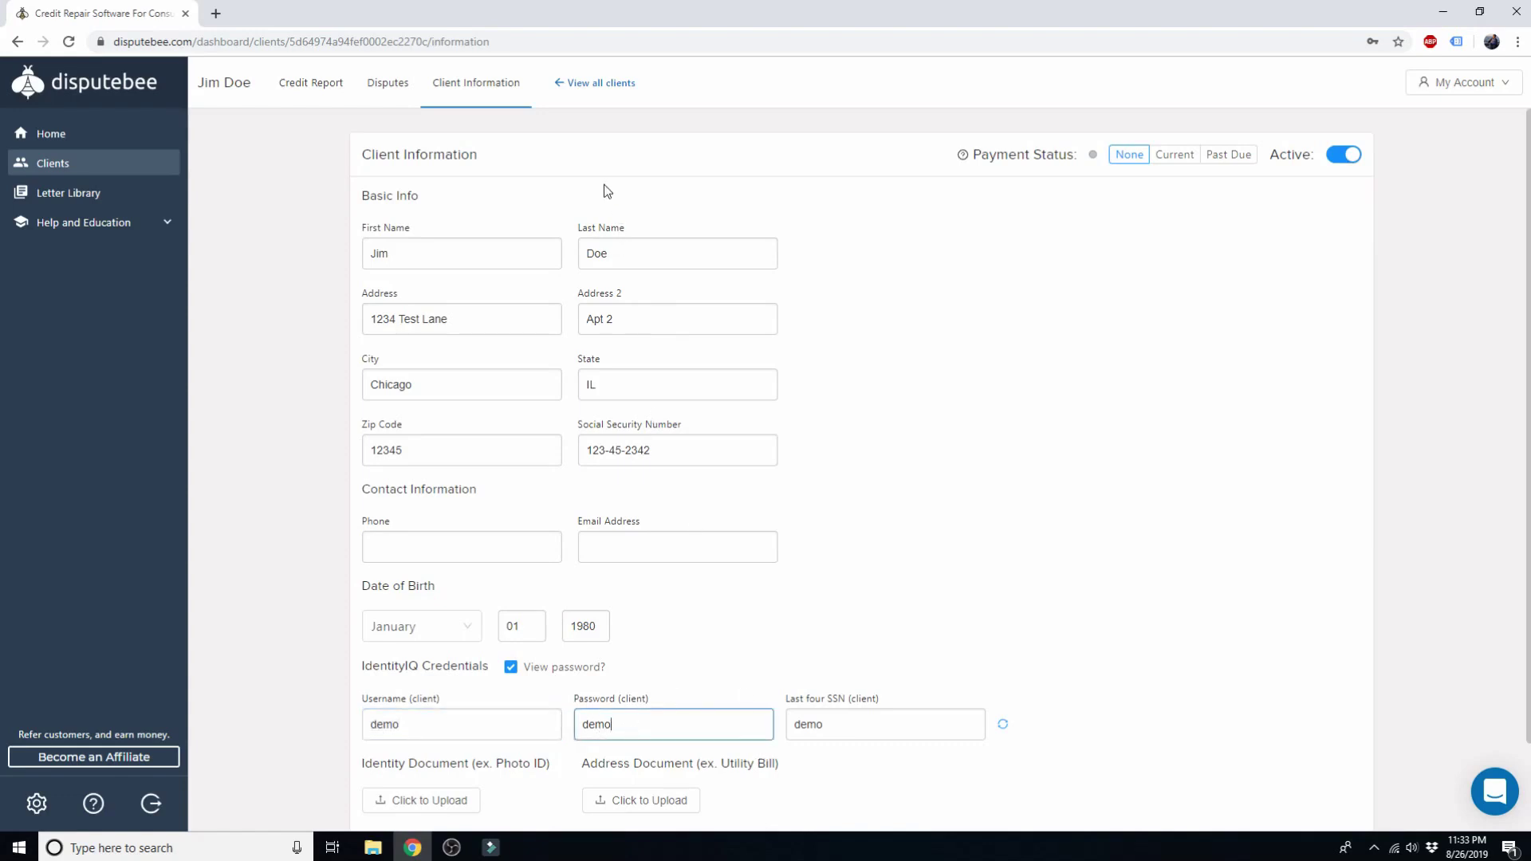
pyautogui.click(388, 83)
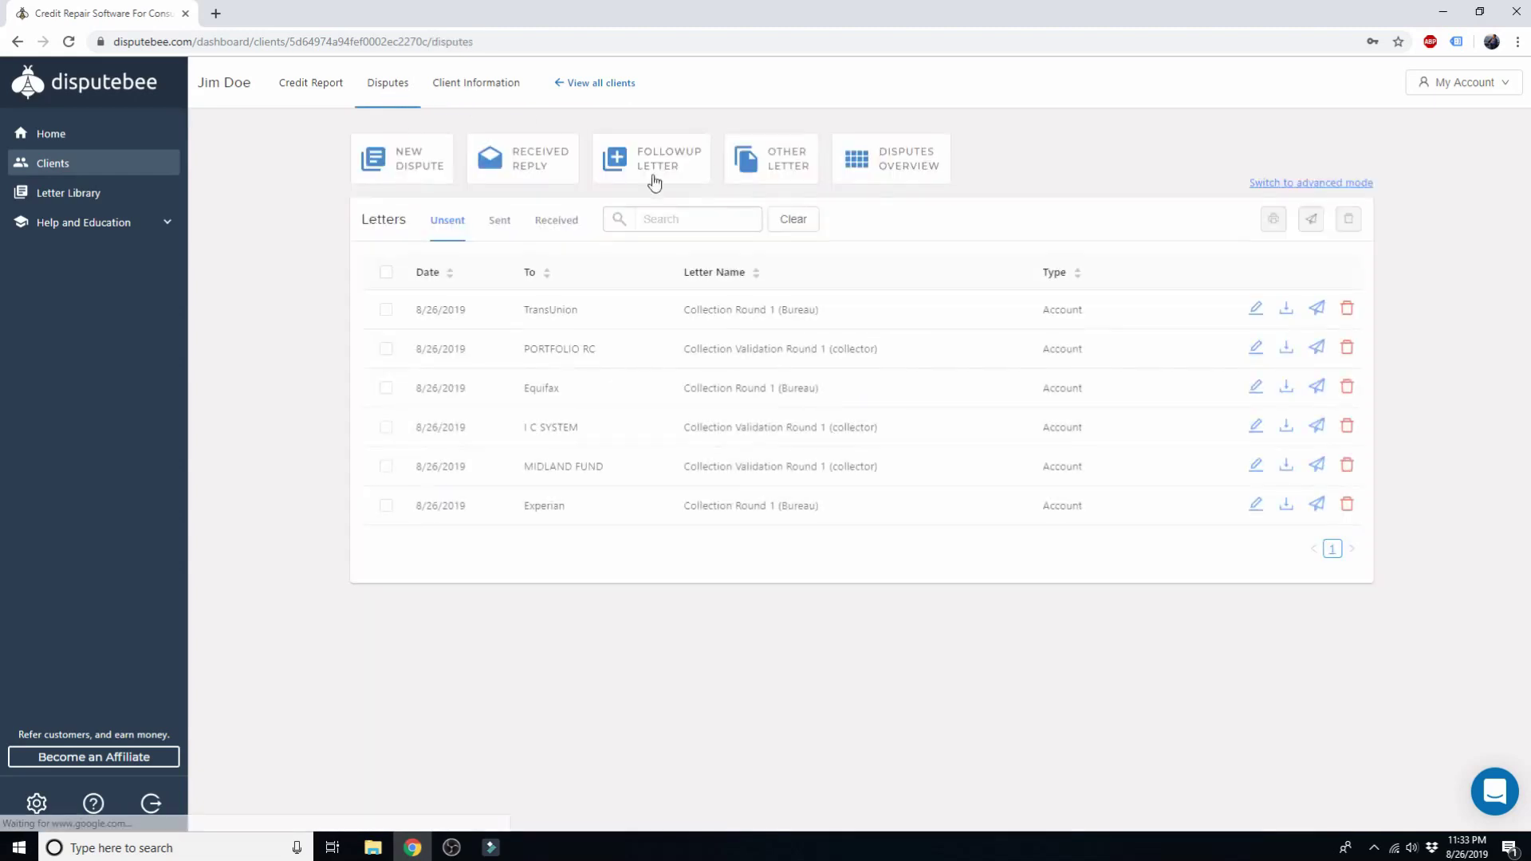